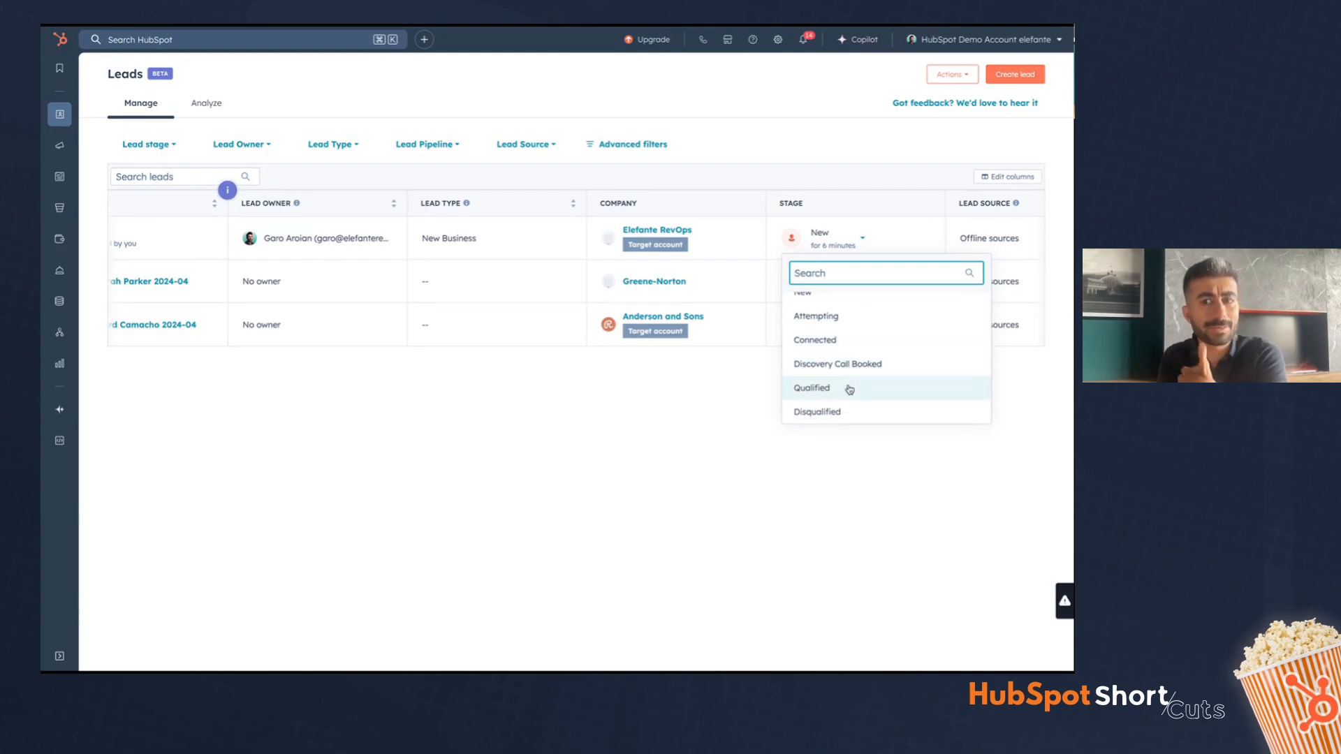
- Dismiss the open stage list and add the Lead Status (Company) column to the leads table
scroll(621, 294, "left", 3)
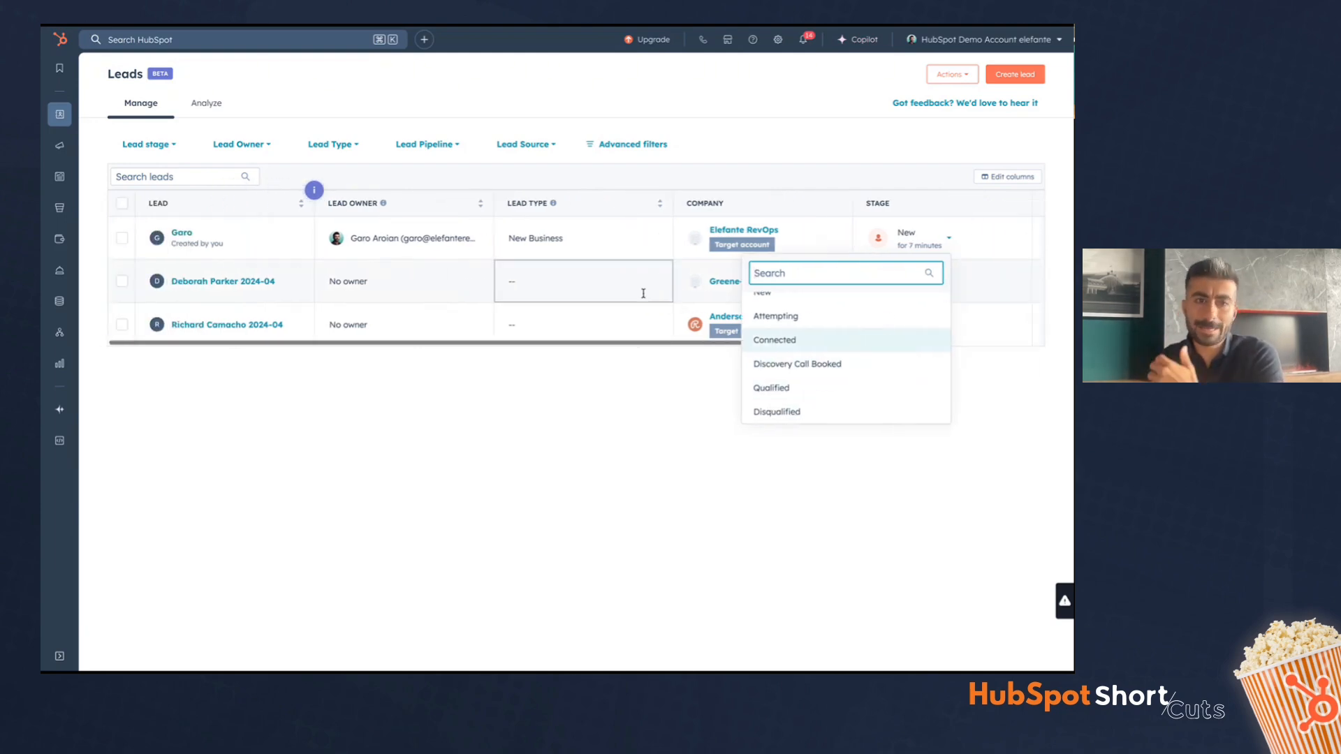
scroll(638, 254, "right", 5)
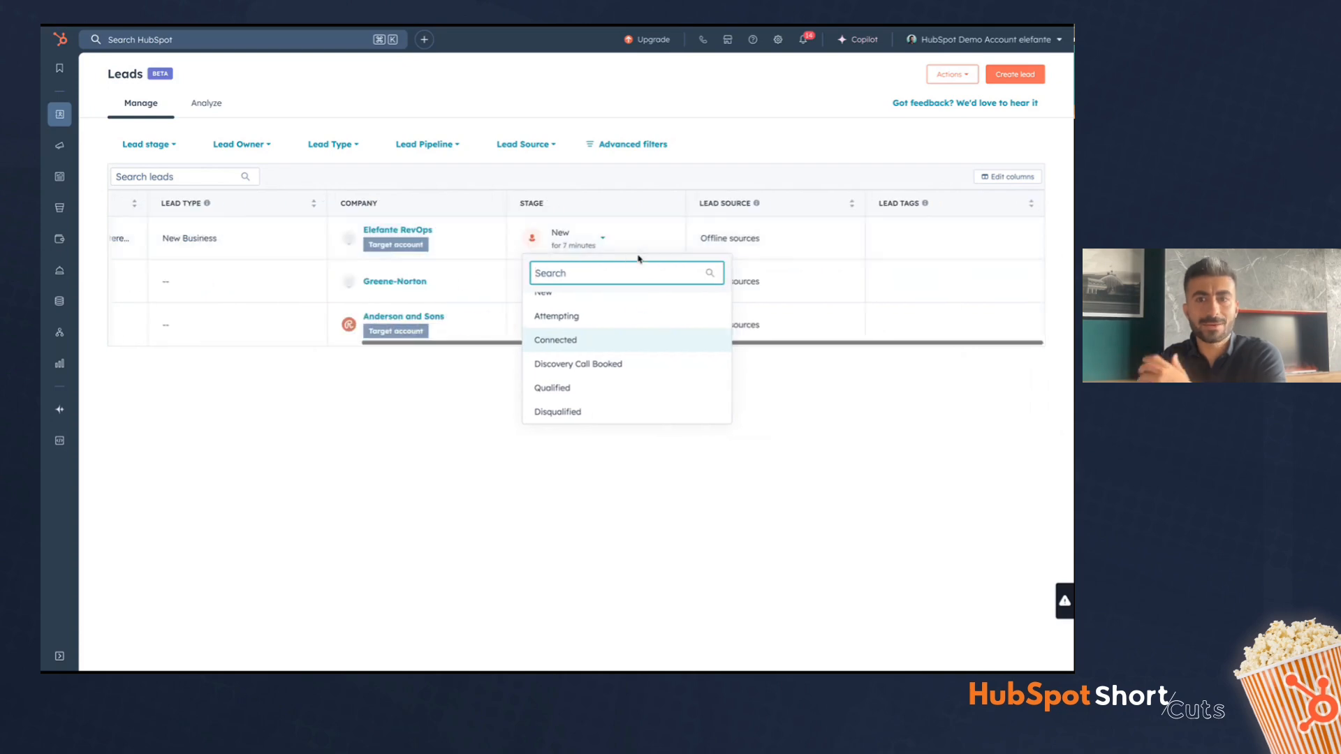
left_click(910, 236)
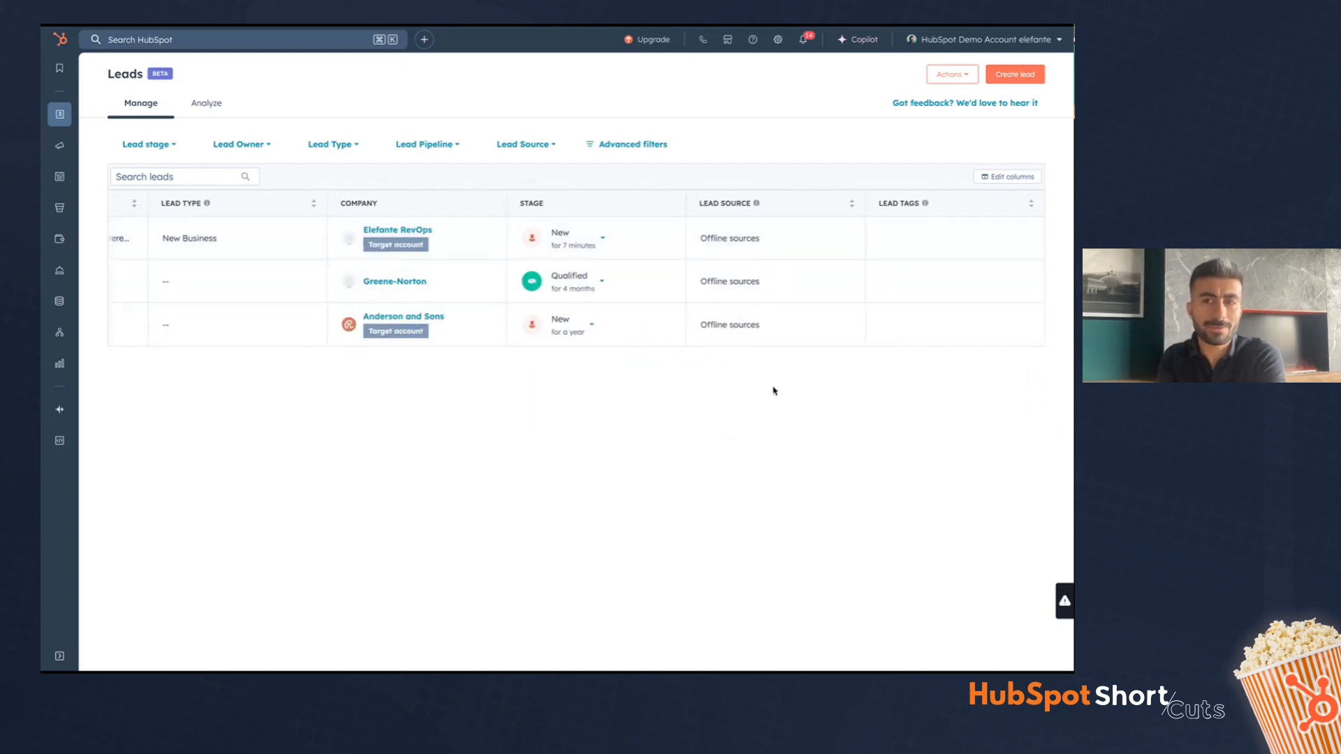
left_click(1002, 175)
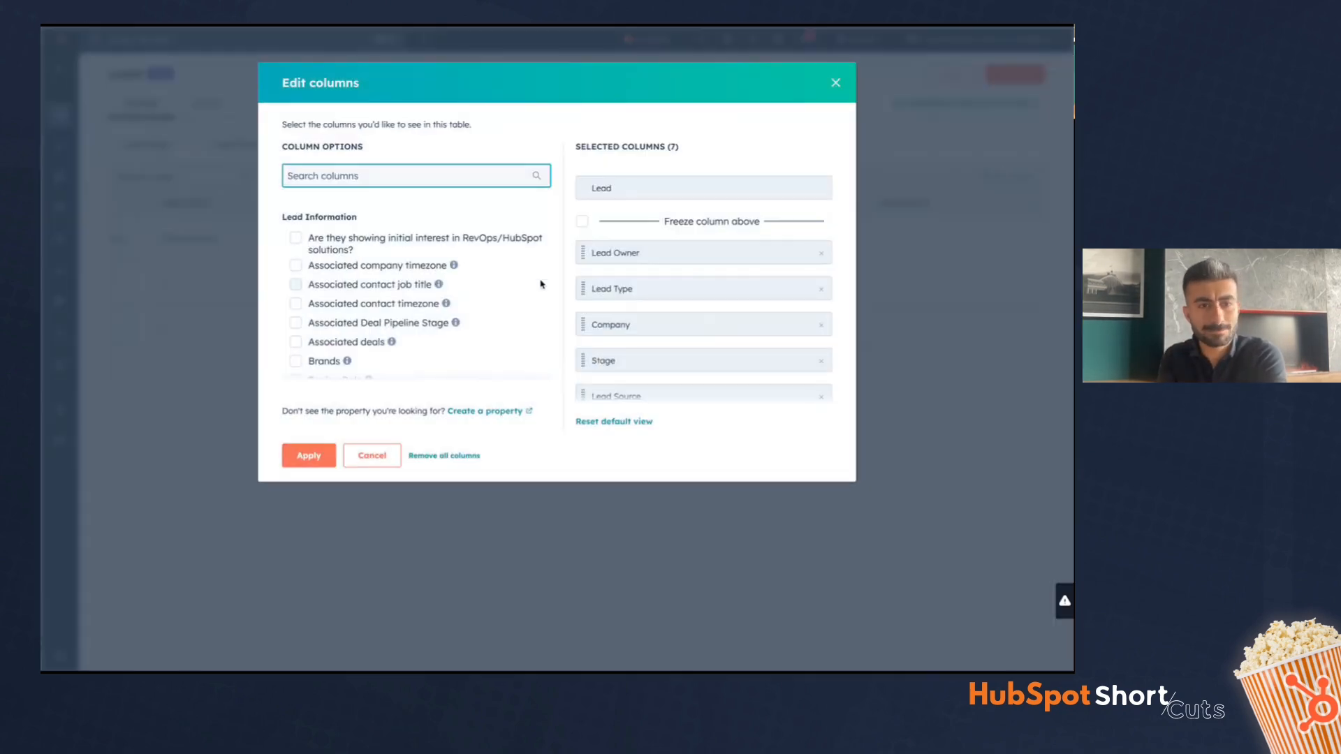
scroll(494, 256, "down", 10)
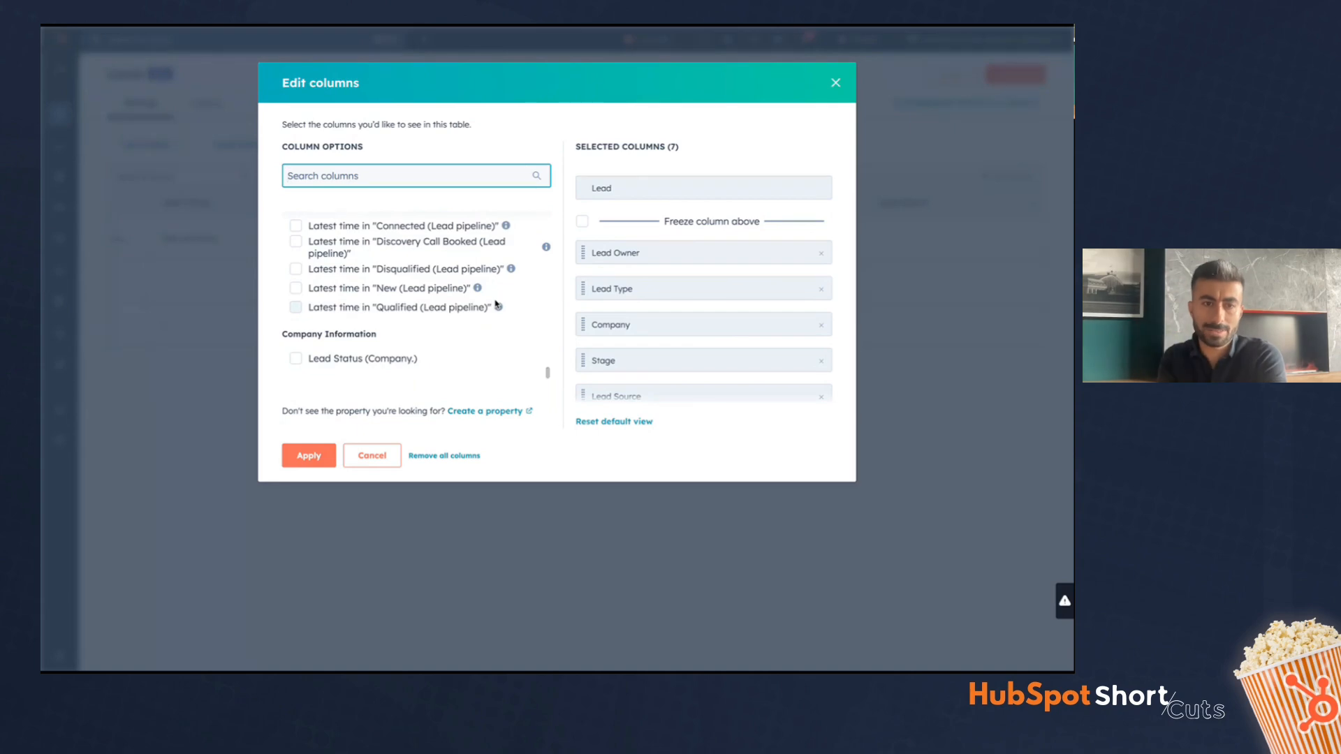
left_click(358, 360)
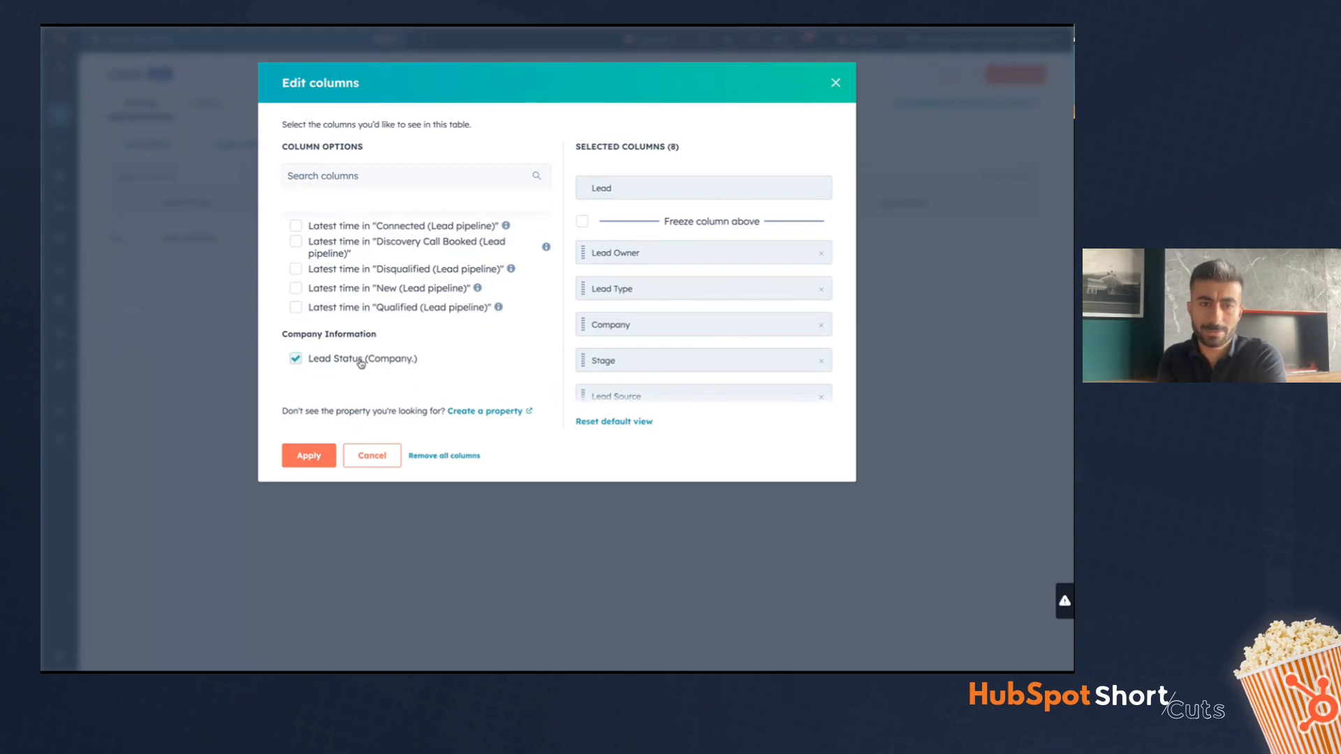
left_click(291, 461)
- Review the columns of the leads table and view the stage options for the Greene-Norton lead without changing its stage
scroll(850, 294, "right", 3)
scroll(850, 294, "left", 8)
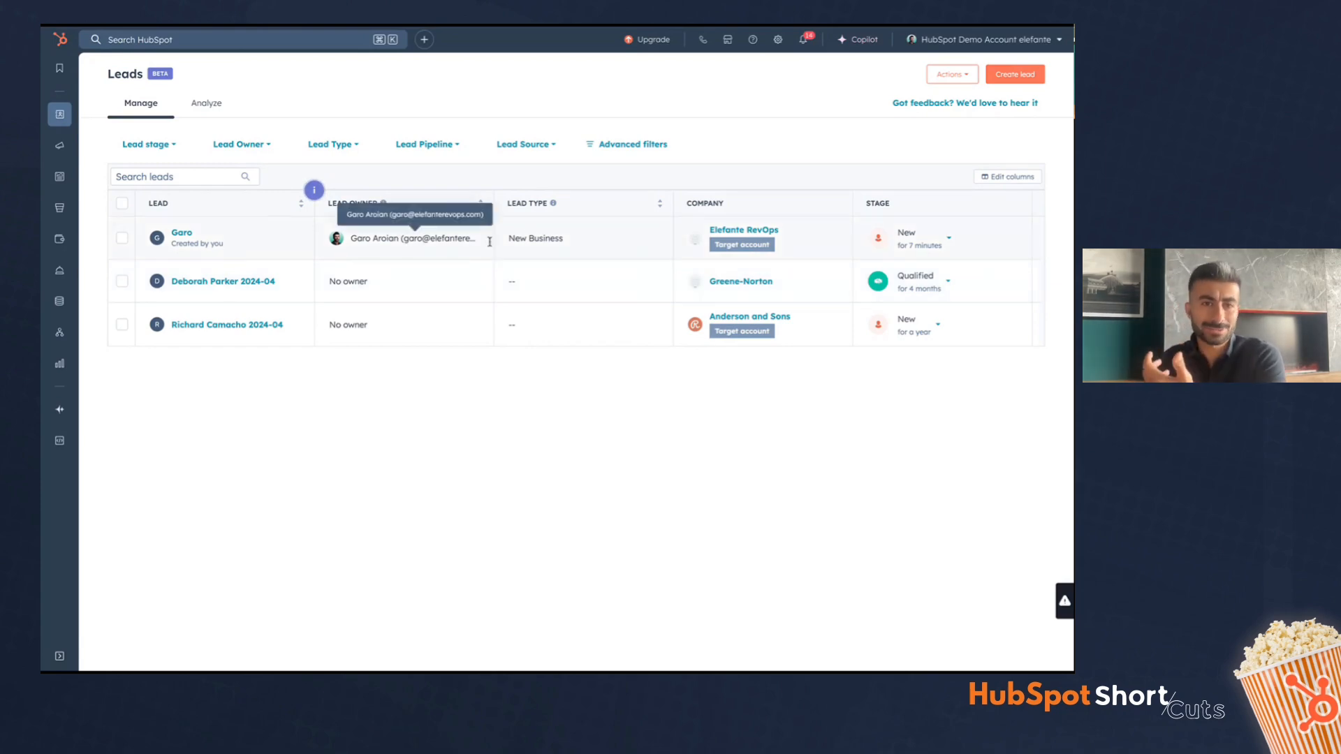
scroll(589, 276, "right", 3)
scroll(589, 276, "right", 6)
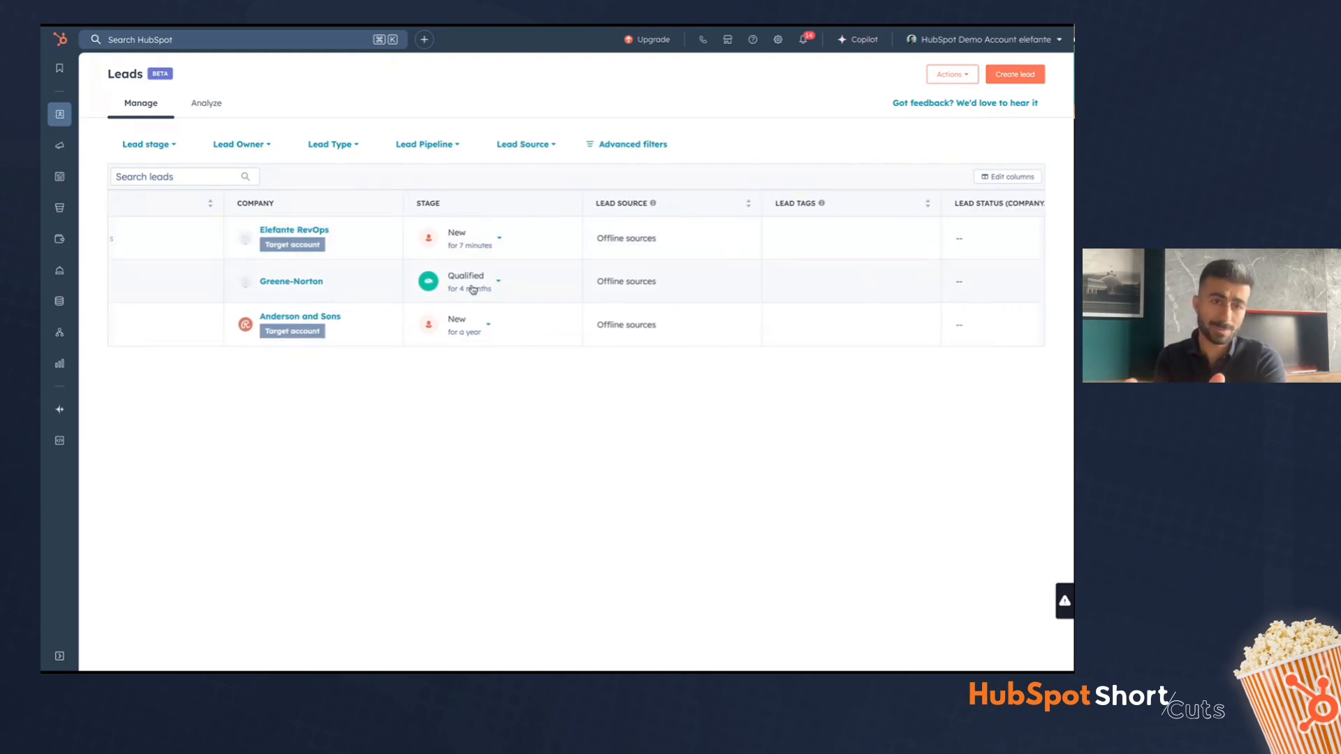
left_click(472, 289)
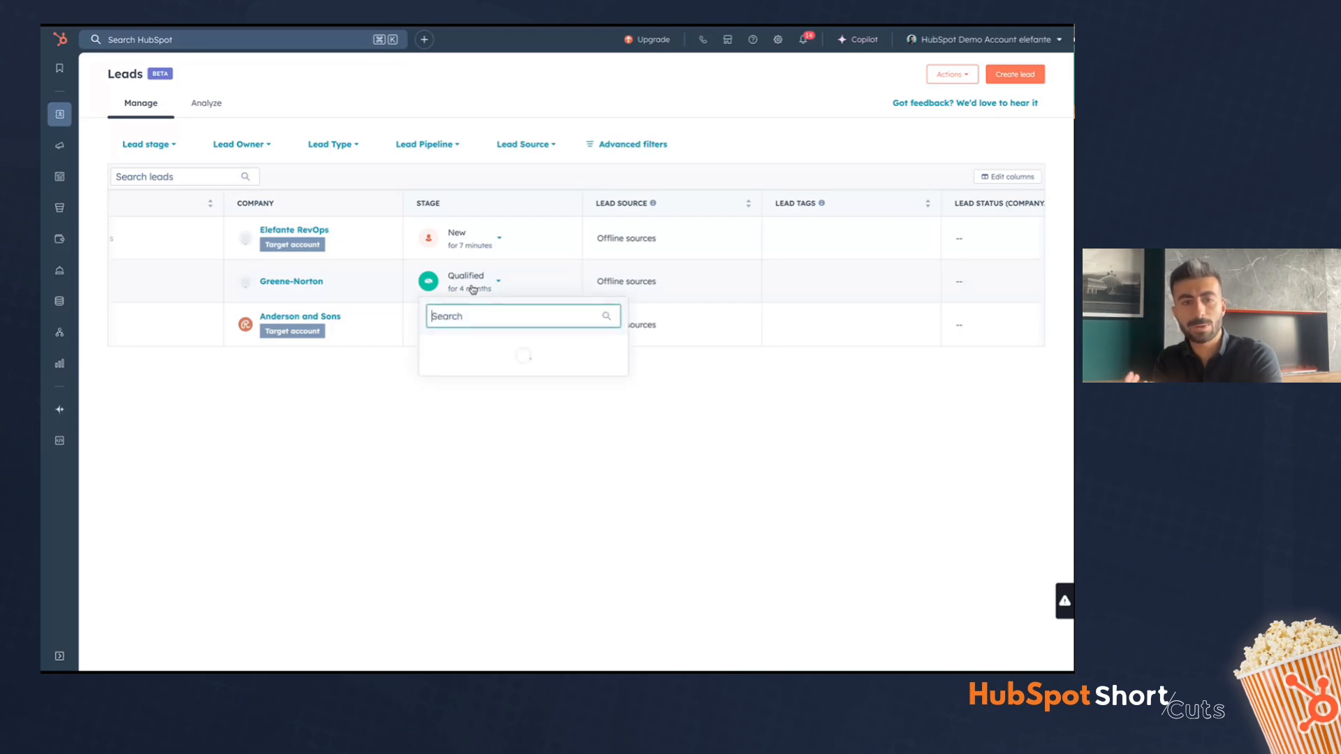
left_click(742, 435)
scroll(600, 281, "left", 5)
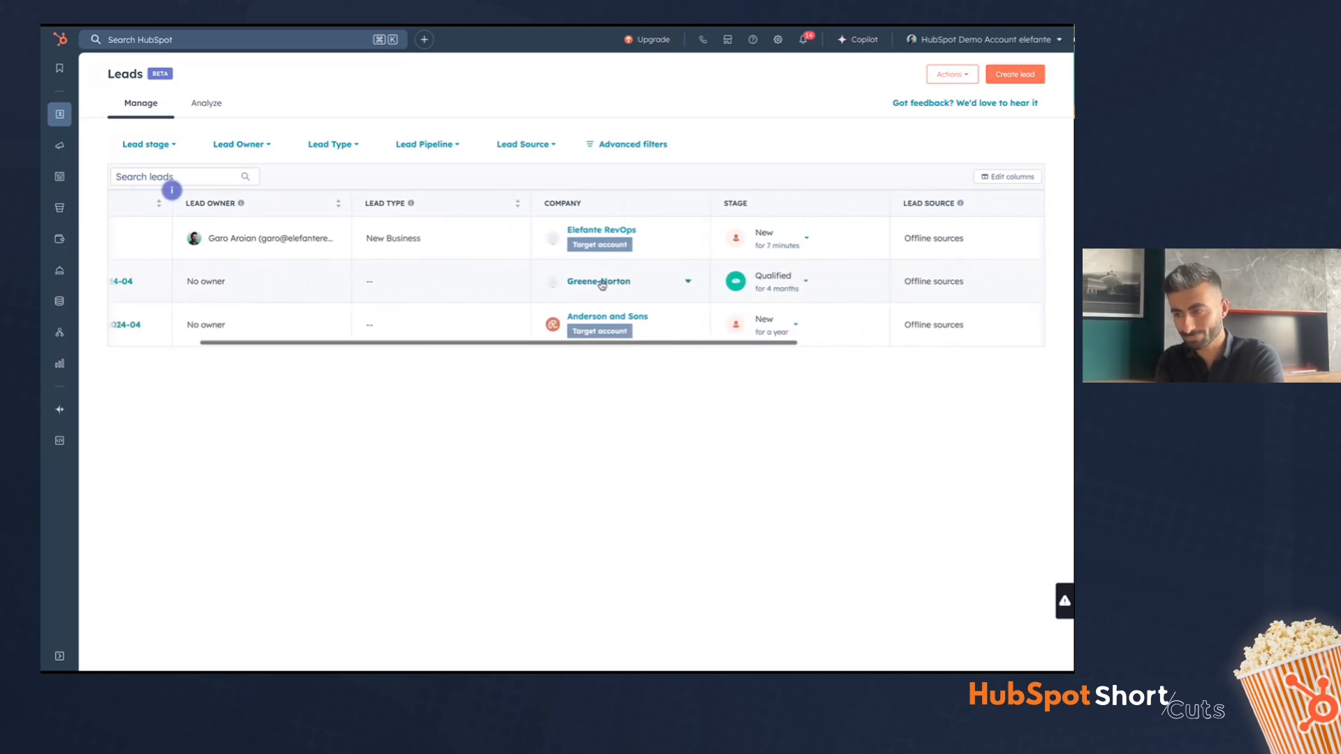
scroll(576, 281, "left", 3)
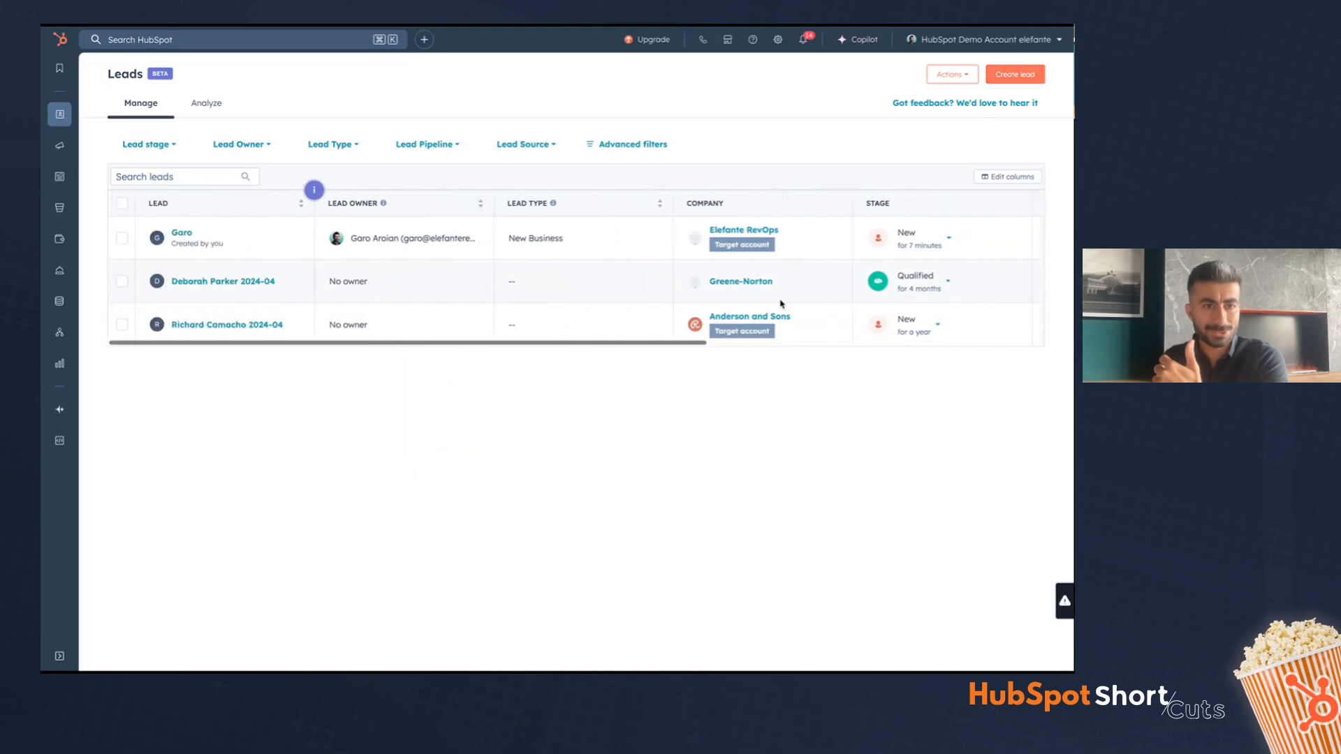
- Move the Elefante RevOps lead to the Attempting stage and on to Qualified from its preview, and close the preview
left_click(181, 233)
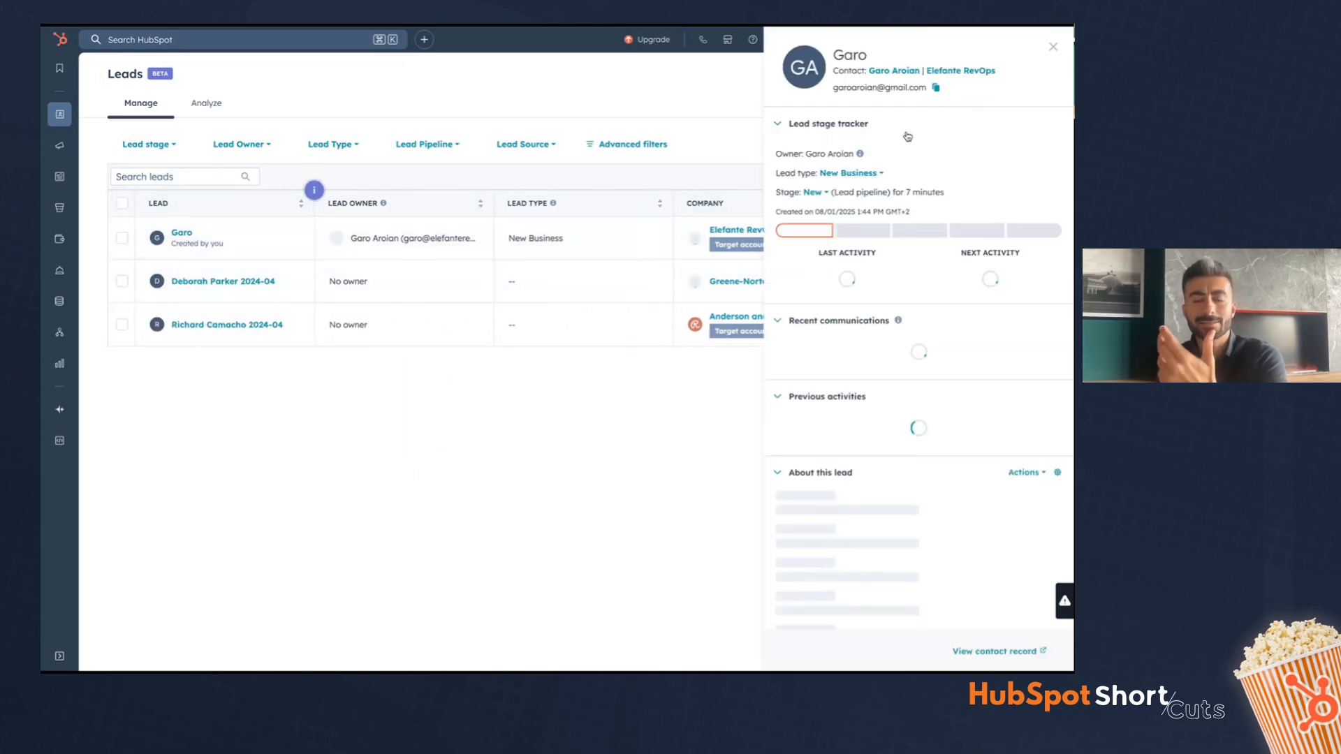
left_click(826, 194)
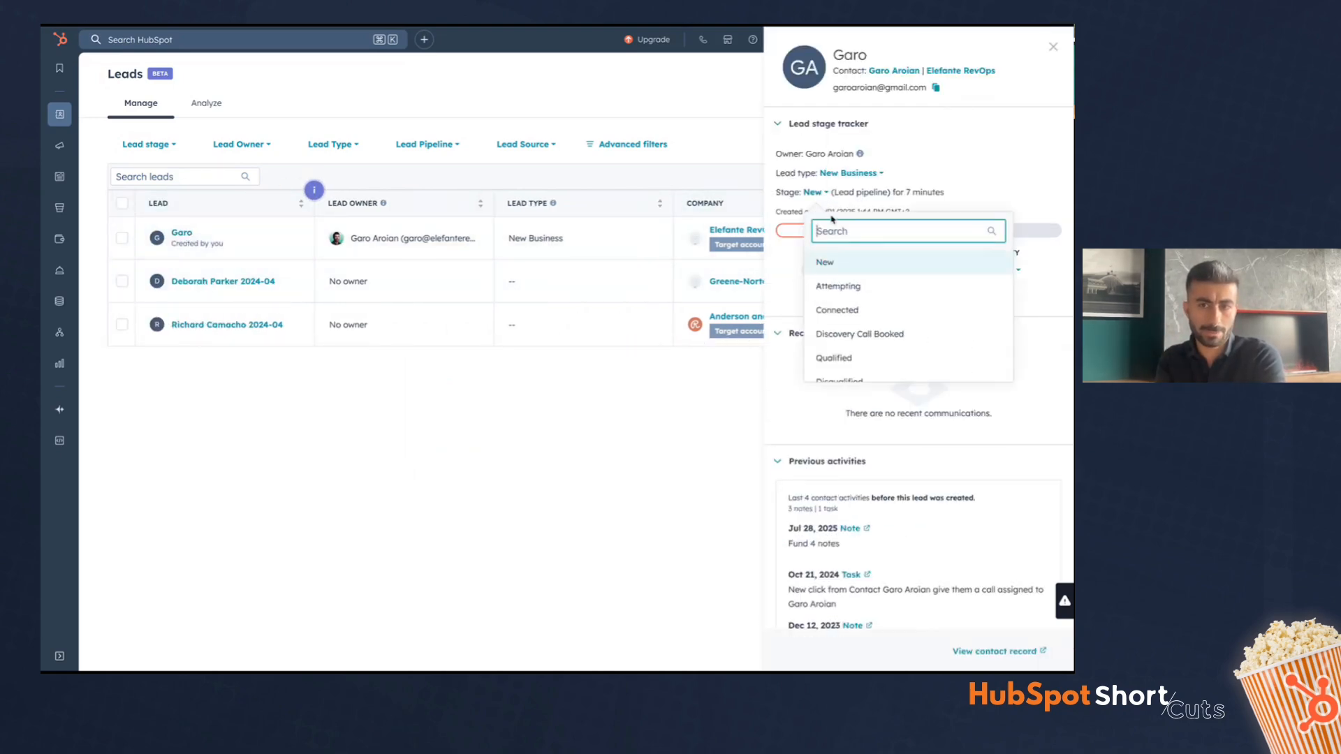
left_click(858, 299)
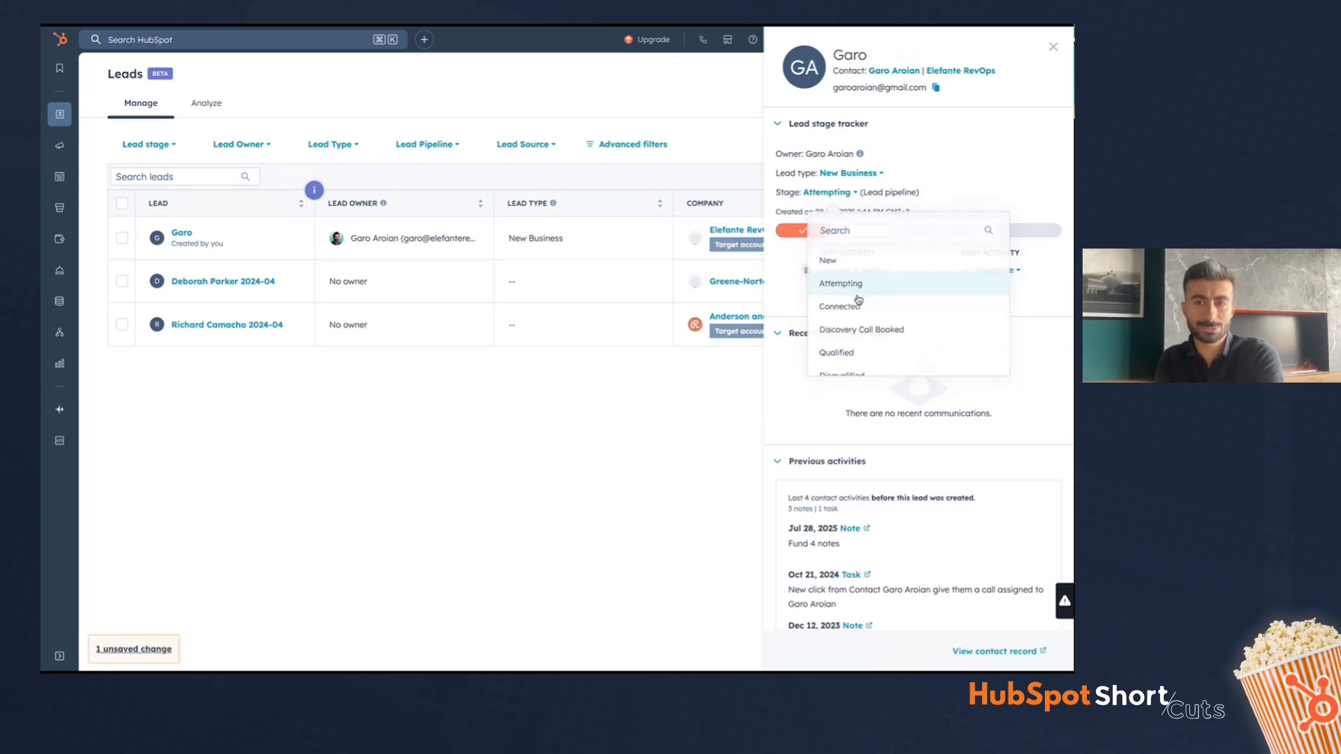
left_click(842, 195)
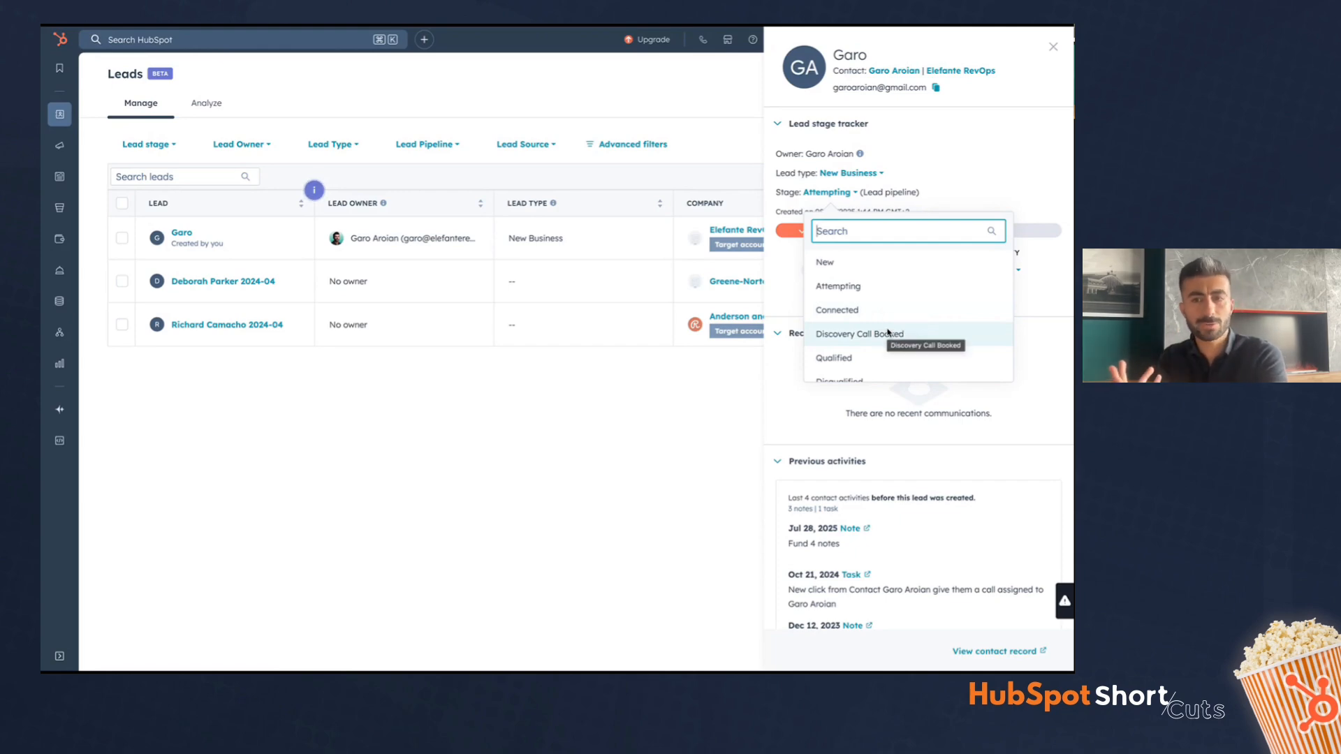
scroll(888, 333, "down", 1)
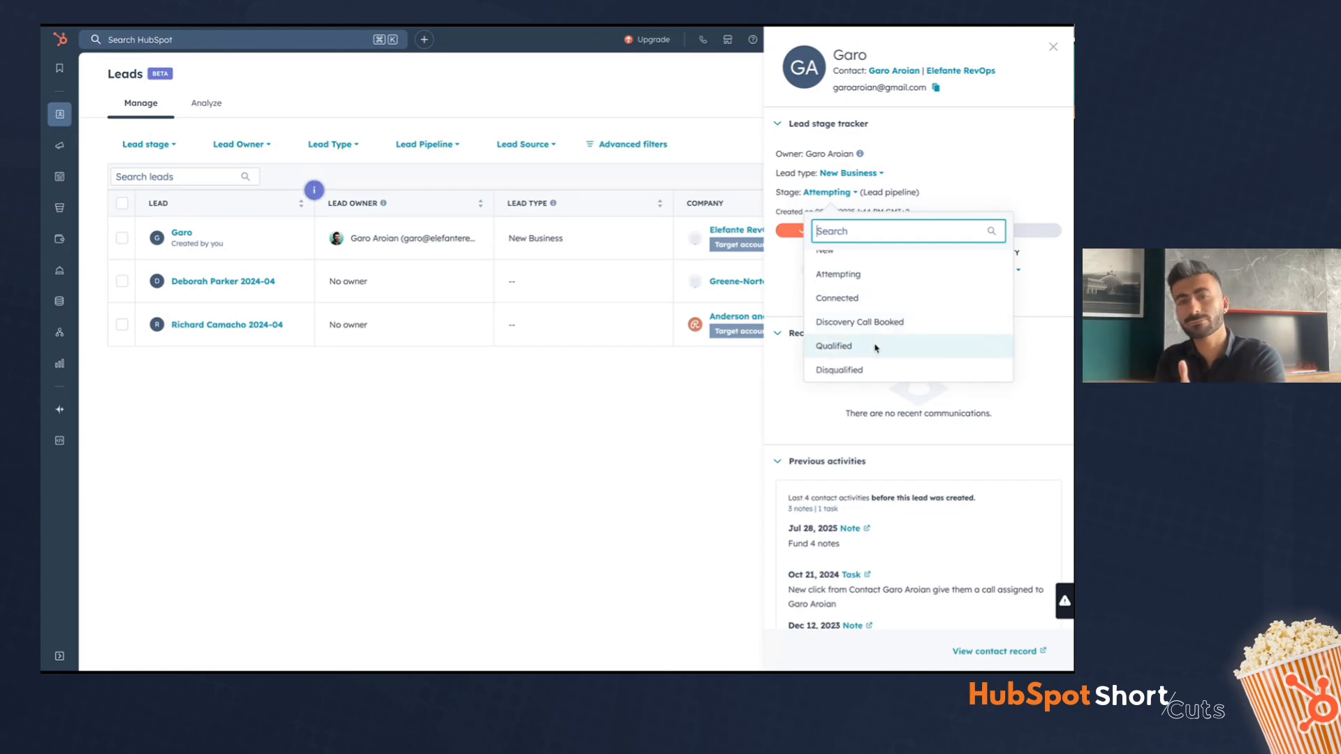
left_click(876, 346)
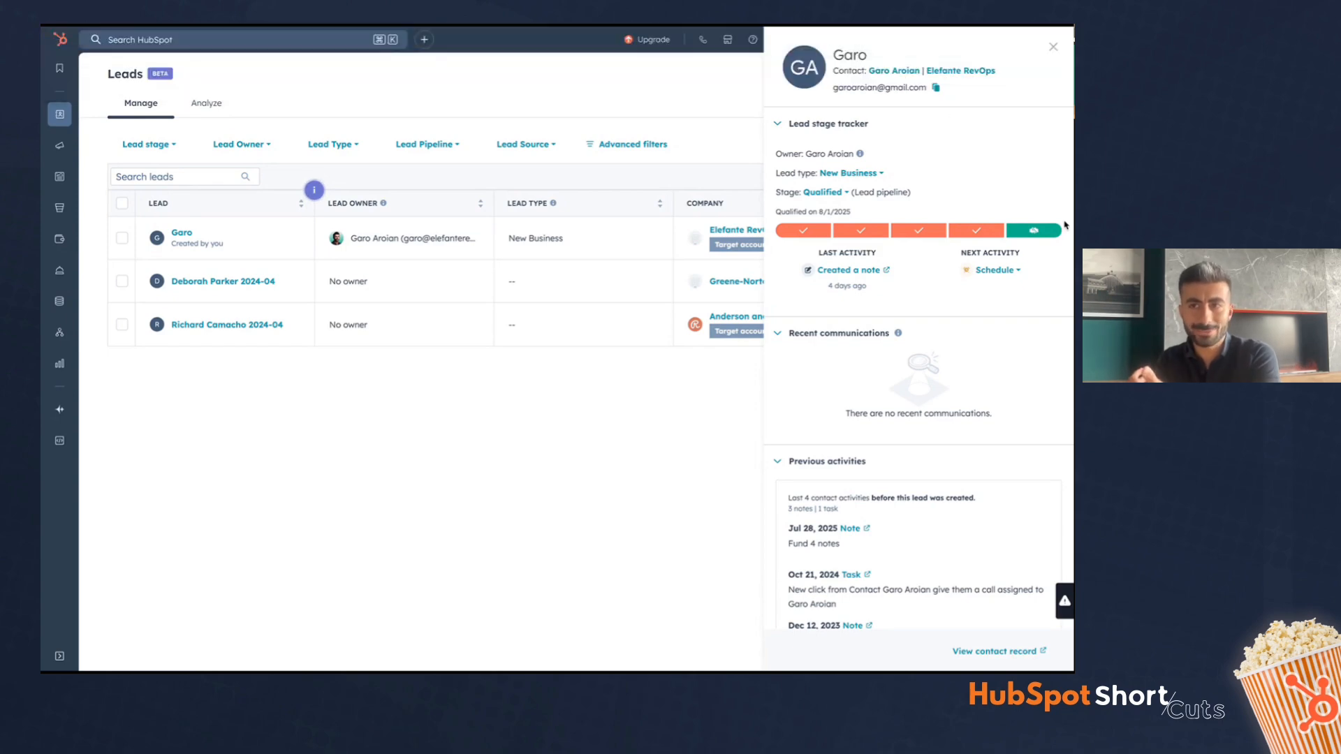
left_click(1052, 55)
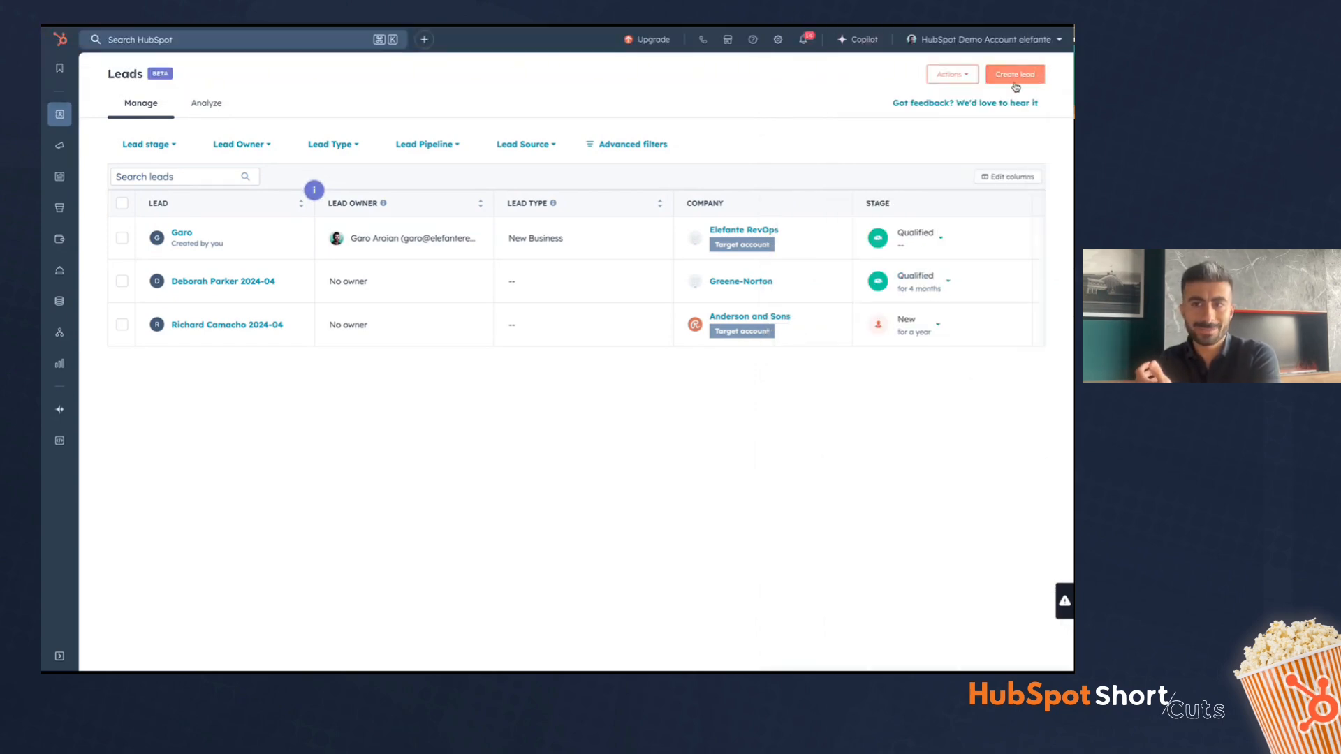
- Create a lead named Test for the test contact, with the lead label set to Hot
left_click(1015, 84)
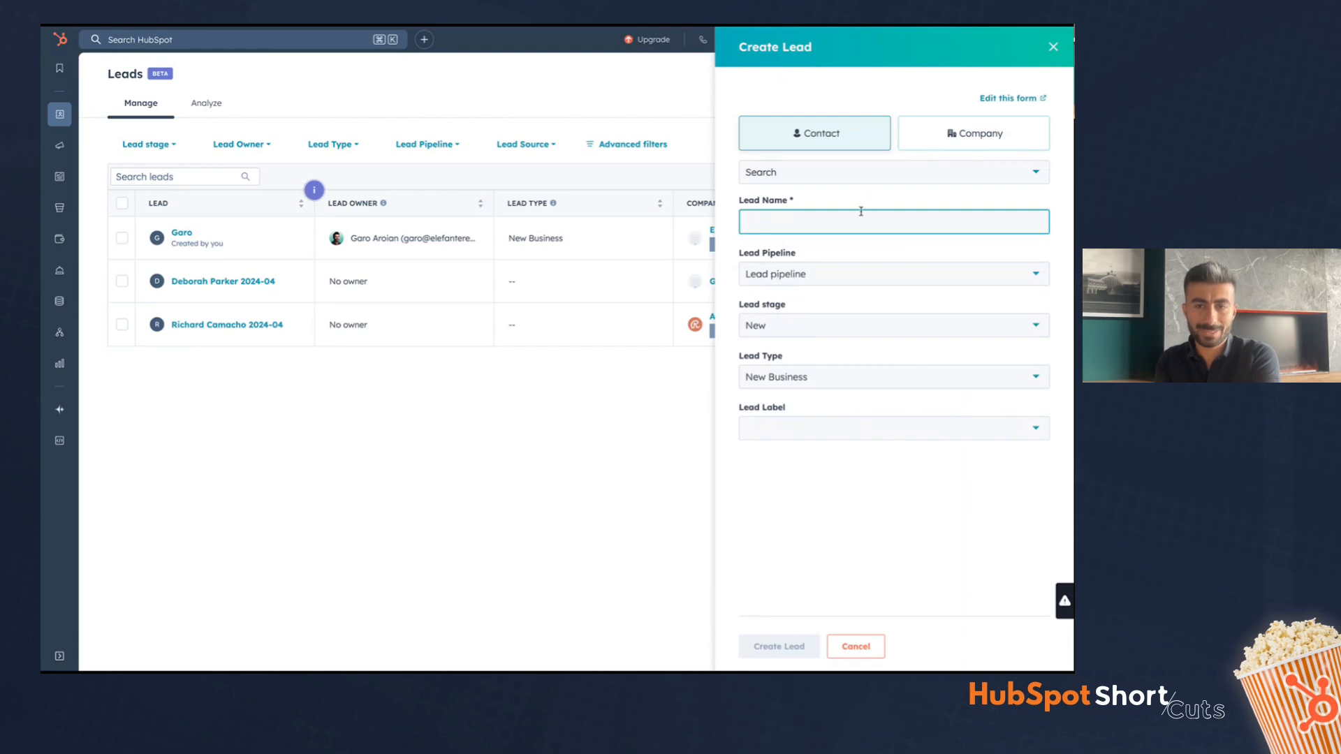
left_click(847, 183)
left_click(846, 293)
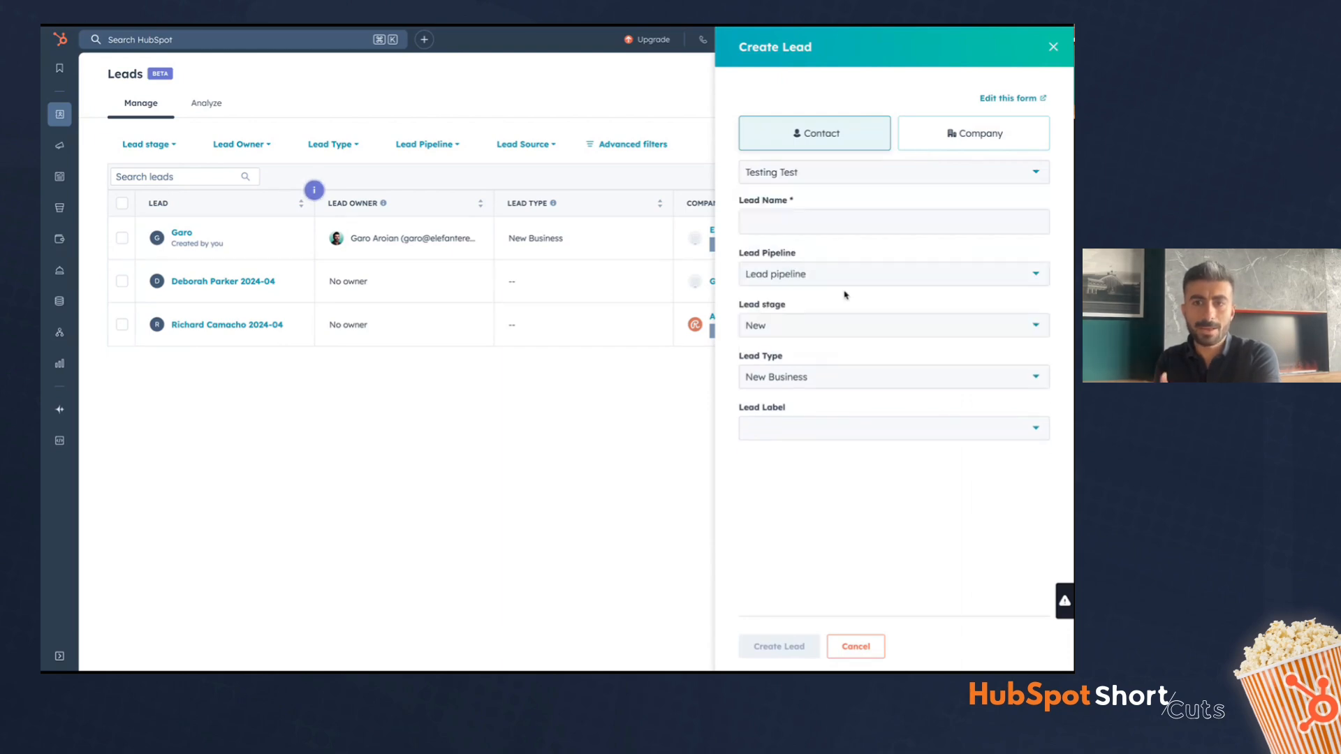
left_click(815, 221)
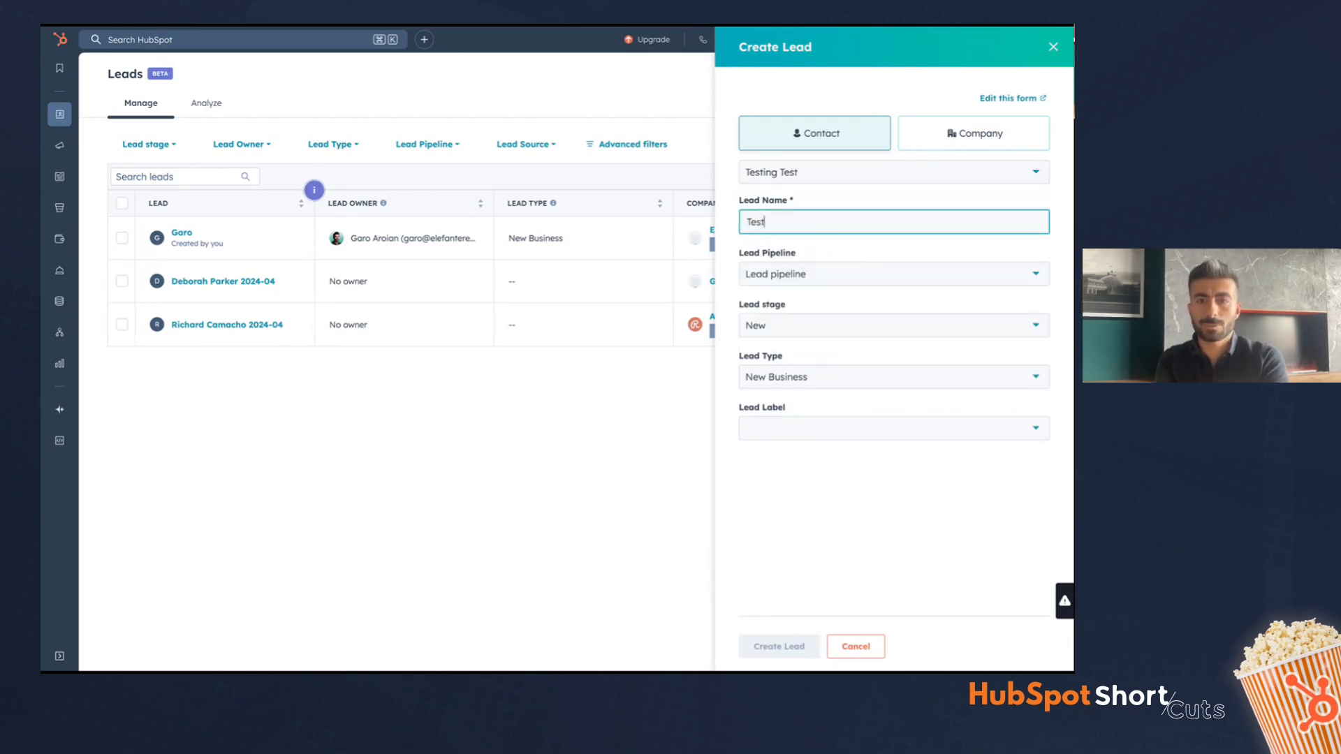
left_click(808, 429)
left_click(803, 482)
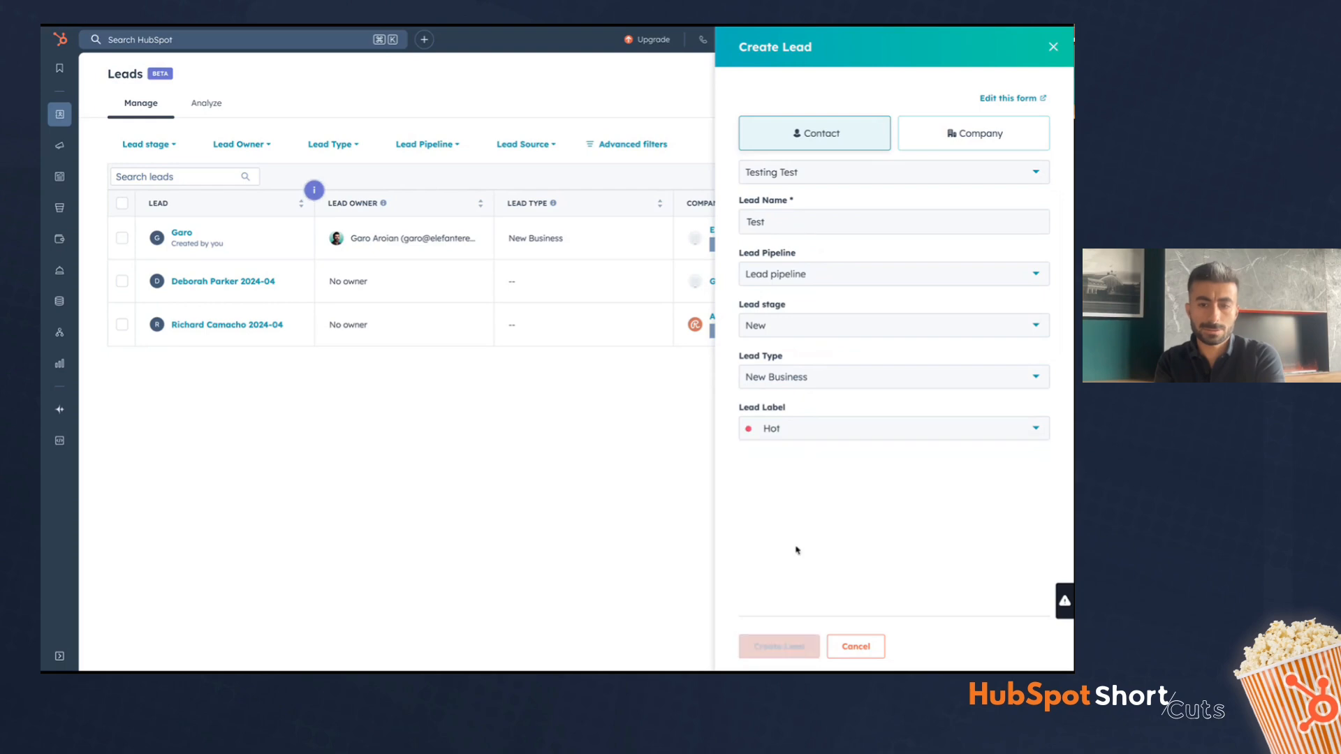
left_click(773, 645)
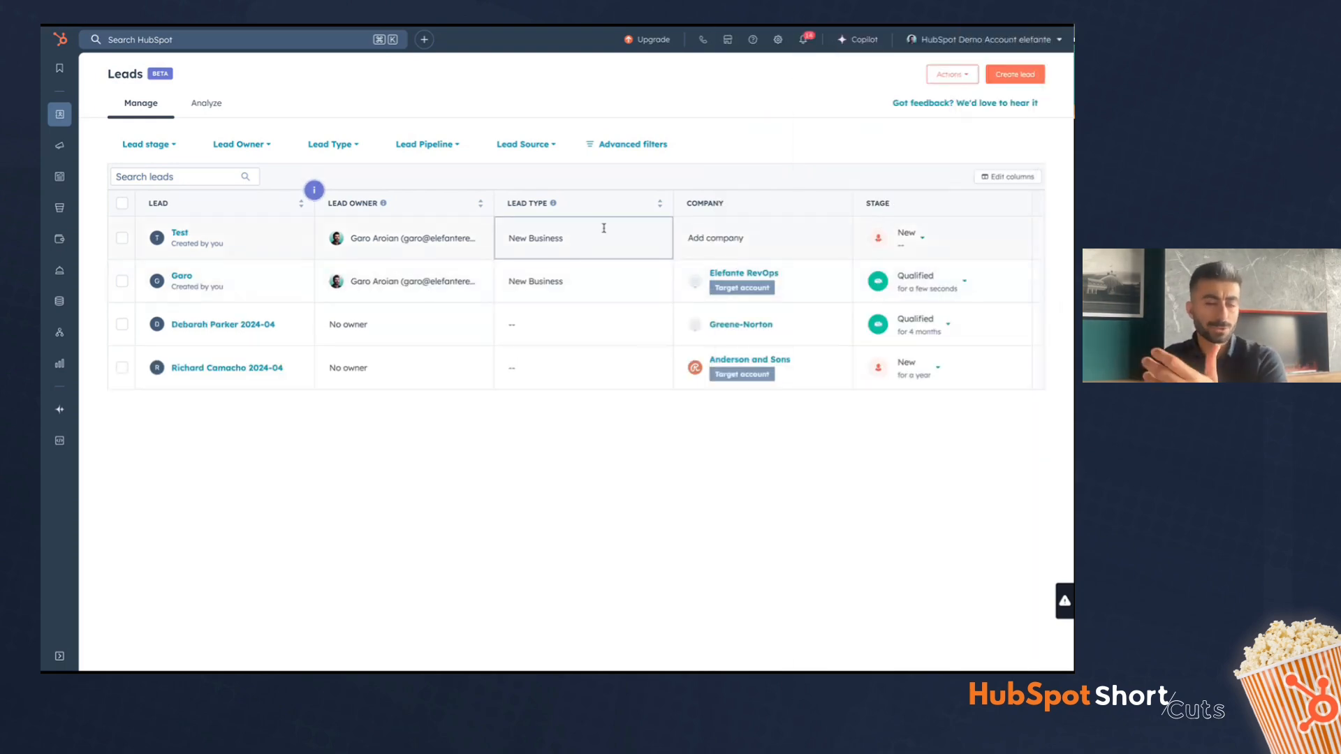
- Open the settings for the lead object and look over its pipeline, preview customization and setup options
left_click(950, 75)
left_click(951, 102)
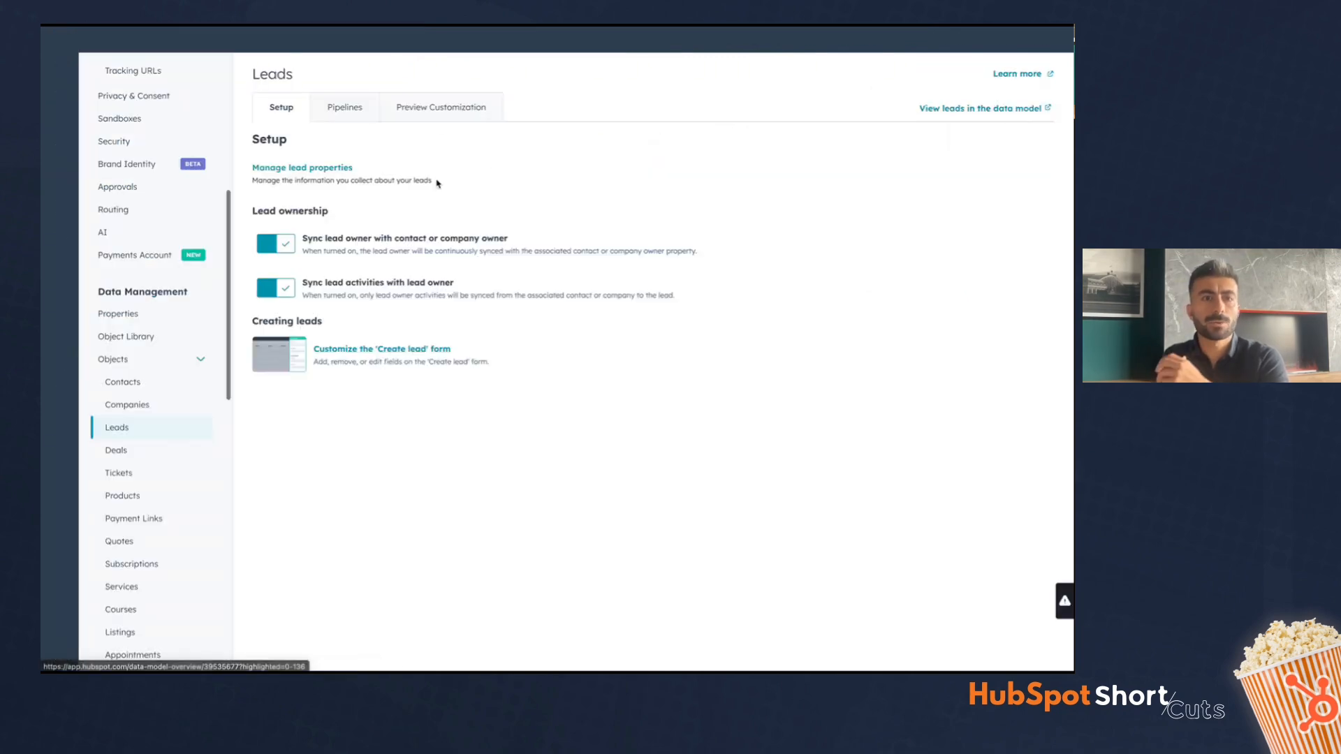
left_click(350, 112)
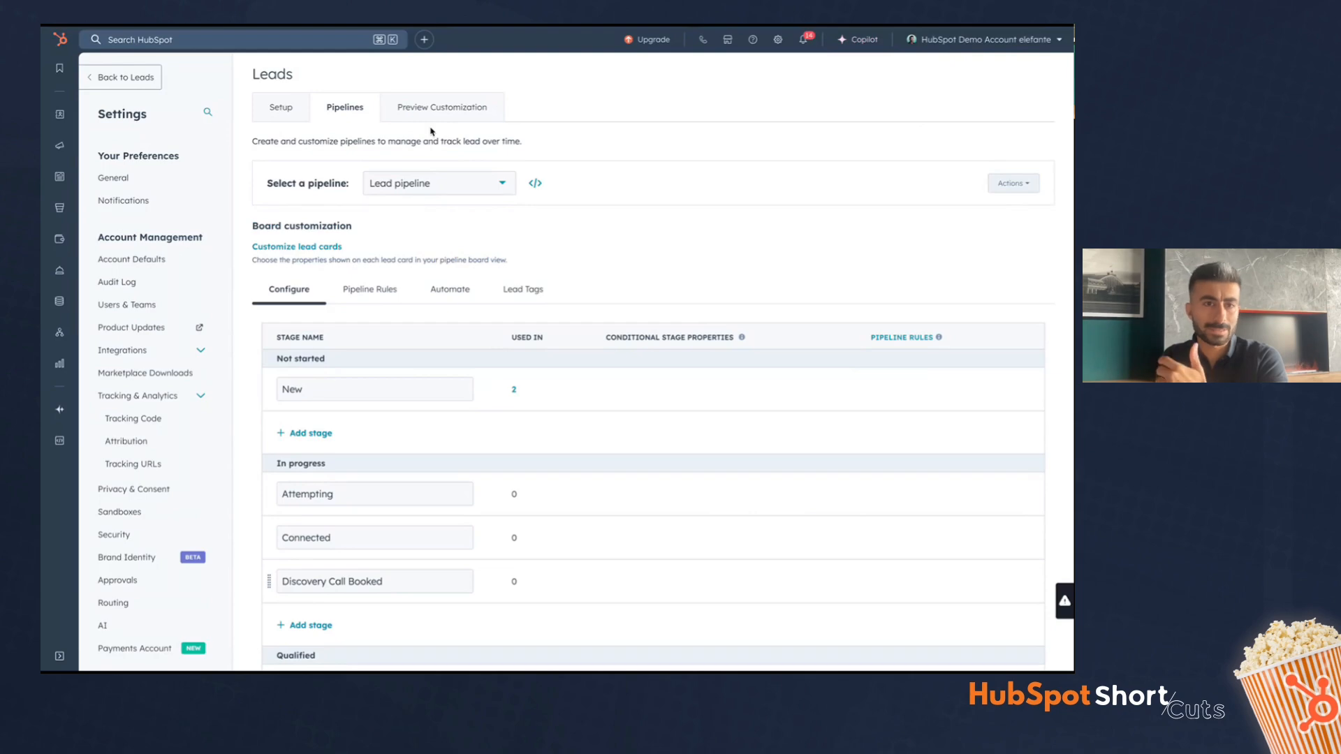
left_click(421, 111)
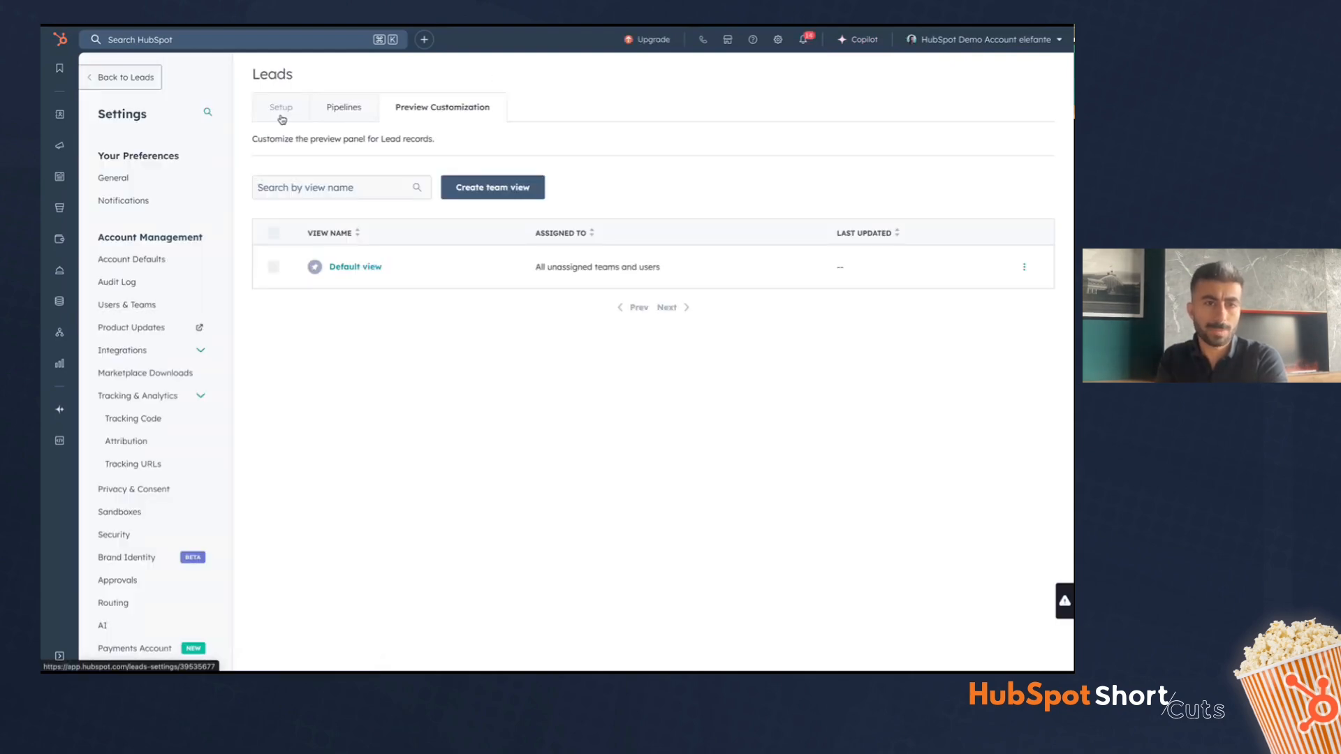
left_click(281, 112)
- Set the Lead pipeline's "Create a lead" automation to trigger only on the Sales Qualified Lead lifecycle stage and save it
left_click(347, 110)
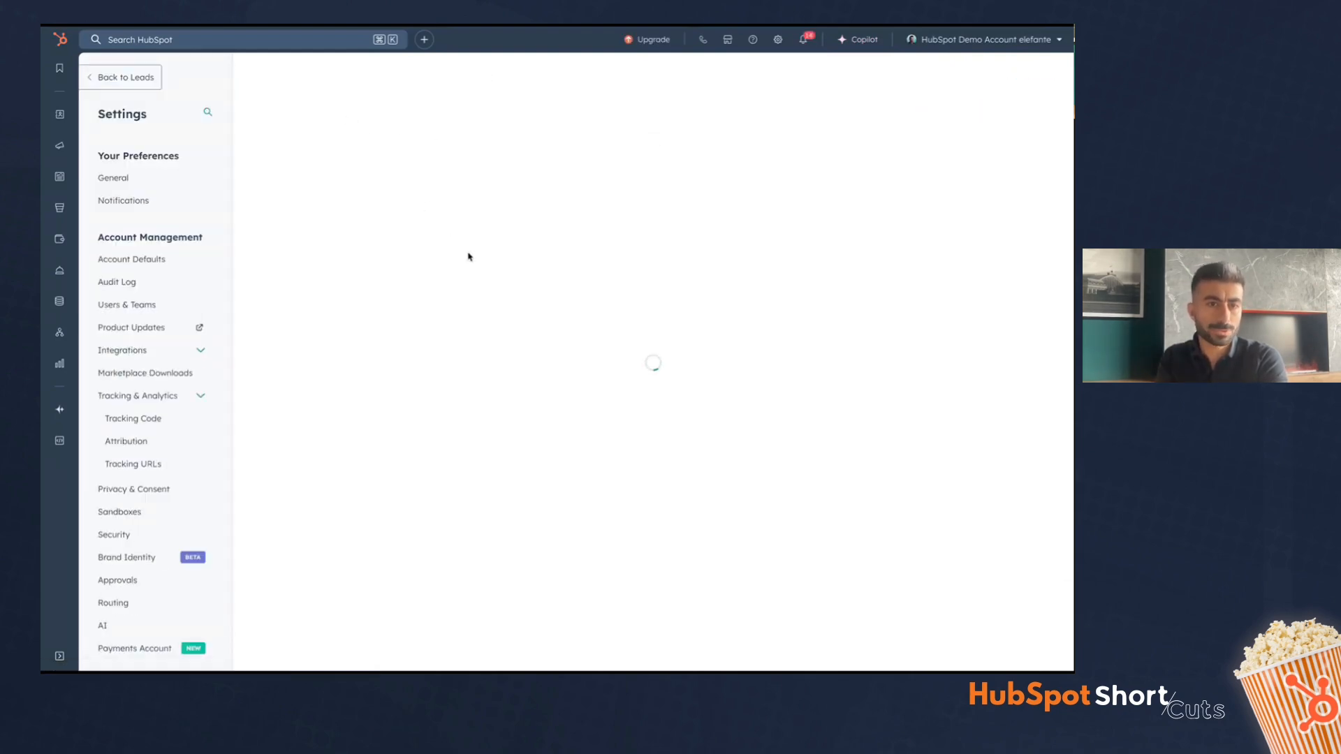
left_click(449, 289)
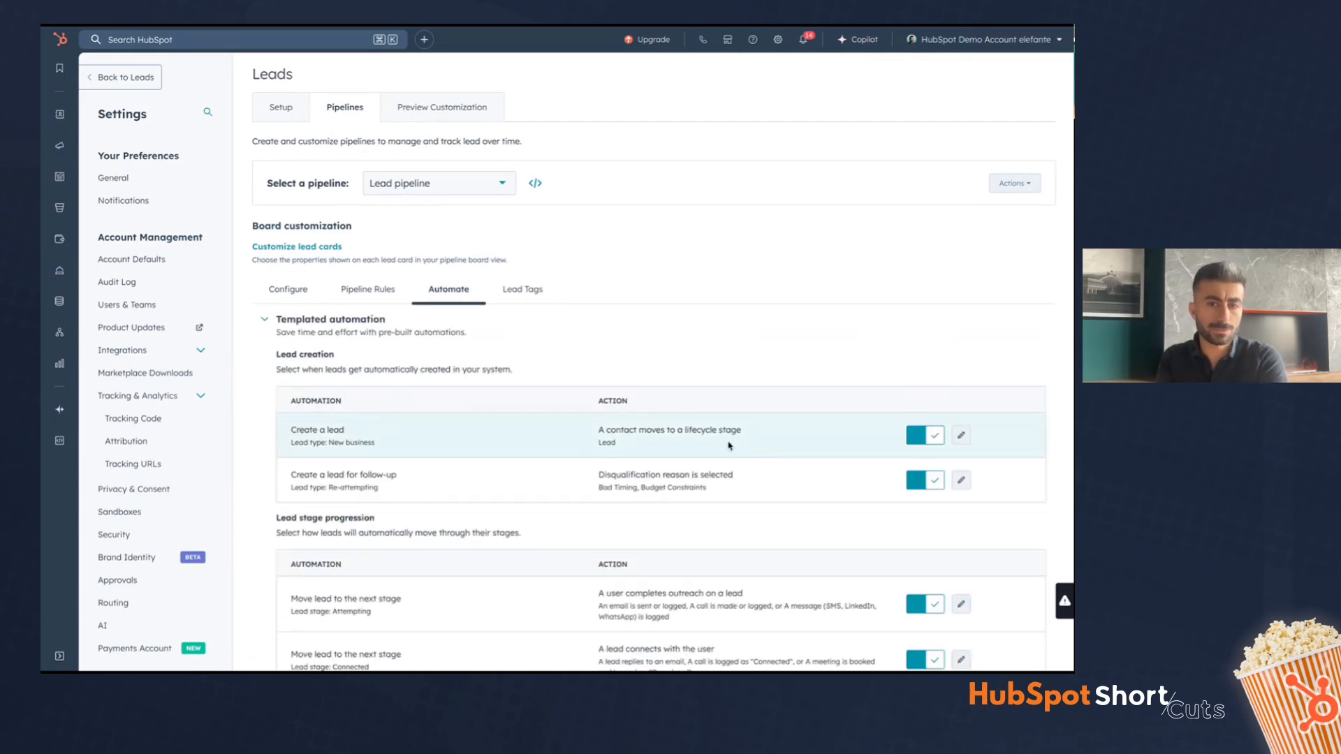
left_click(962, 440)
left_click(819, 187)
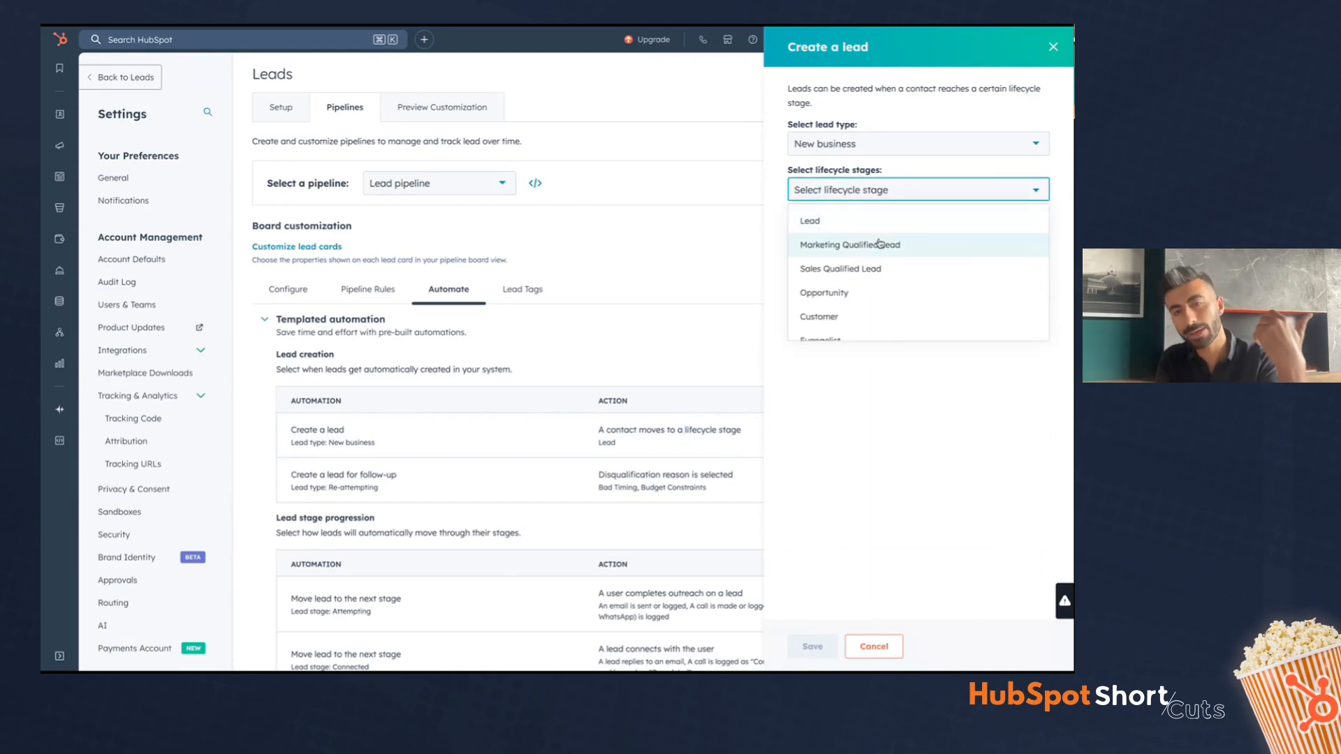
left_click(880, 271)
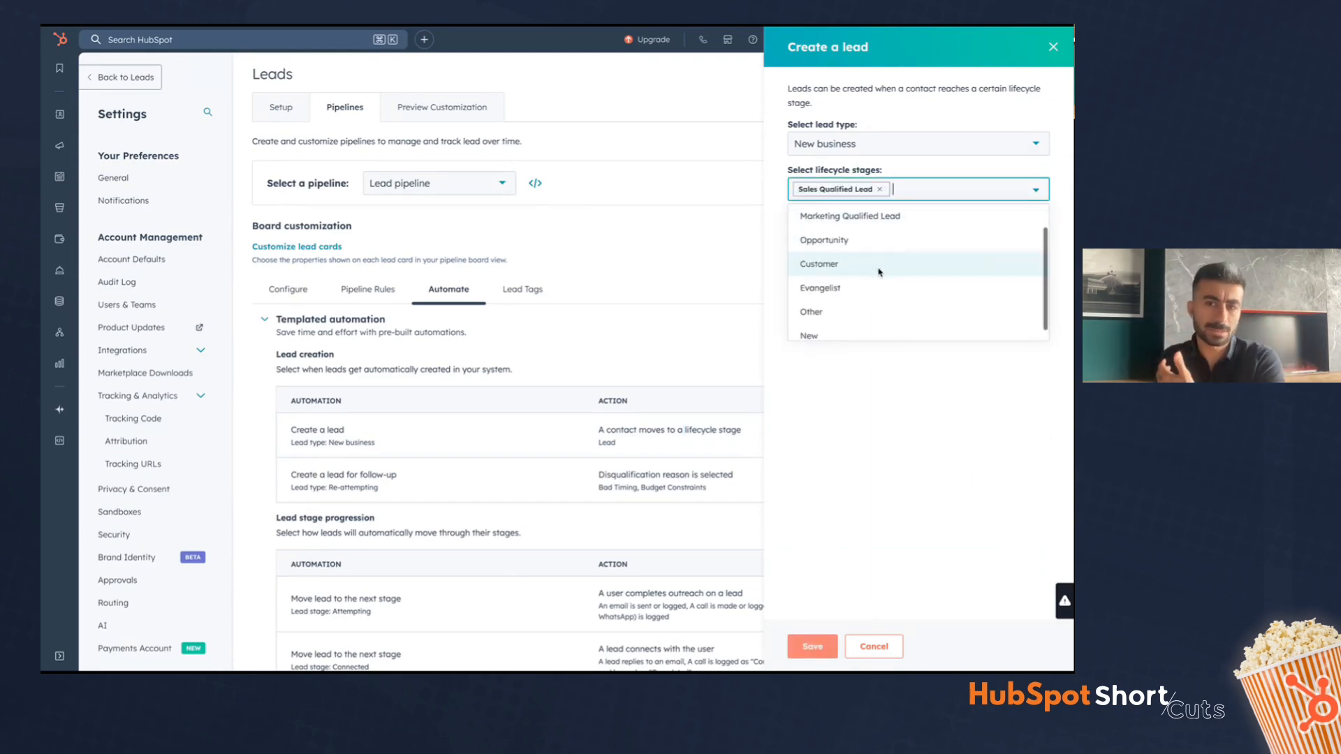
left_click(878, 448)
left_click(814, 646)
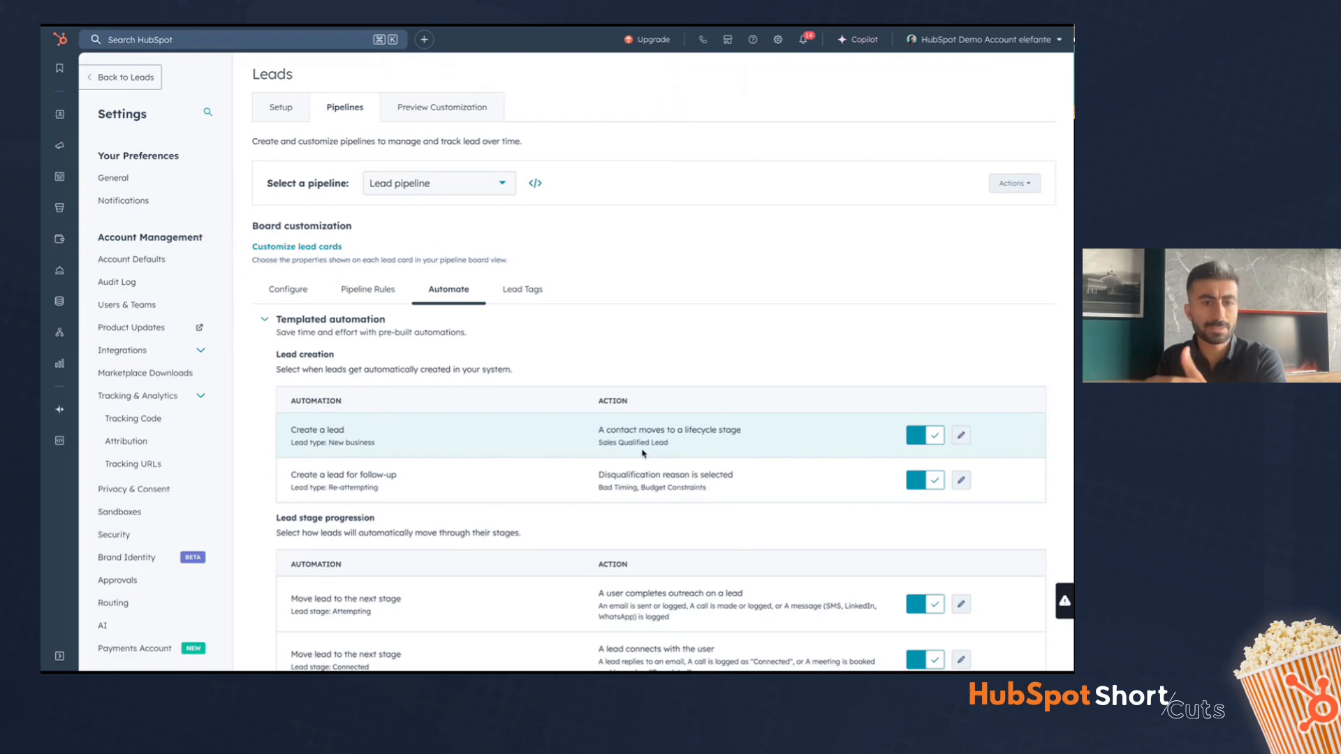
- Open the record of the contact from Williams, Frye and Jones in the all-contacts list
mouse_move(60, 114)
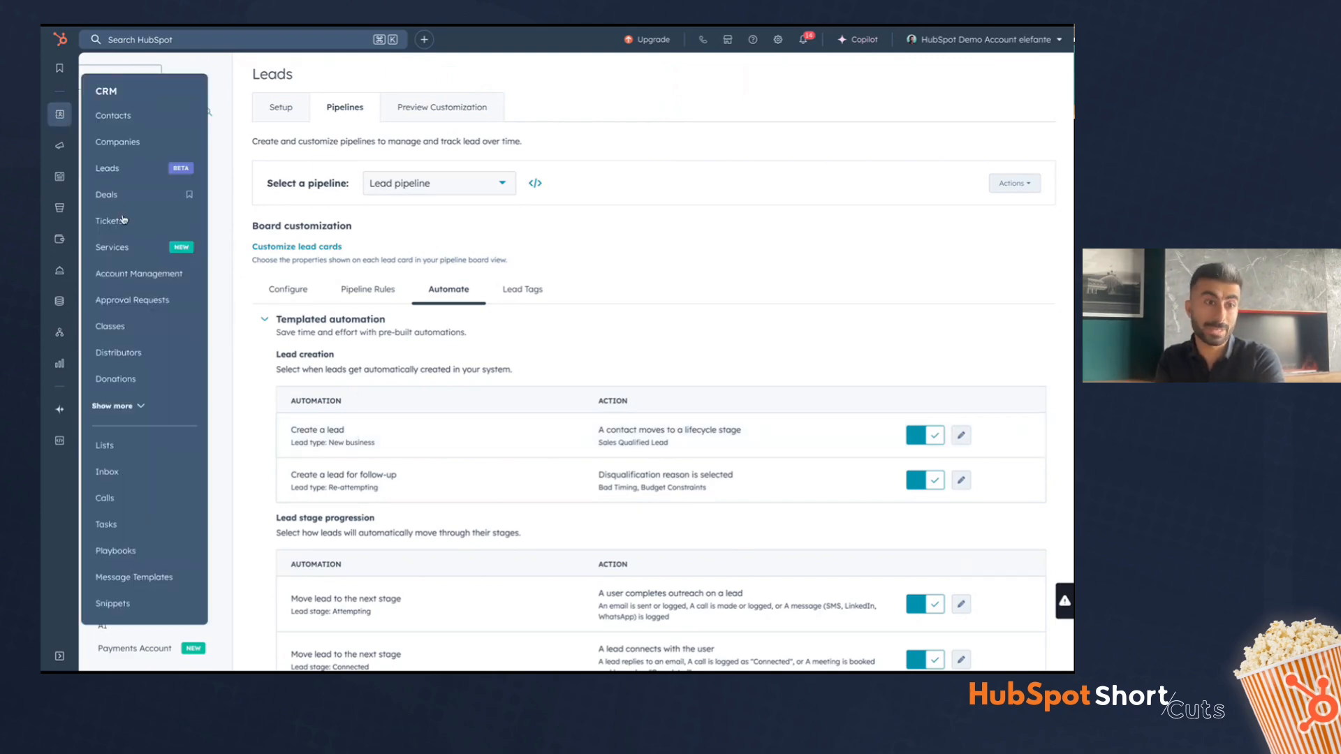
left_click(142, 127)
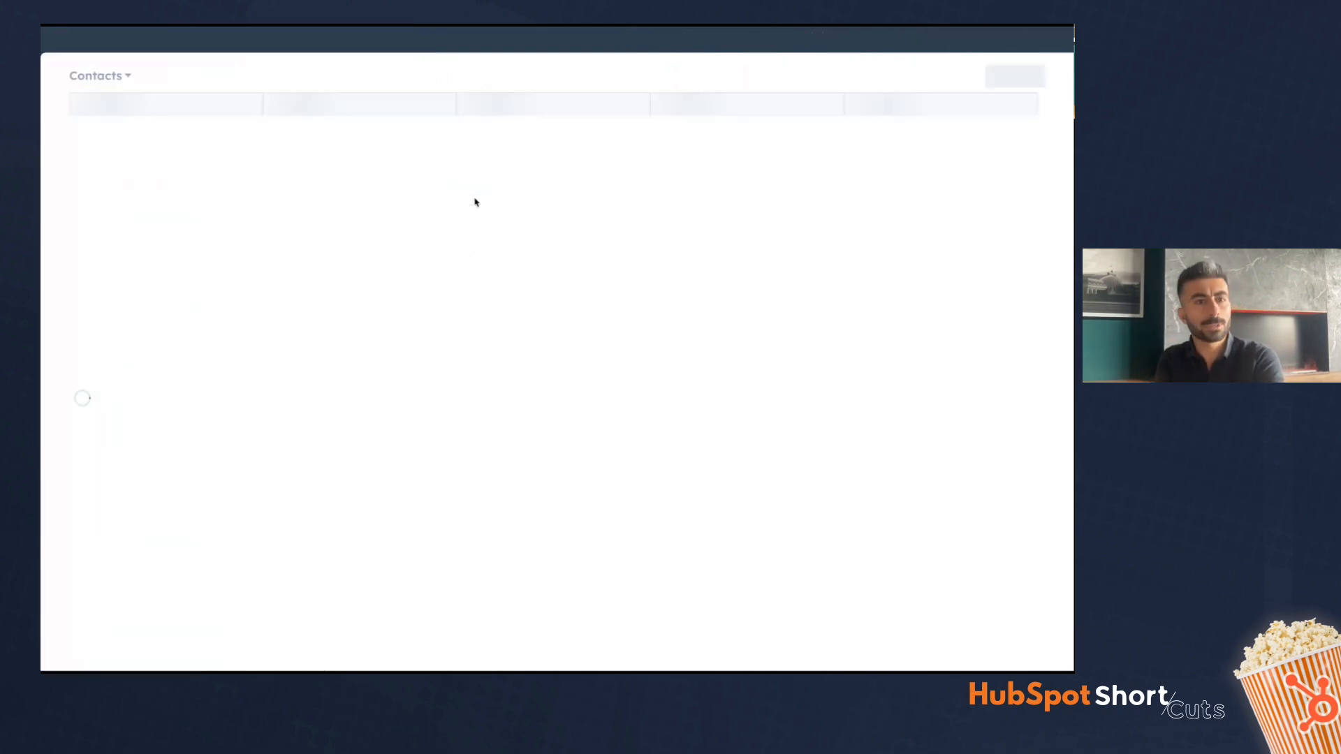
scroll(254, 373, "down", 6)
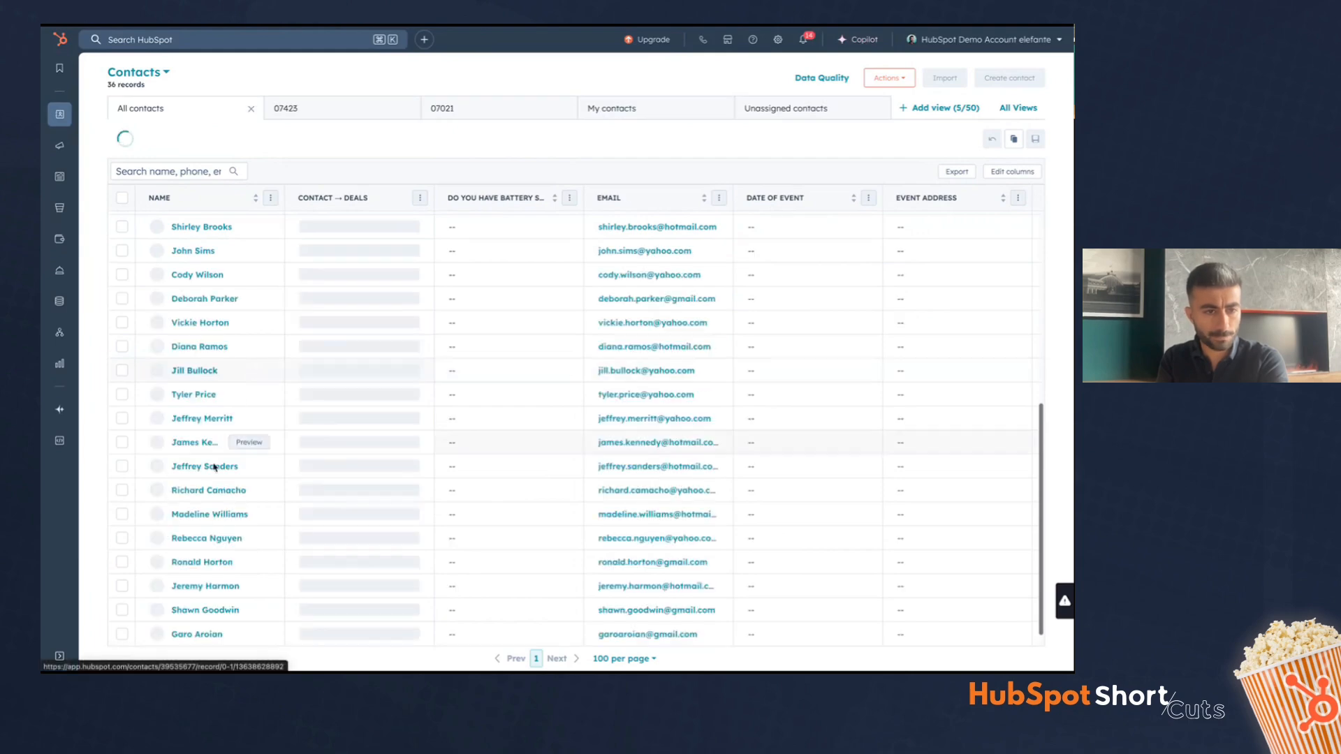
left_click(194, 442)
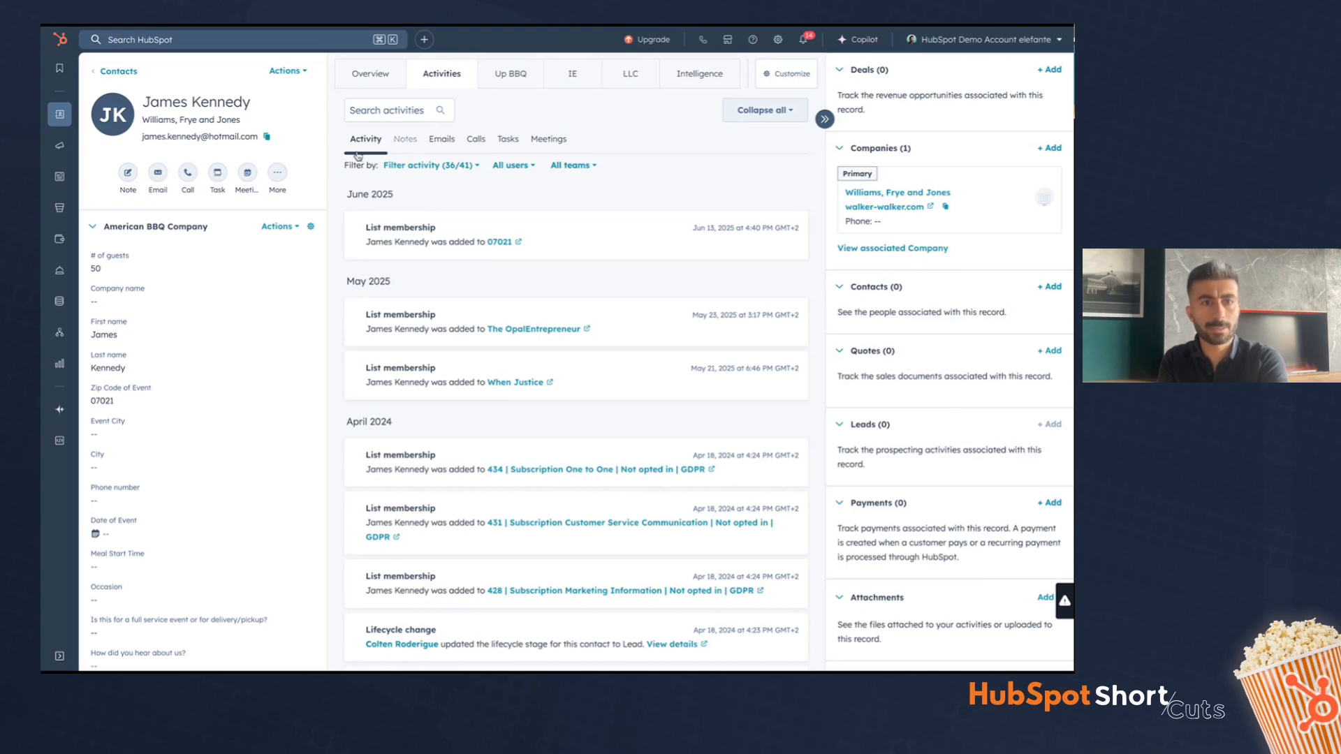
- Find the contact's lifecycle stage among all its properties, set it to Sales Qualified Lead and save the change
left_click(278, 226)
left_click(293, 273)
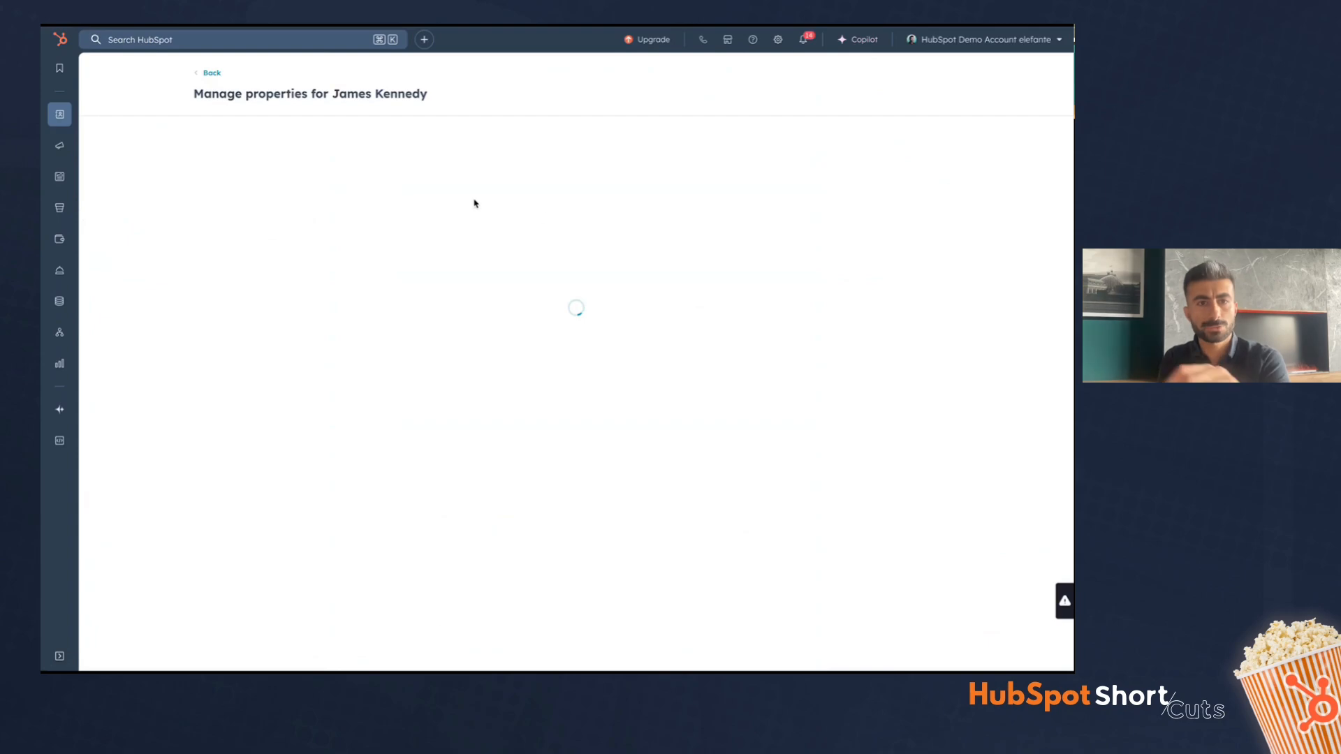
left_click(389, 212)
type("life")
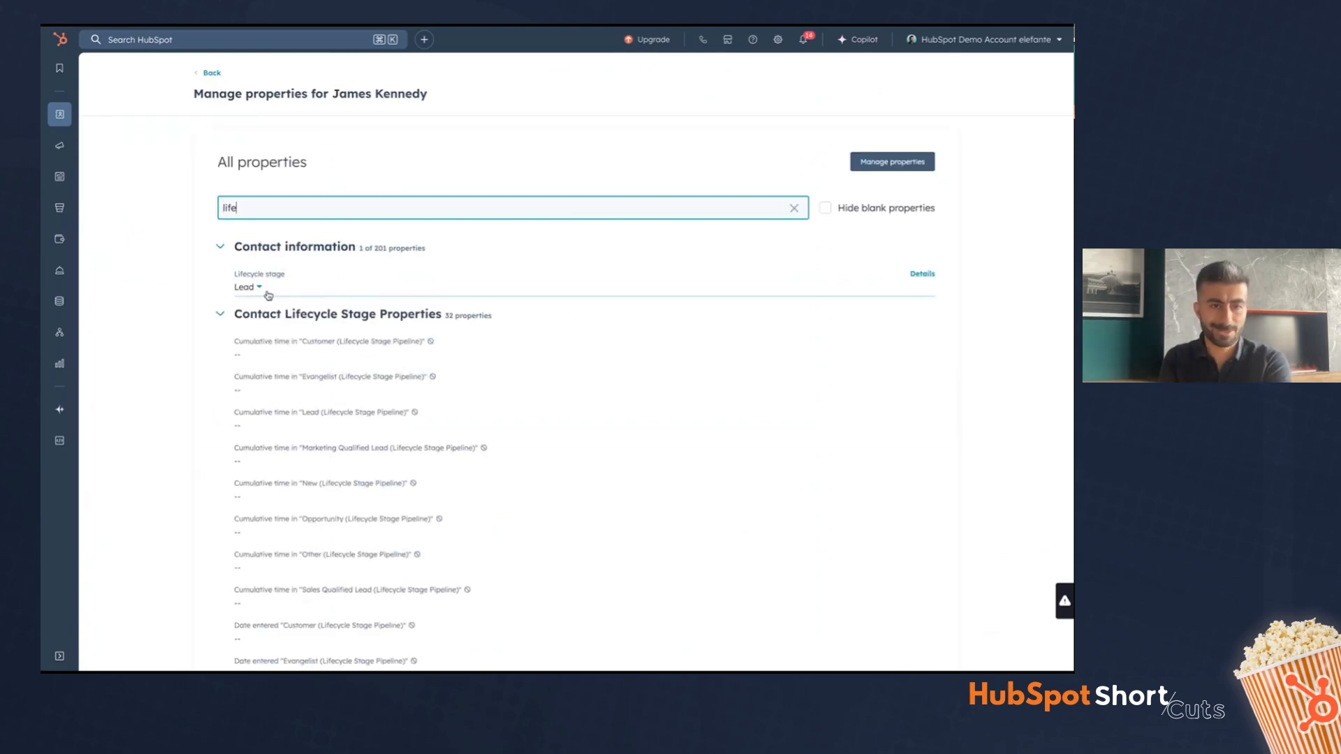
left_click(268, 294)
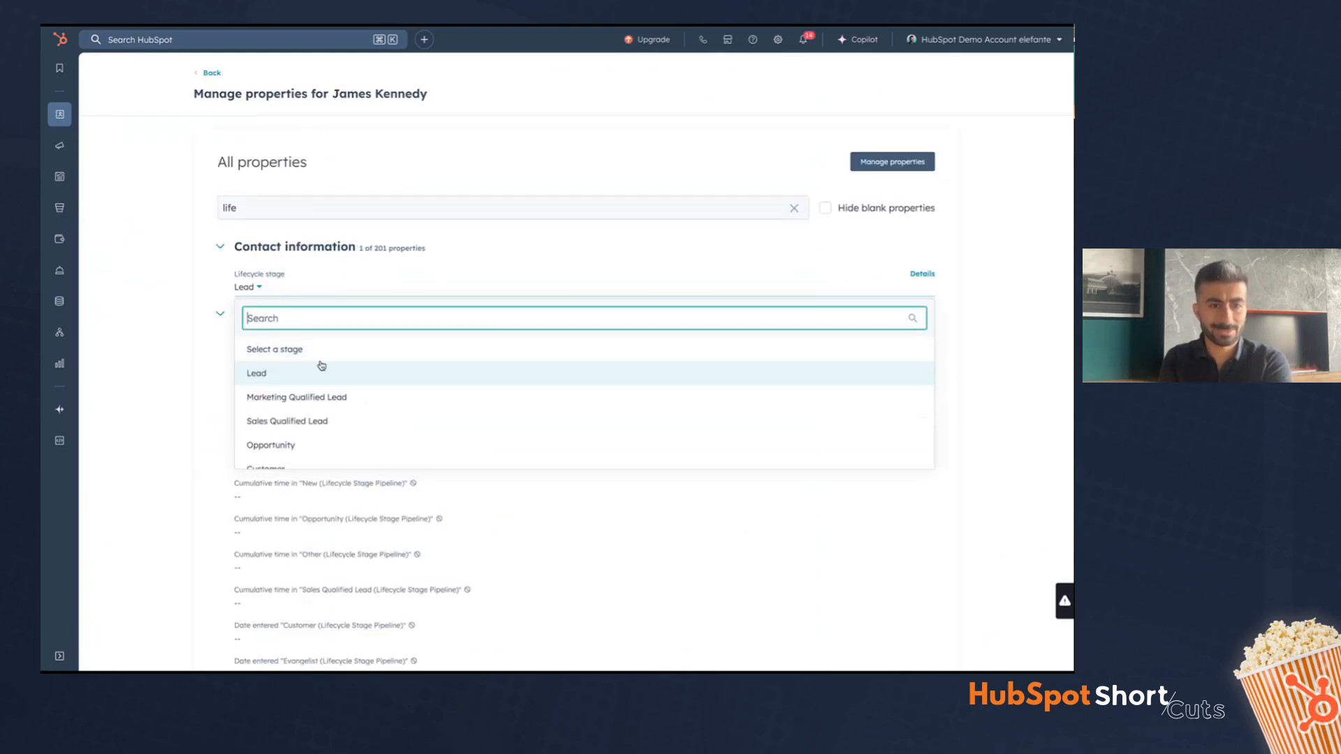
left_click(311, 422)
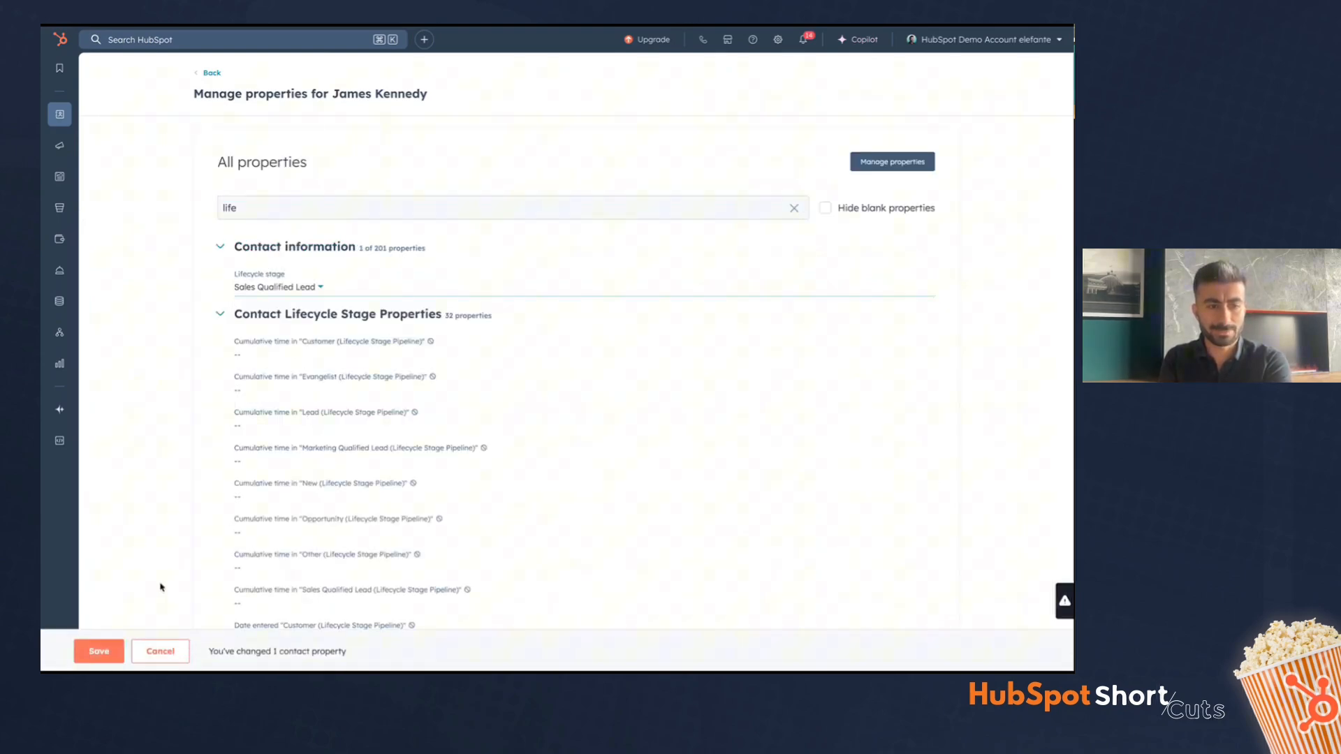
left_click(99, 651)
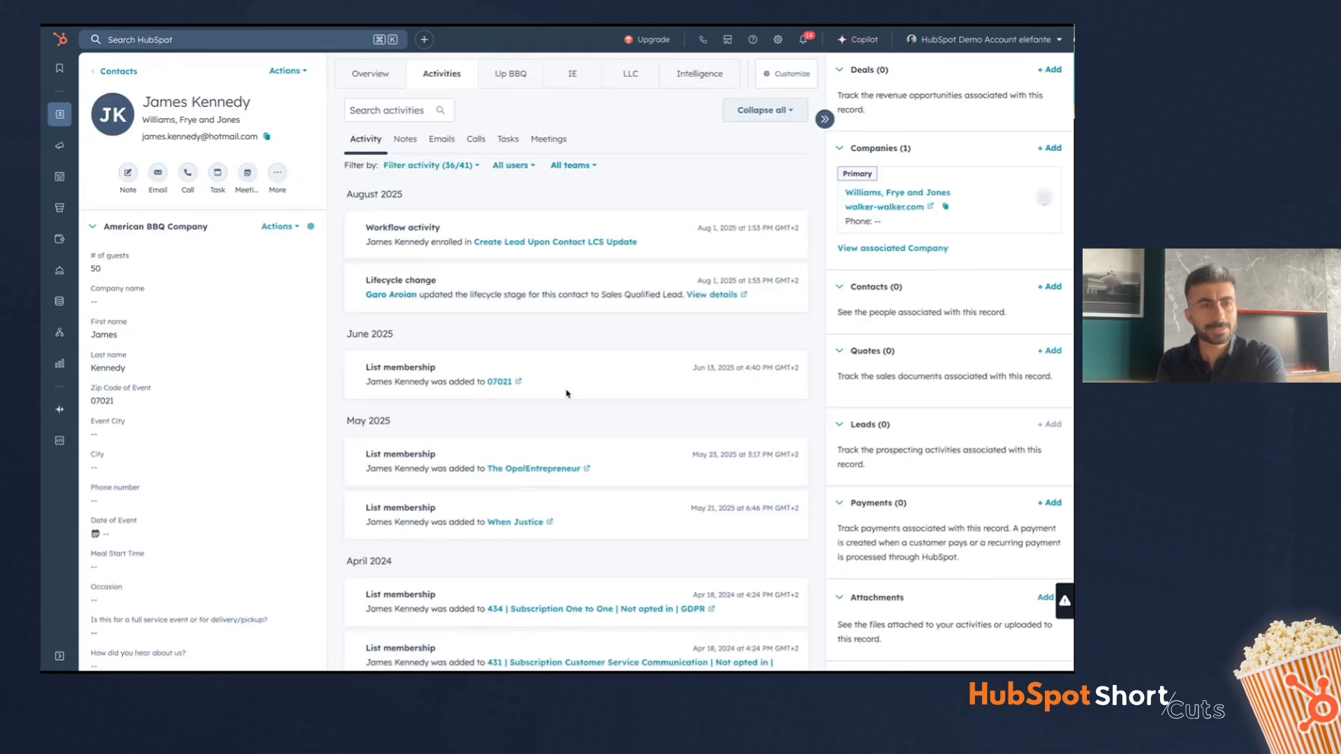
- Reload the contact record and look over its associated lead, the lead's stage options and the email composer
left_click(96, 65)
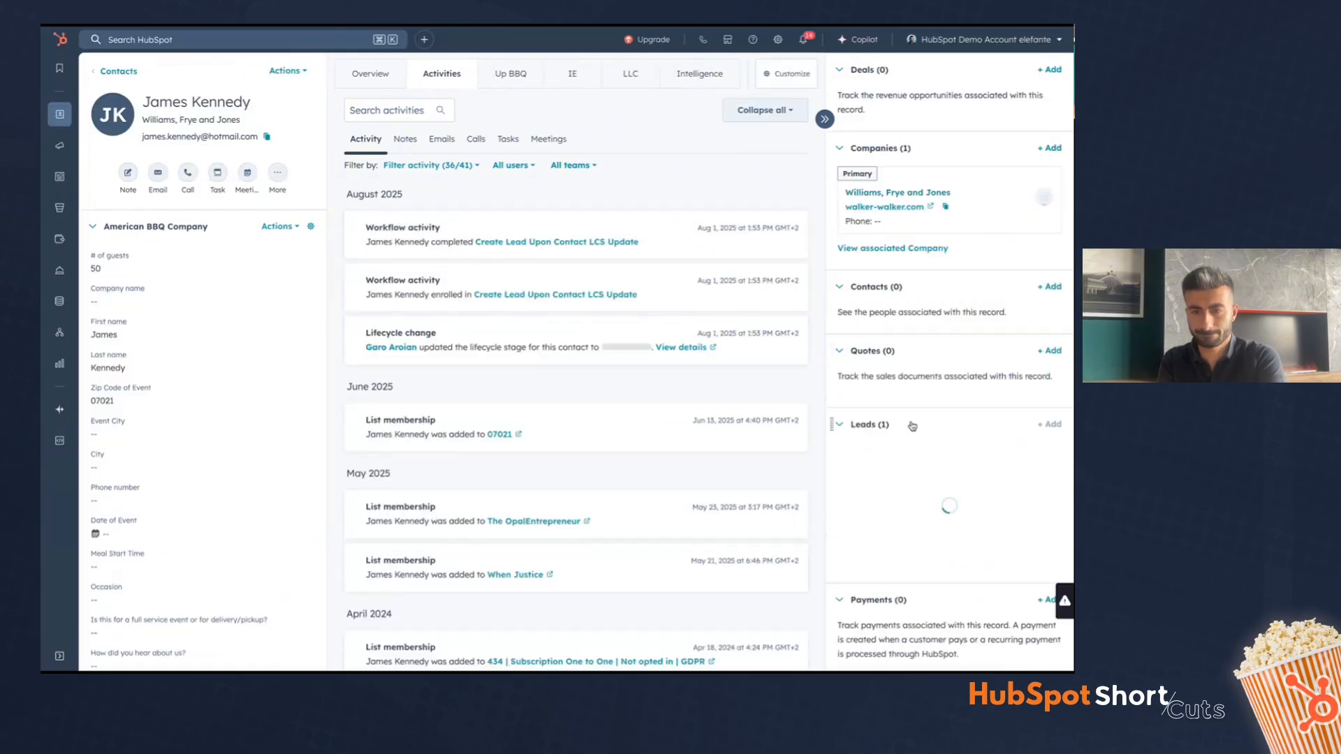
scroll(943, 454, "down", 2)
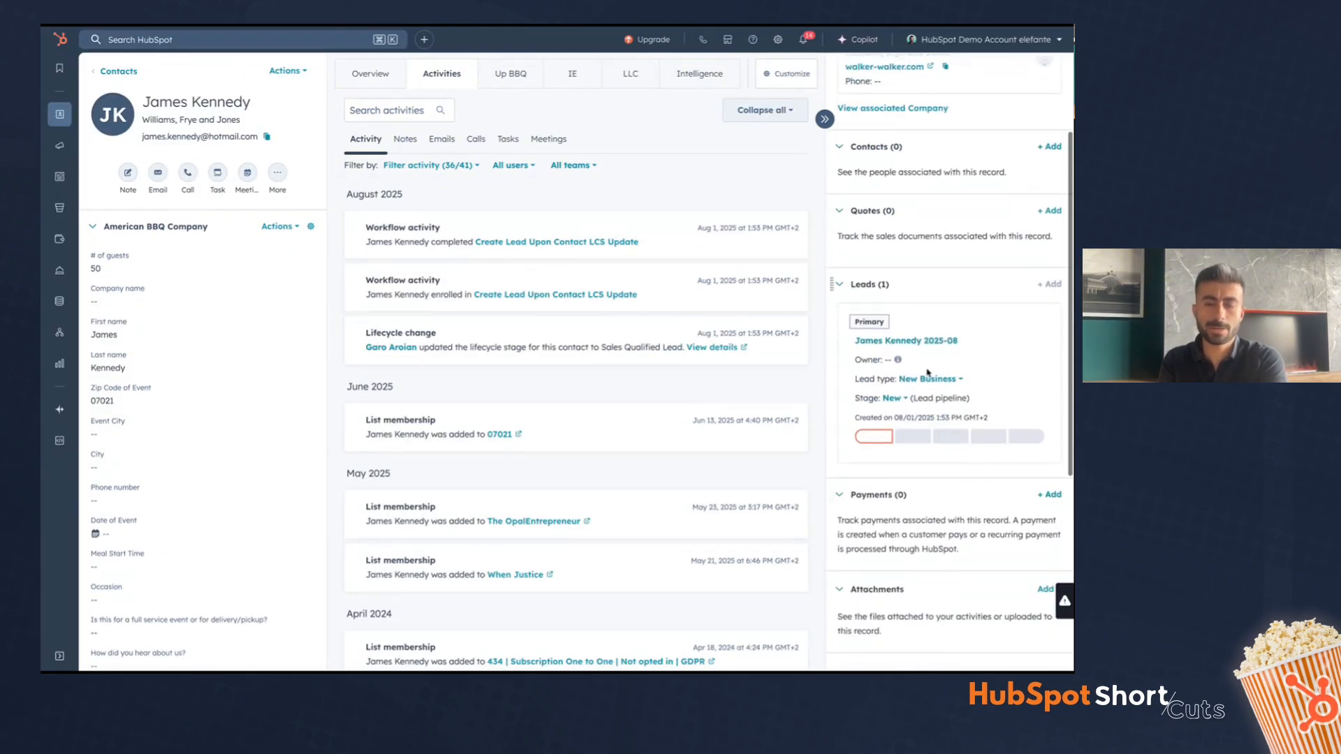
left_click(907, 399)
left_click(906, 400)
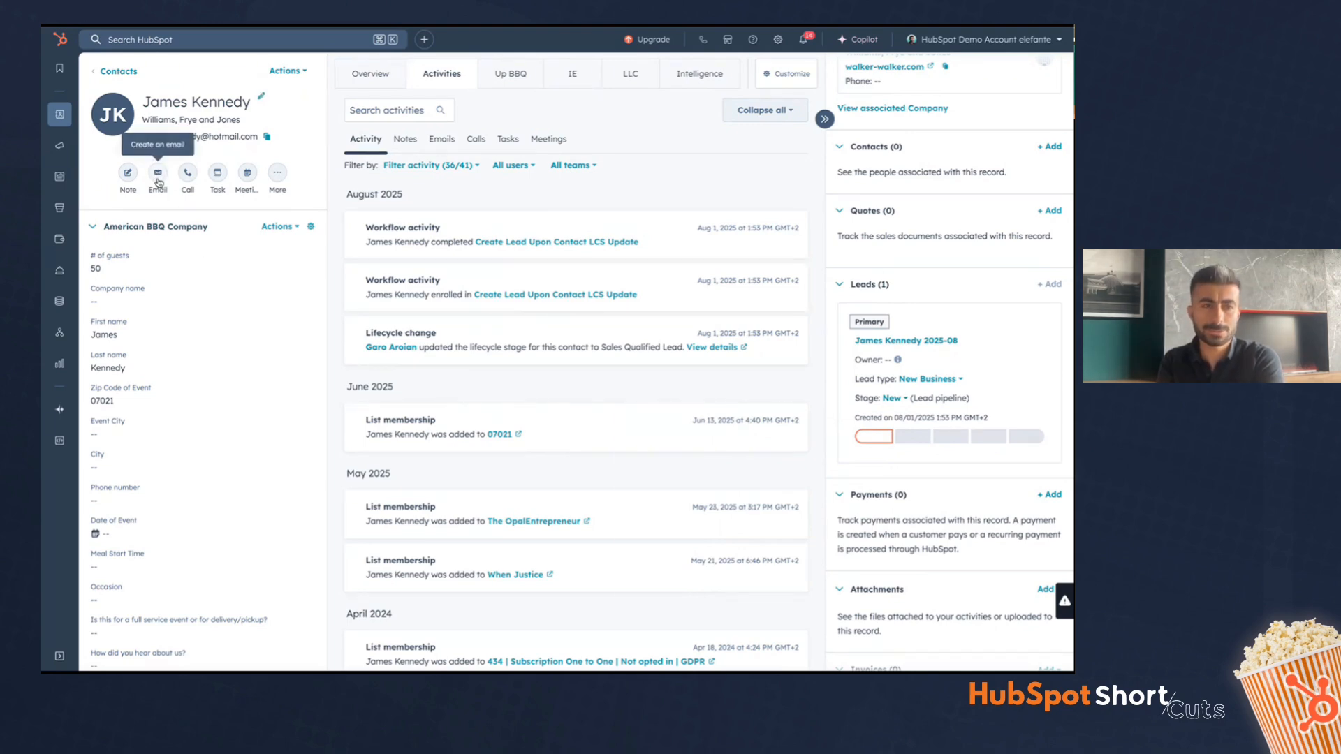
left_click(160, 172)
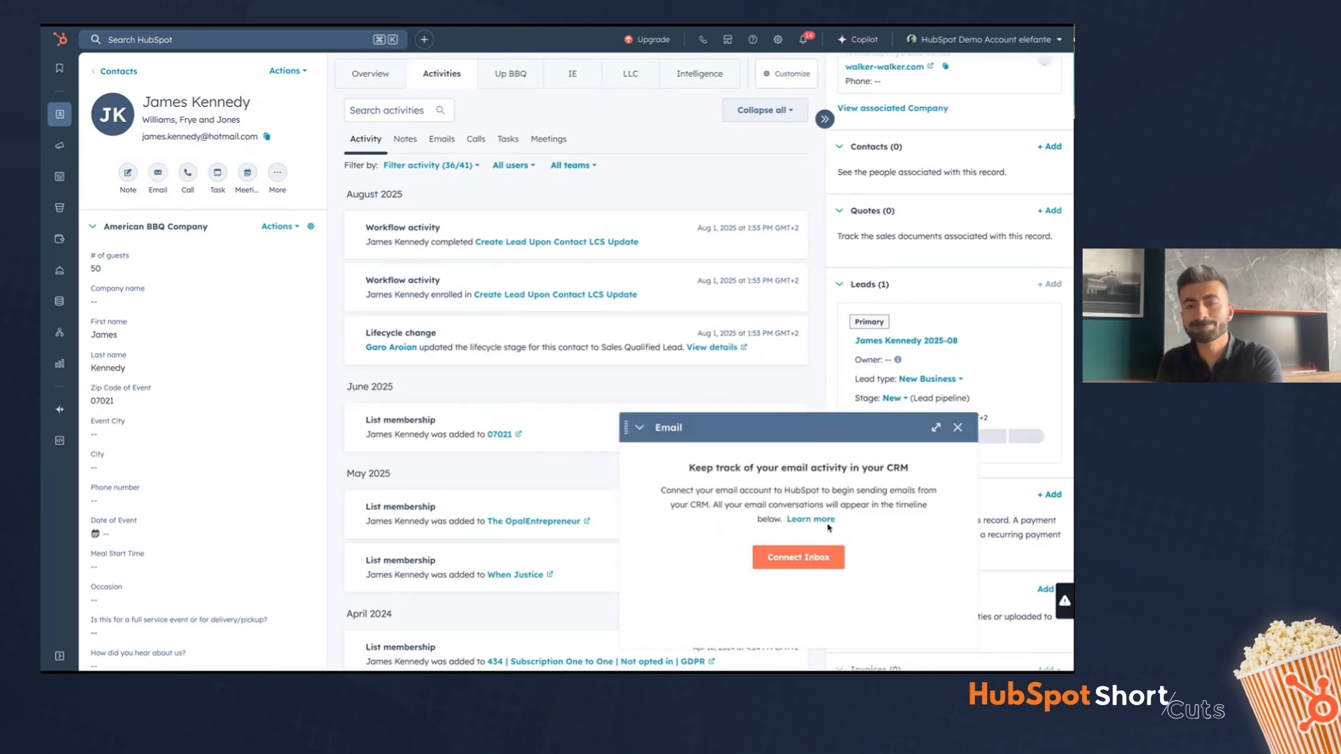
left_click(956, 429)
- Advance the contact's associated lead through the Attempting, Connected and Discovery Call Booked stages to Qualified
left_click(907, 398)
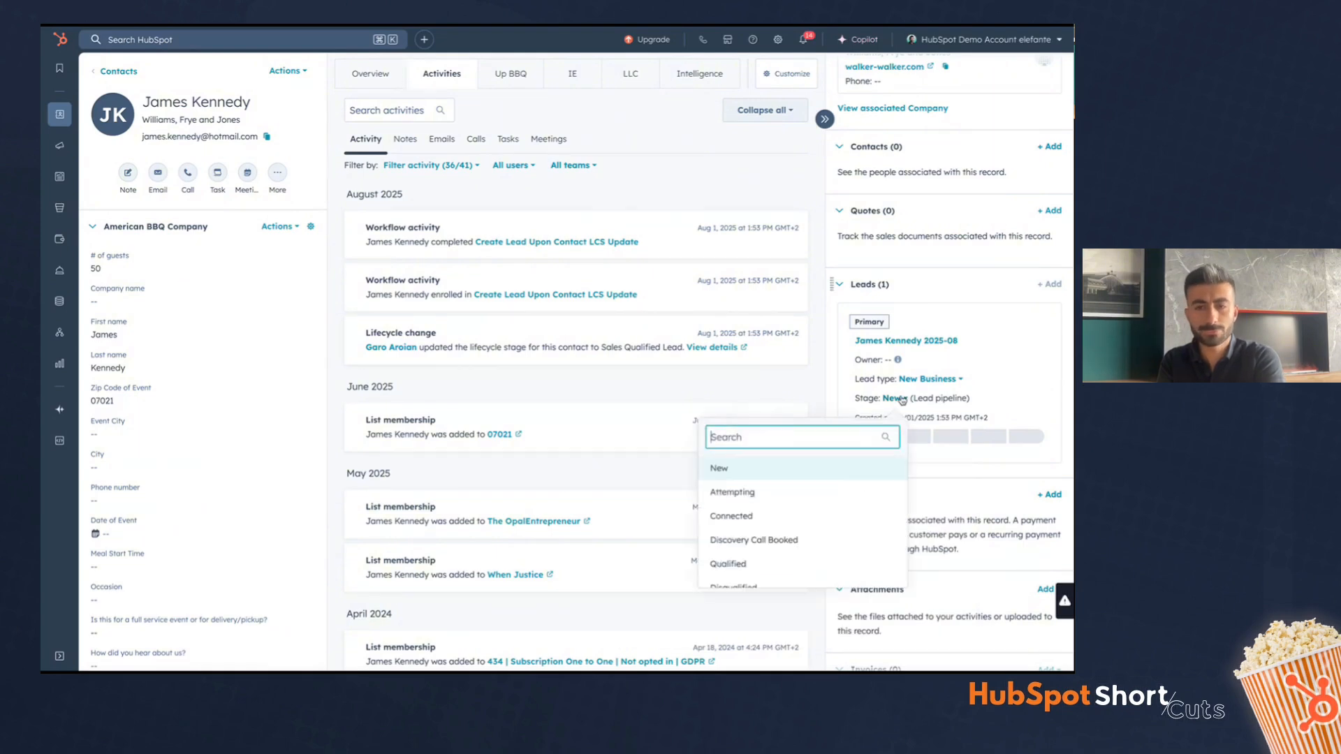
left_click(841, 489)
left_click(907, 399)
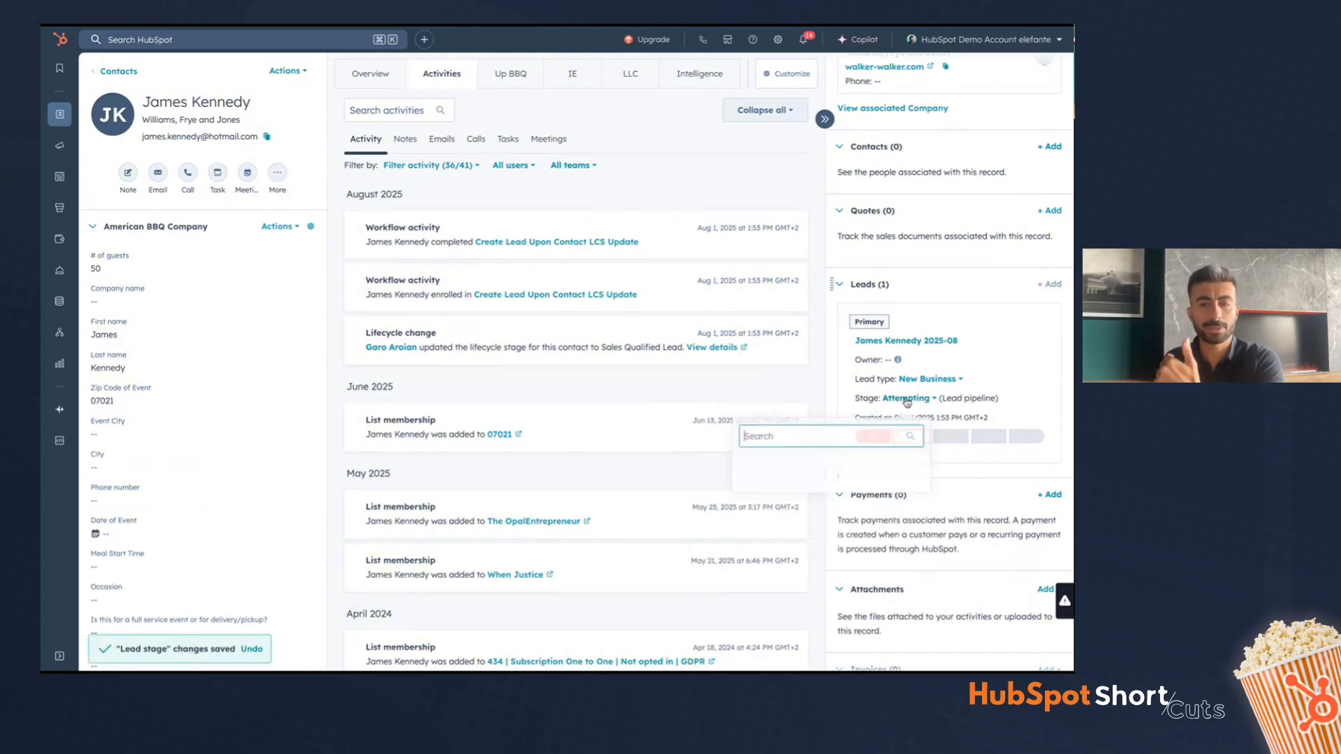
left_click(842, 514)
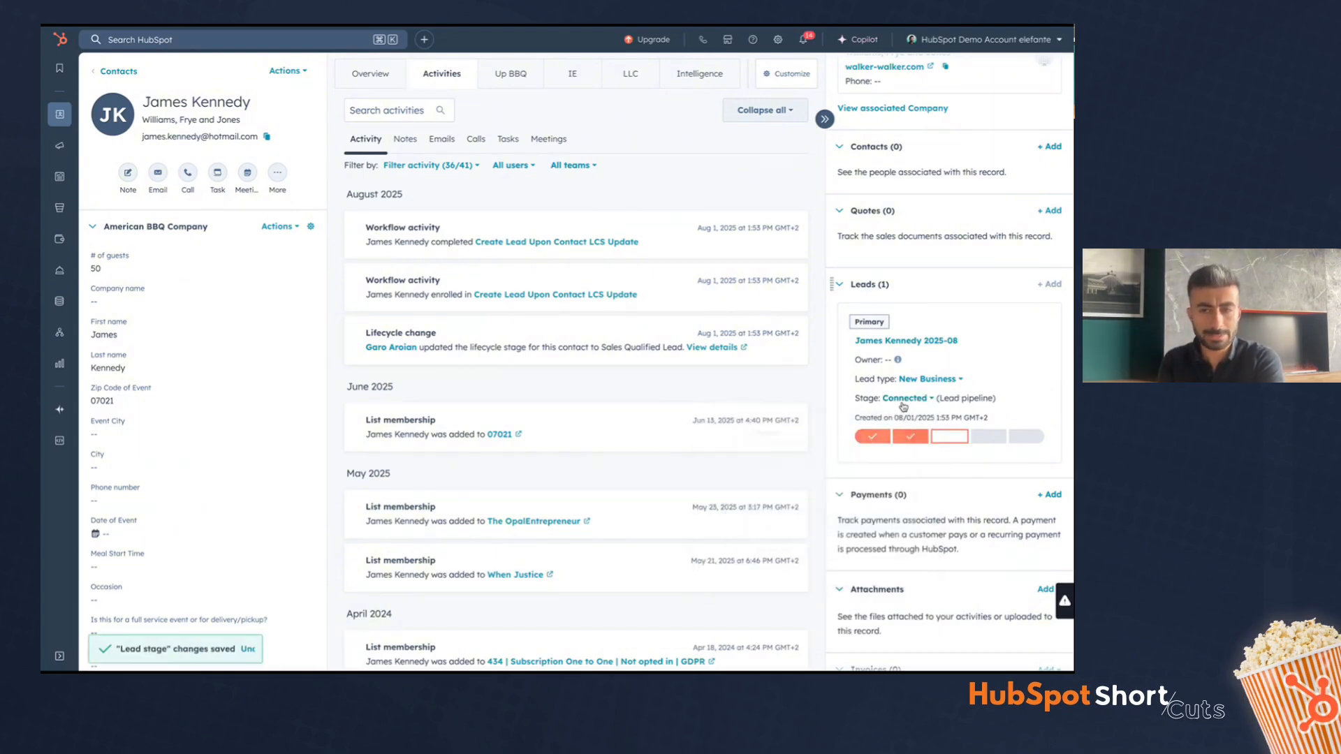
left_click(906, 398)
left_click(842, 527)
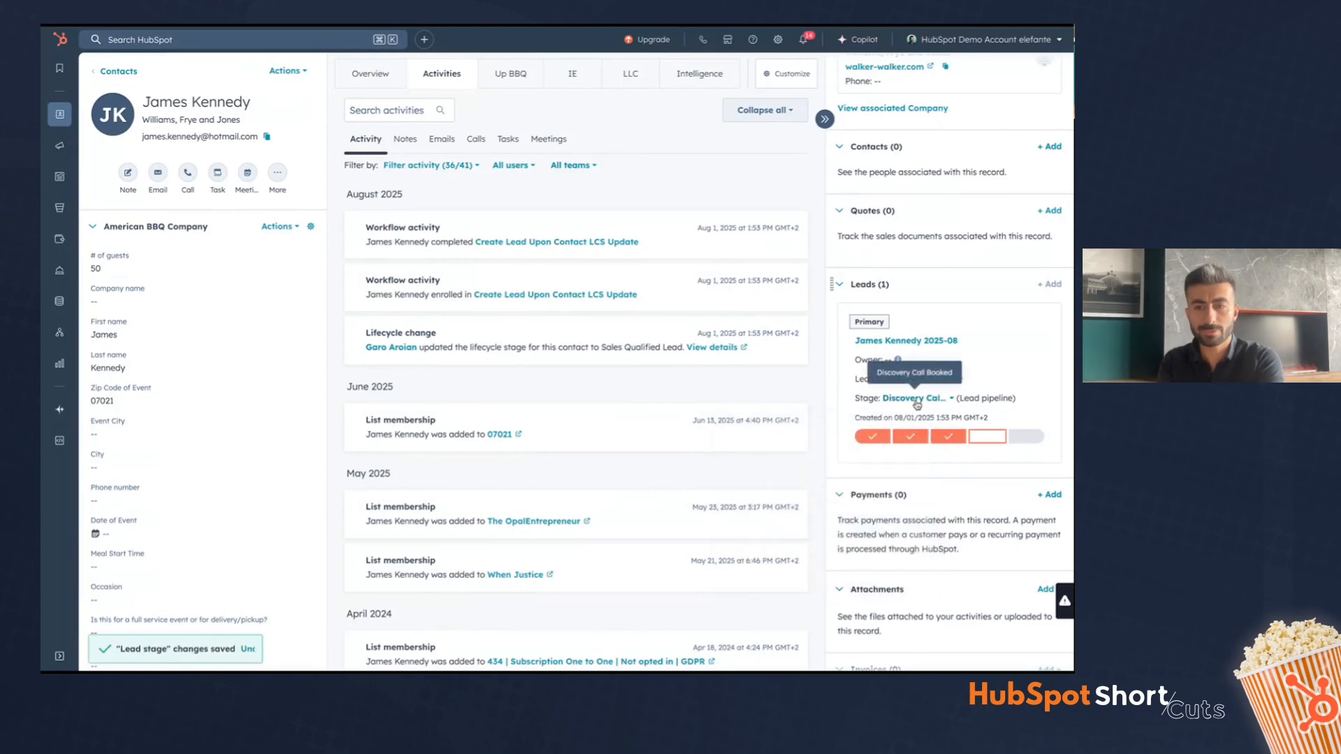
left_click(908, 399)
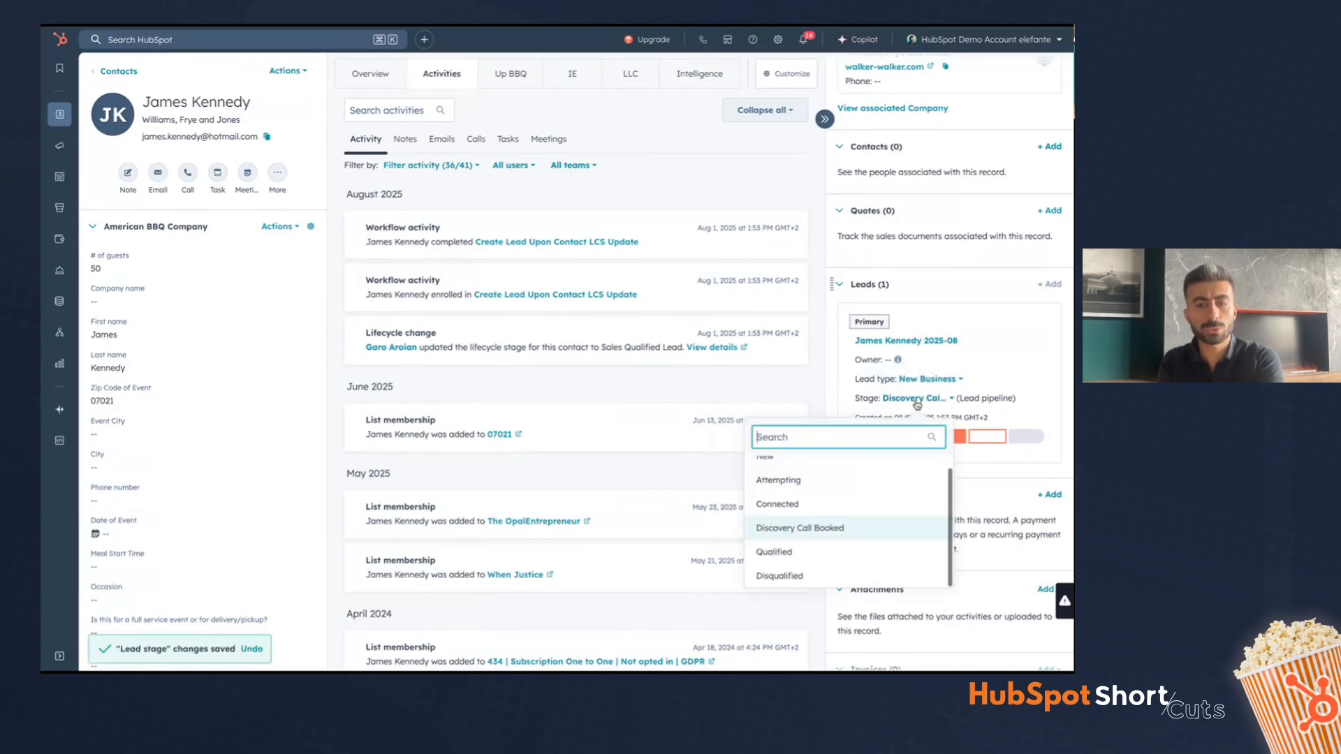
left_click(833, 551)
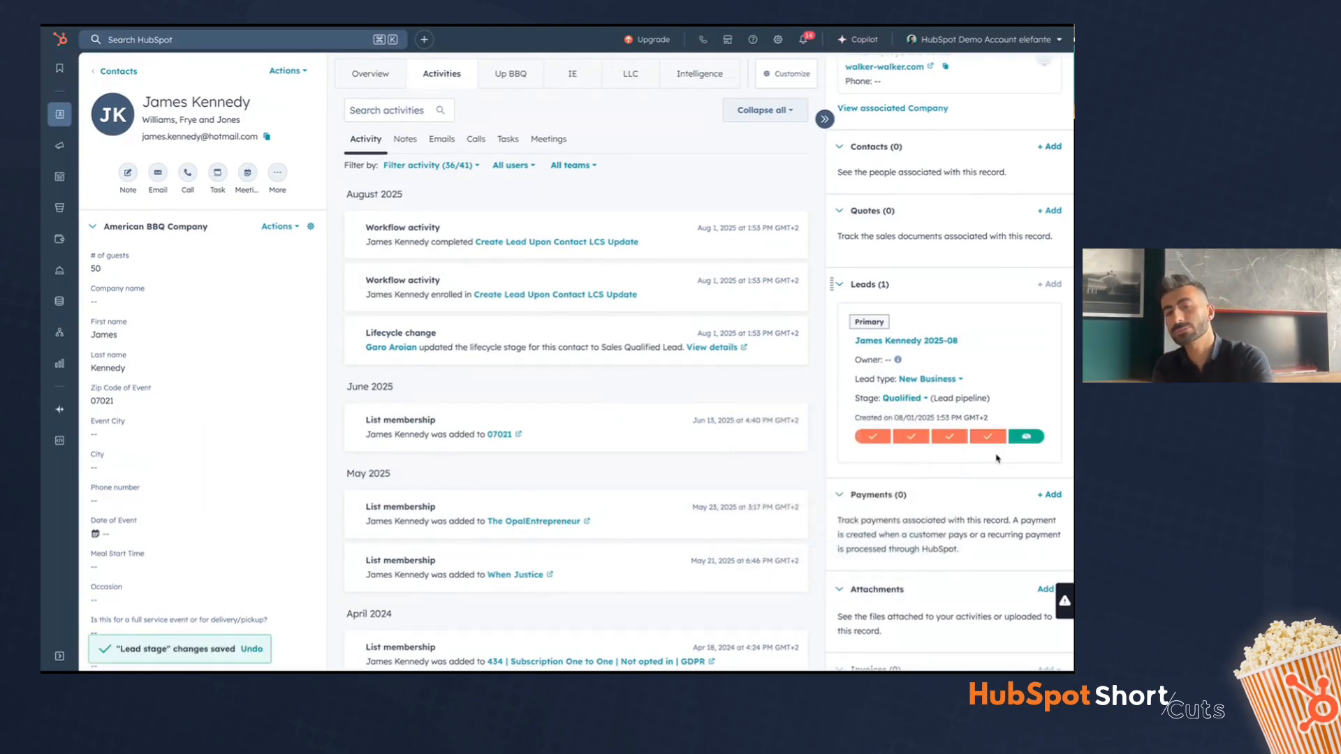
- Reload the contact record and open its associated deal to check the linked contact and company
scroll(929, 512, "up", 3)
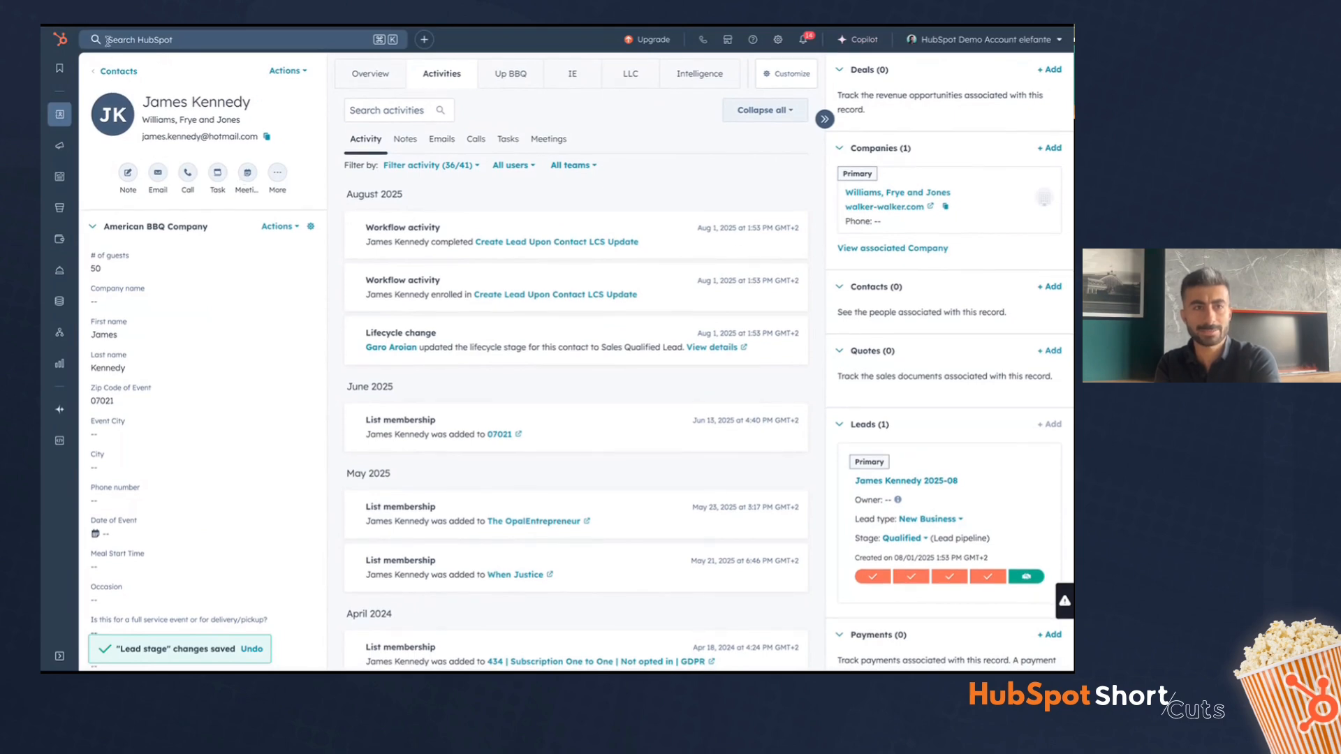
left_click(99, 67)
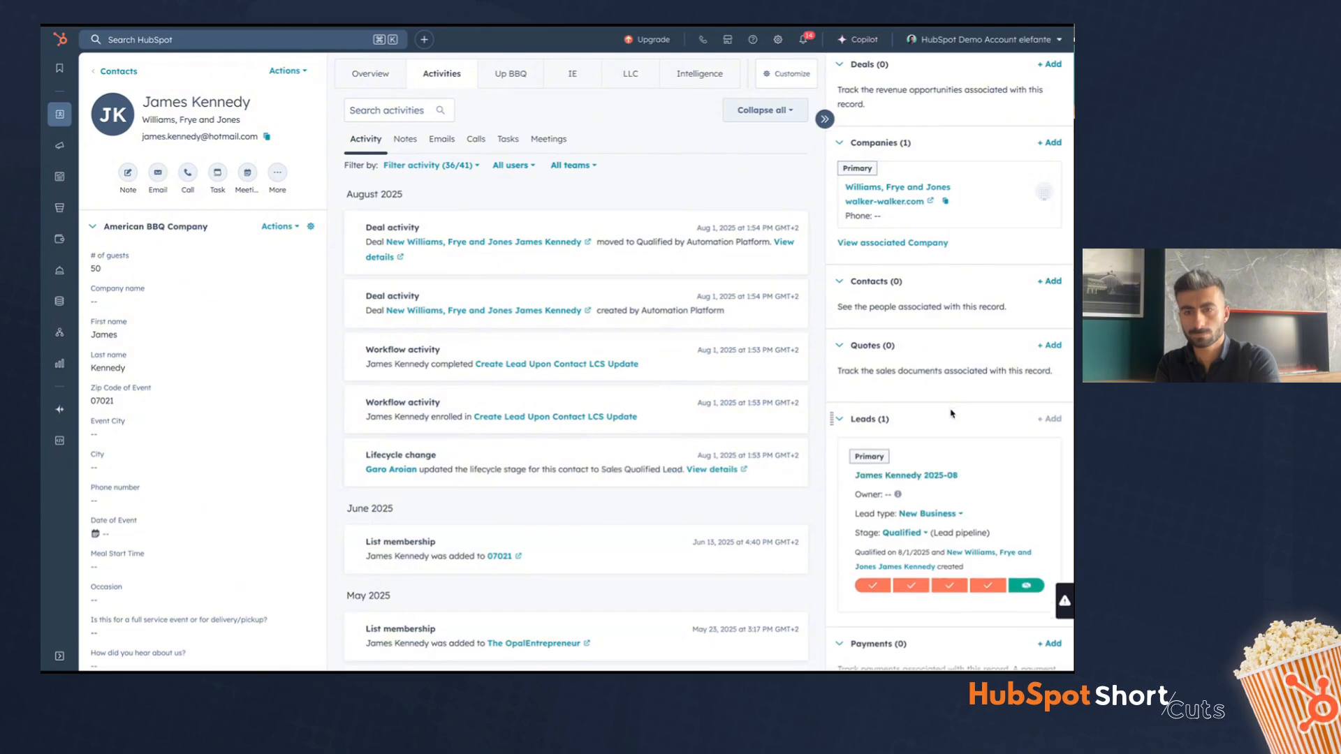
left_click(97, 65)
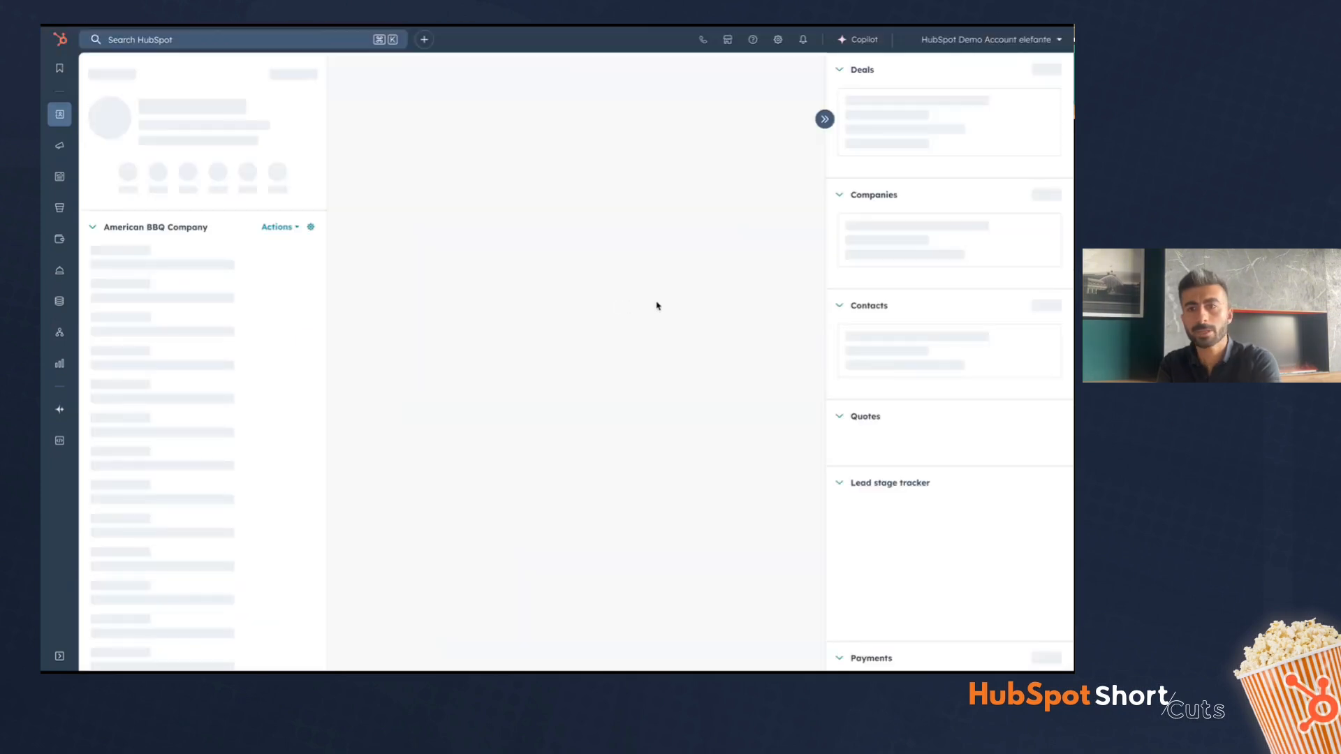
left_click(911, 104)
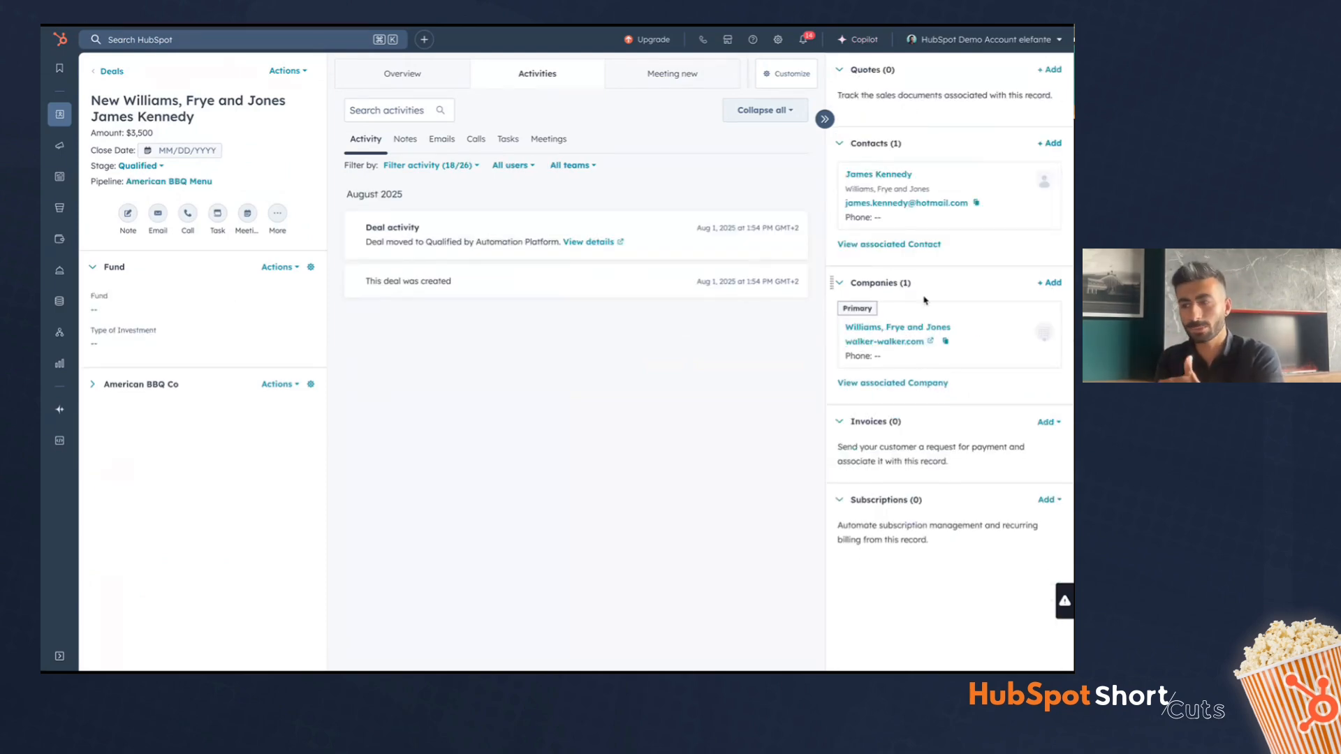
- Return to the leads table and look across the columns of the contact's new lead
mouse_move(64, 124)
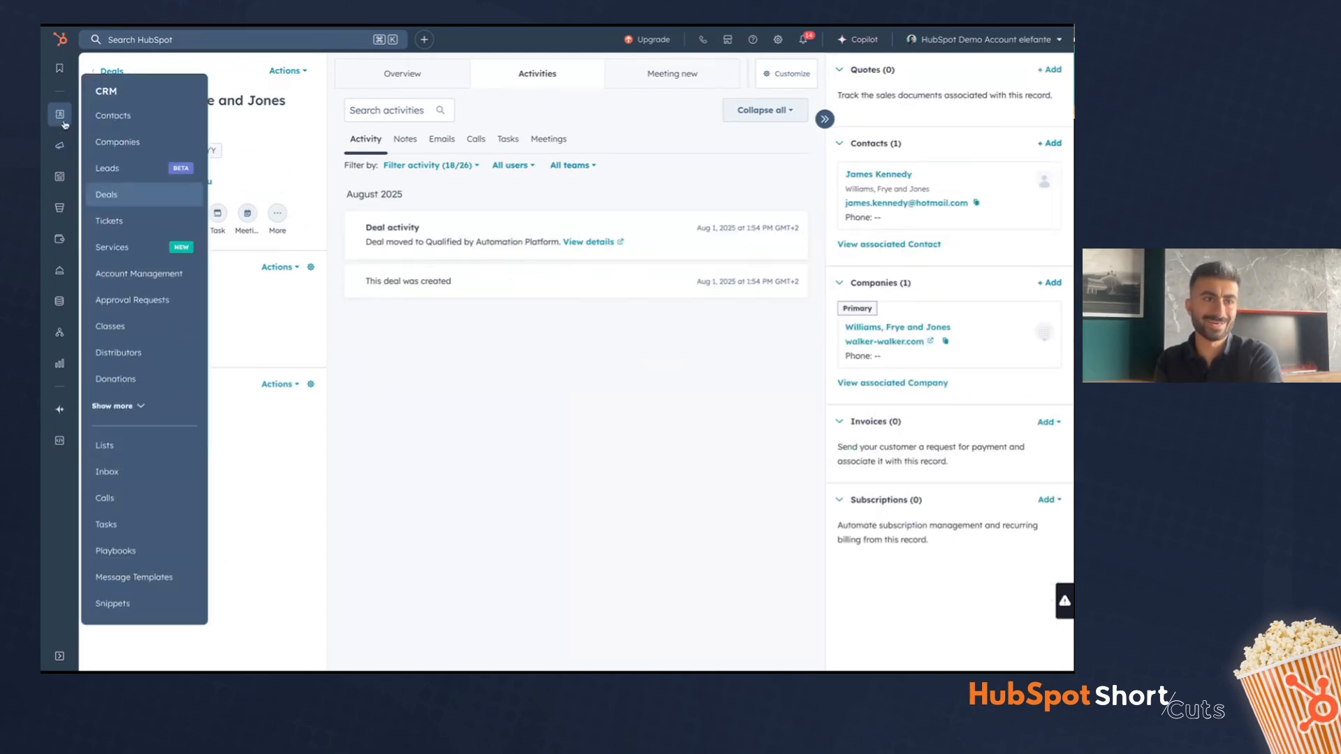
left_click(111, 168)
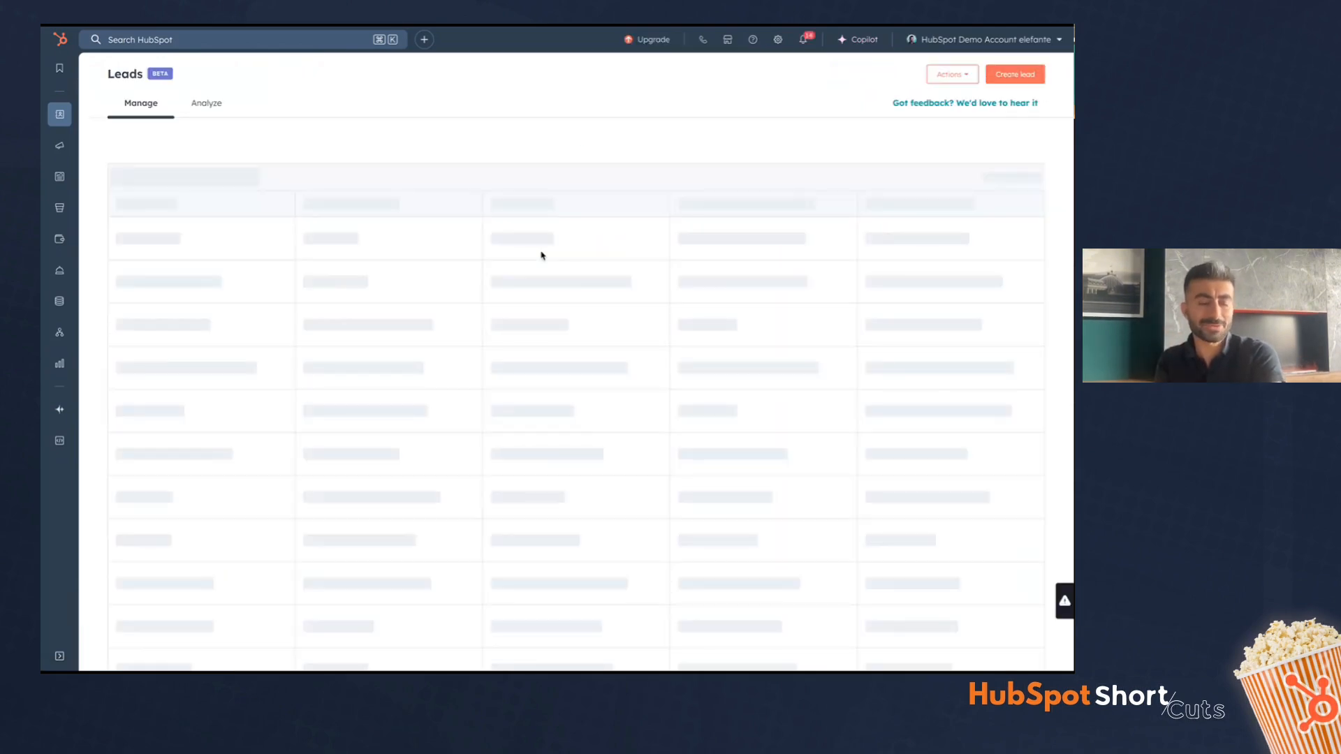
scroll(541, 255, "right", 5)
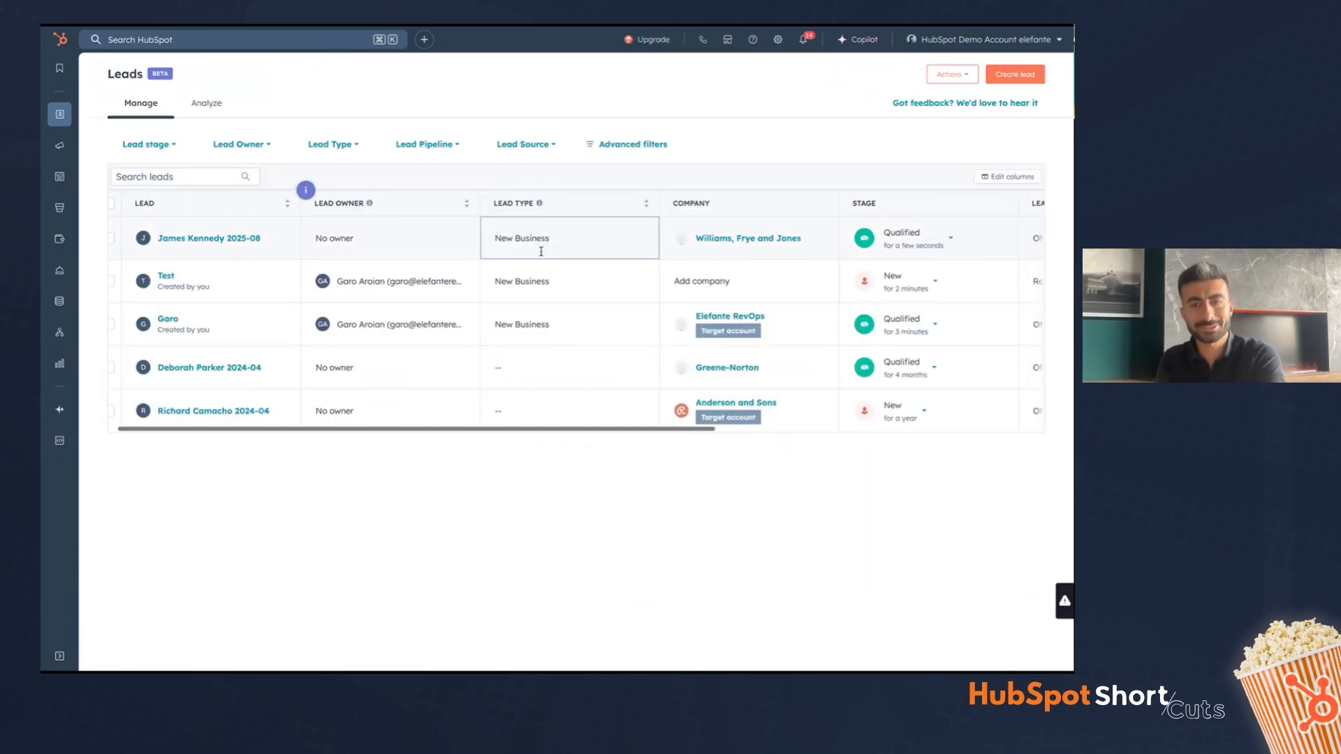
scroll(534, 238, "left", 5)
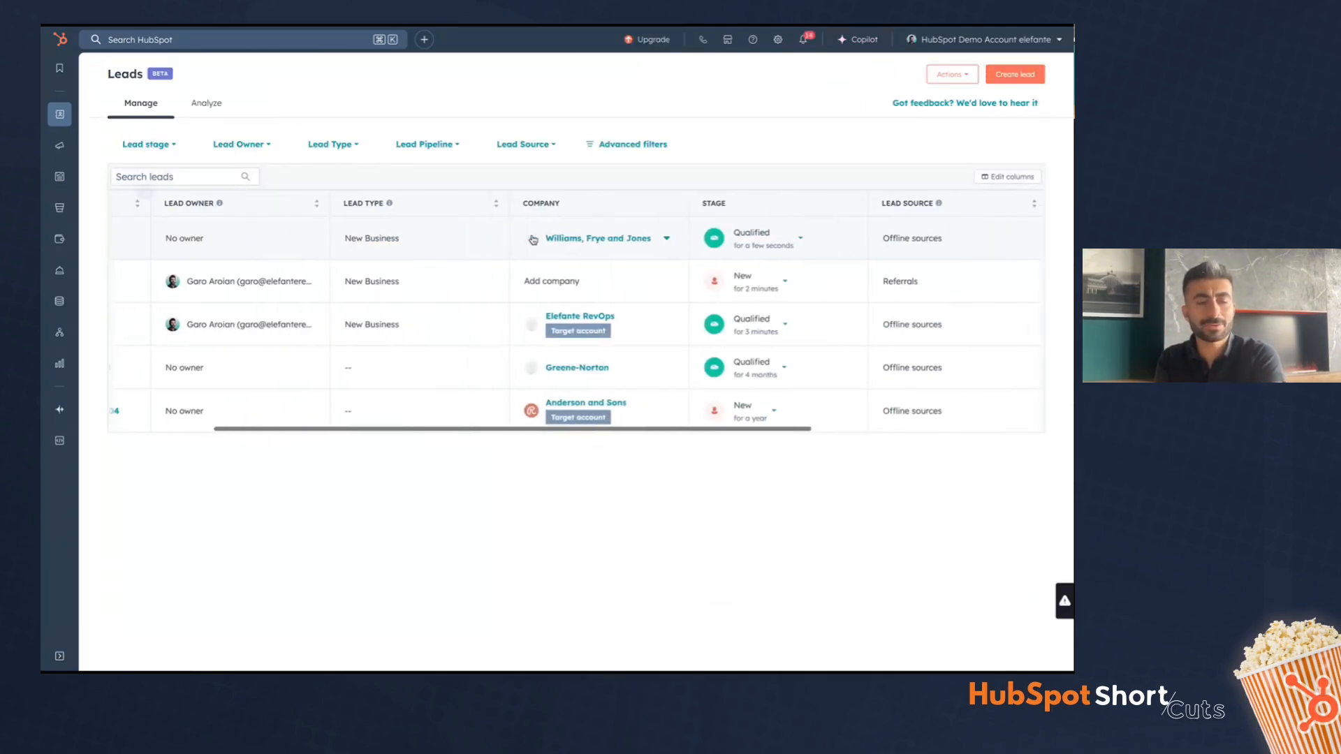
scroll(532, 235, "left", 1)
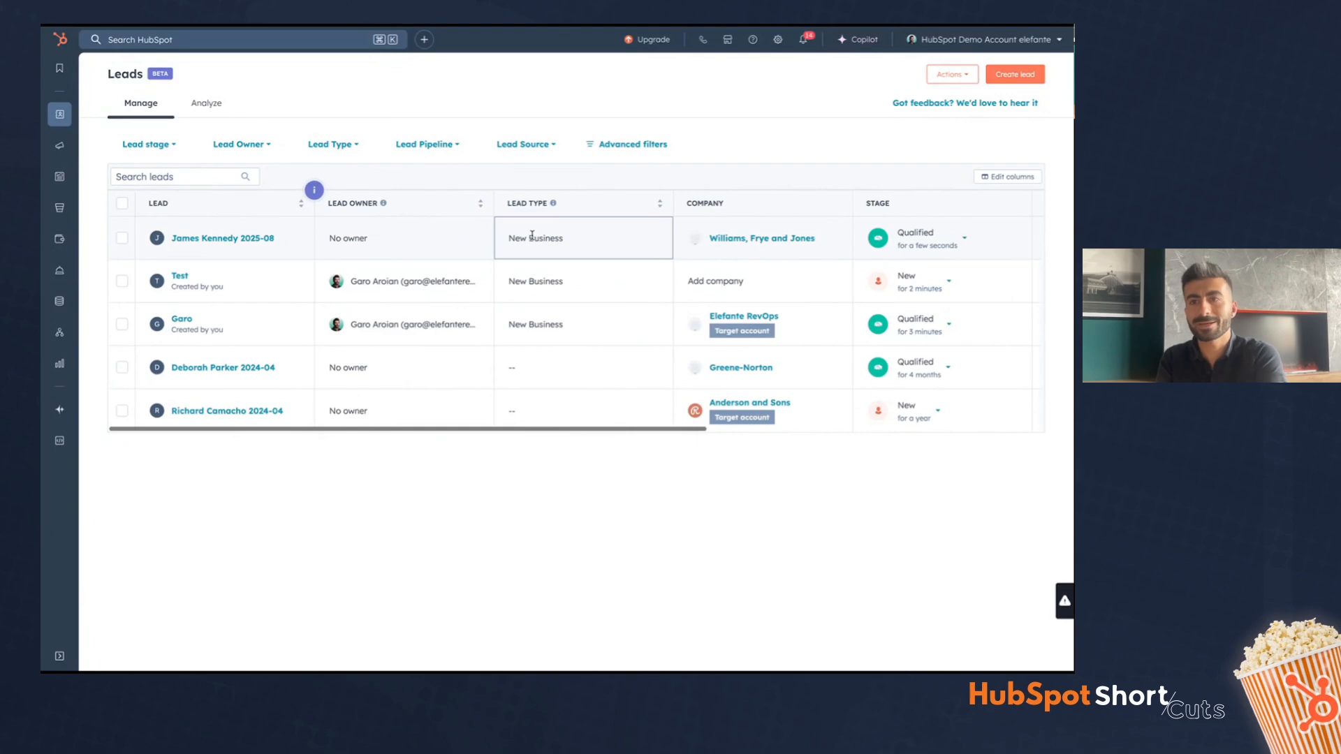
- Open the lead object settings and review the stages configured for the Lead pipeline
left_click(952, 76)
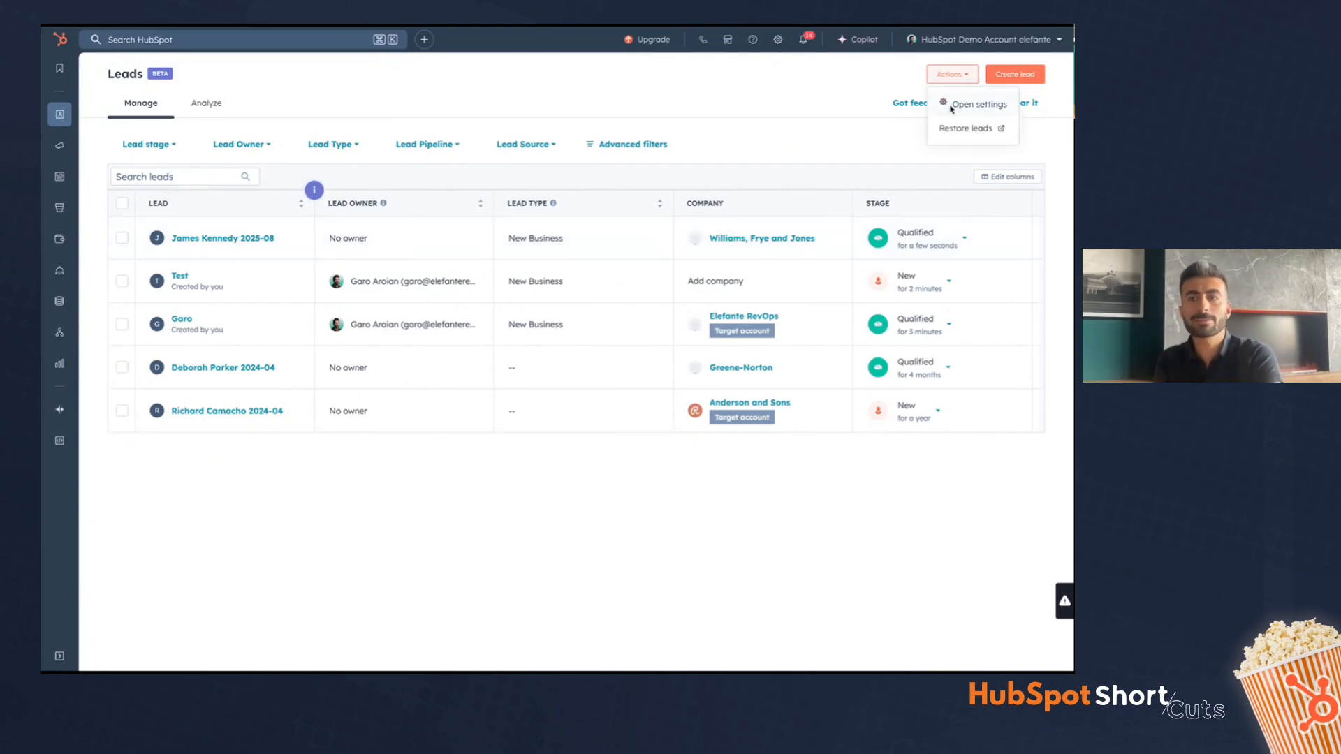
left_click(957, 106)
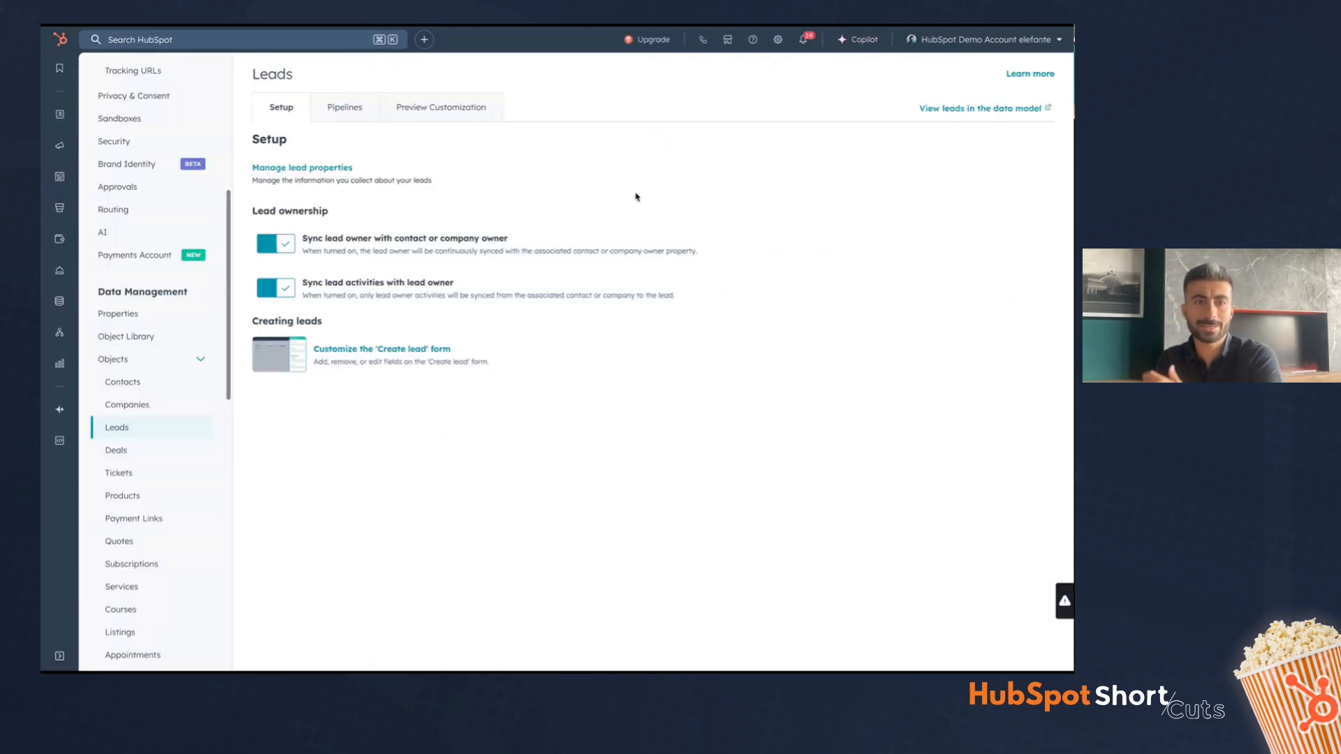
left_click(344, 107)
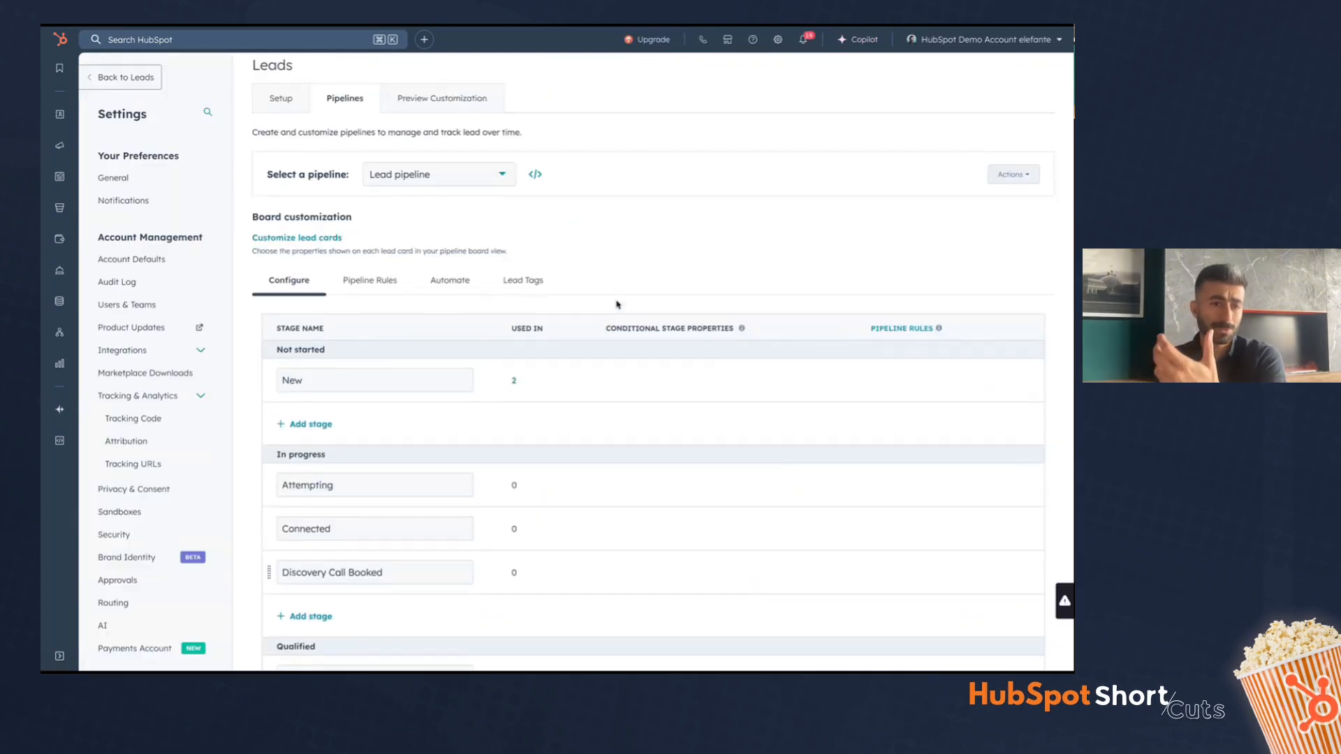
scroll(616, 304, "down", 3)
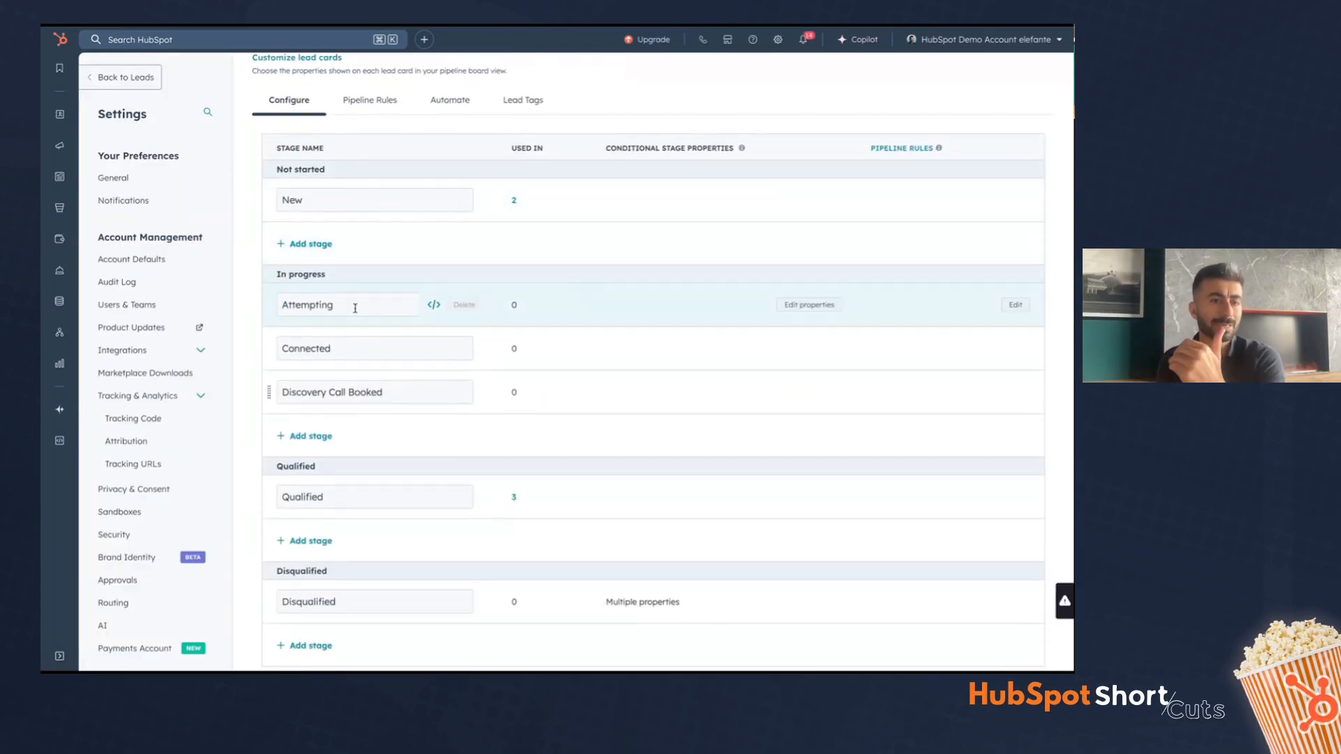
scroll(361, 394, "down", 1)
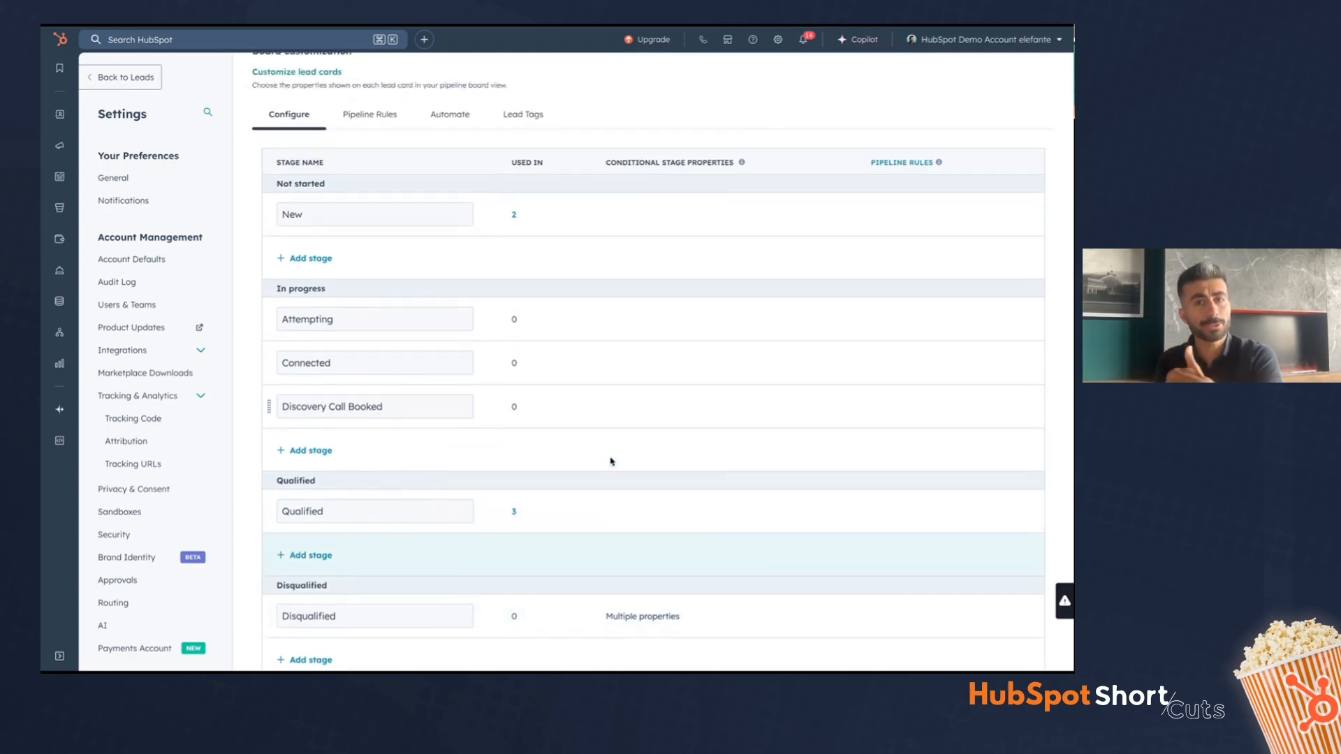
scroll(611, 458, "up", 4)
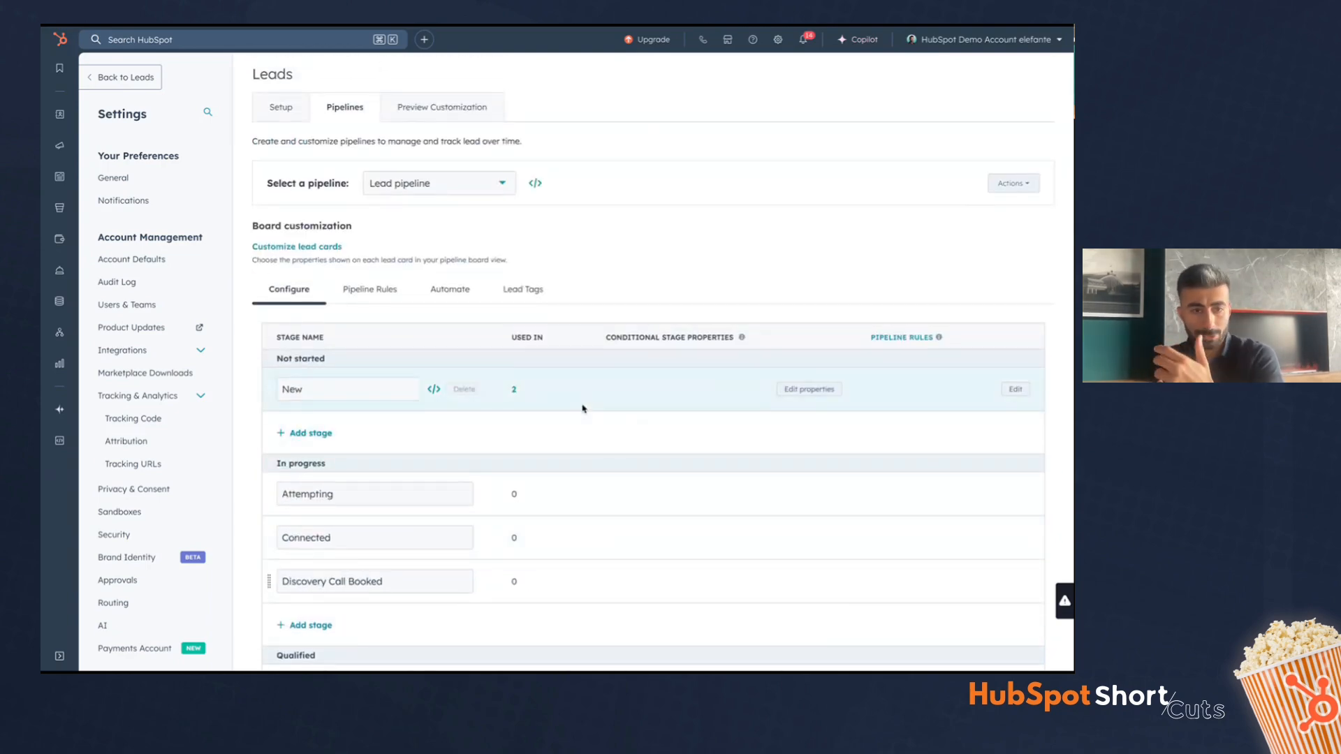
- Add a stage named "New stage" to the Not started group of the Lead pipeline and save it
left_click(346, 430)
triple_click(338, 433)
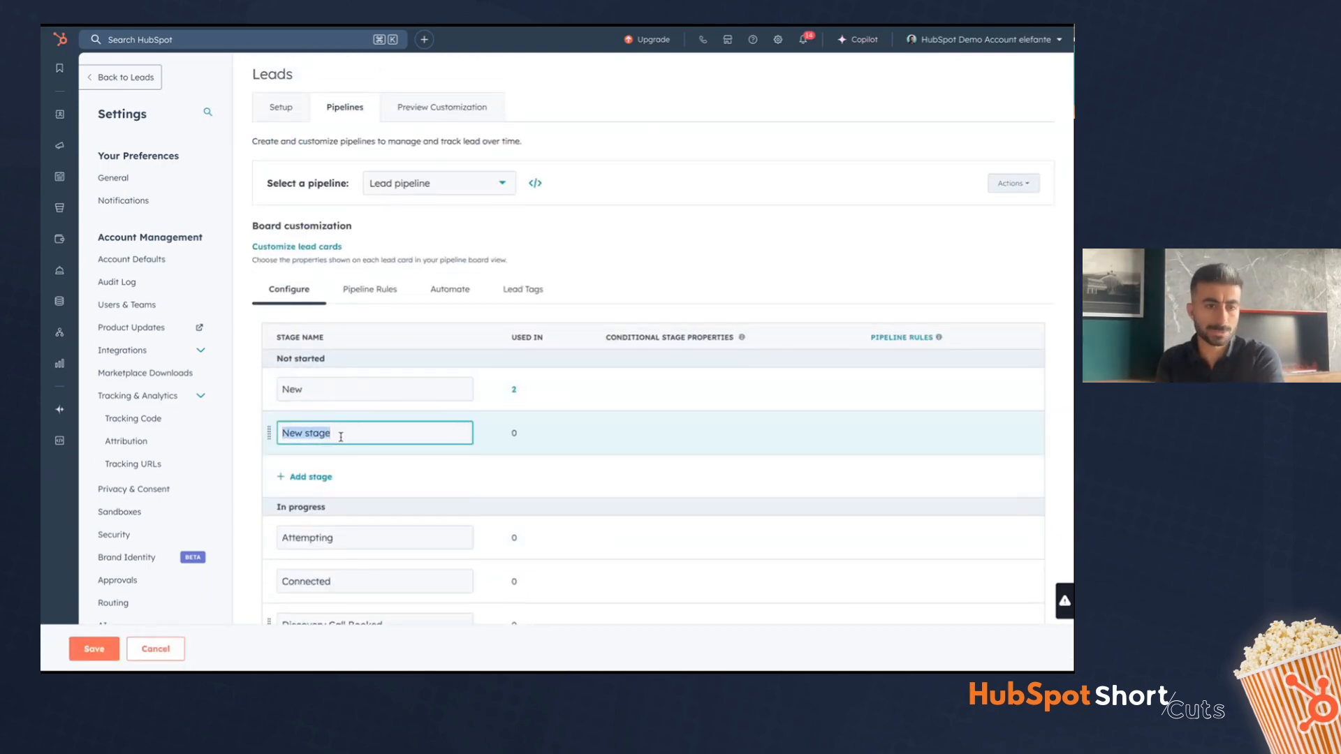
left_click(95, 649)
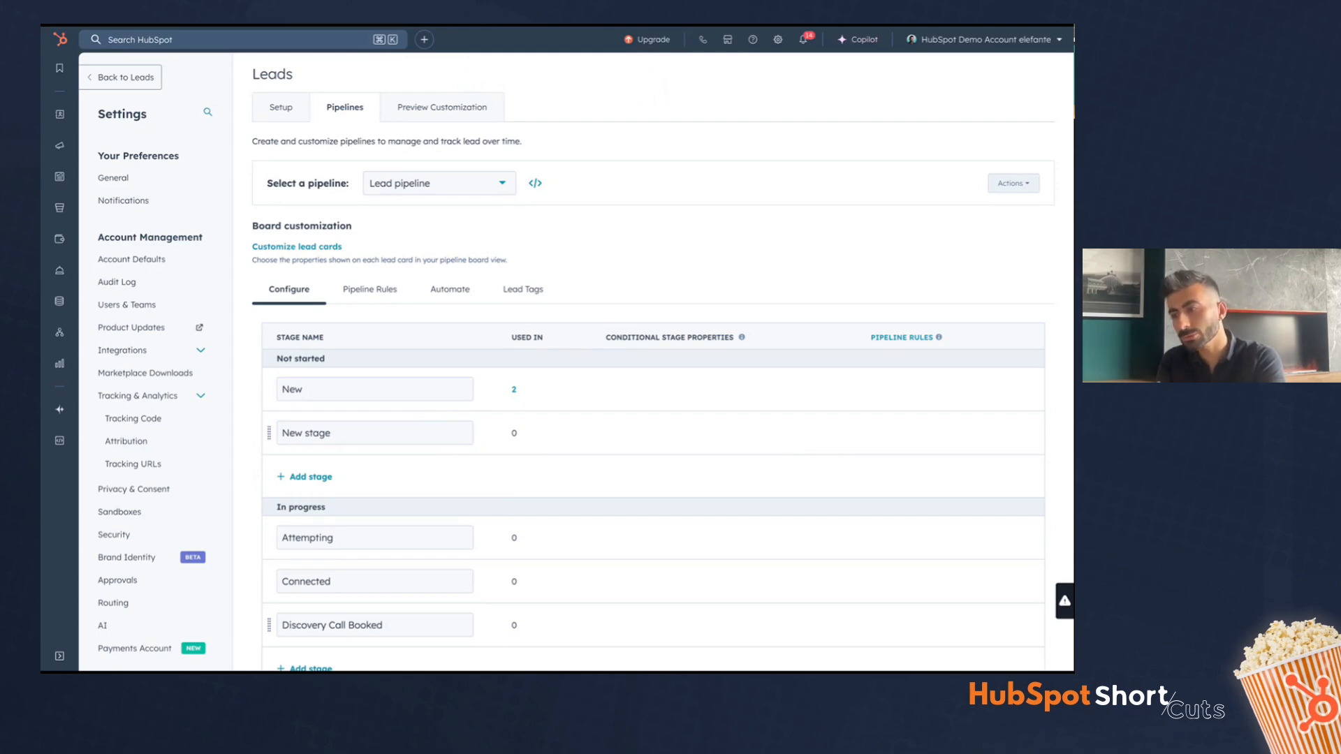
- Review the Lead pipeline's automations for lead creation and stage progression, and the per-stage workflow options
right_click(401, 295)
left_click(449, 289)
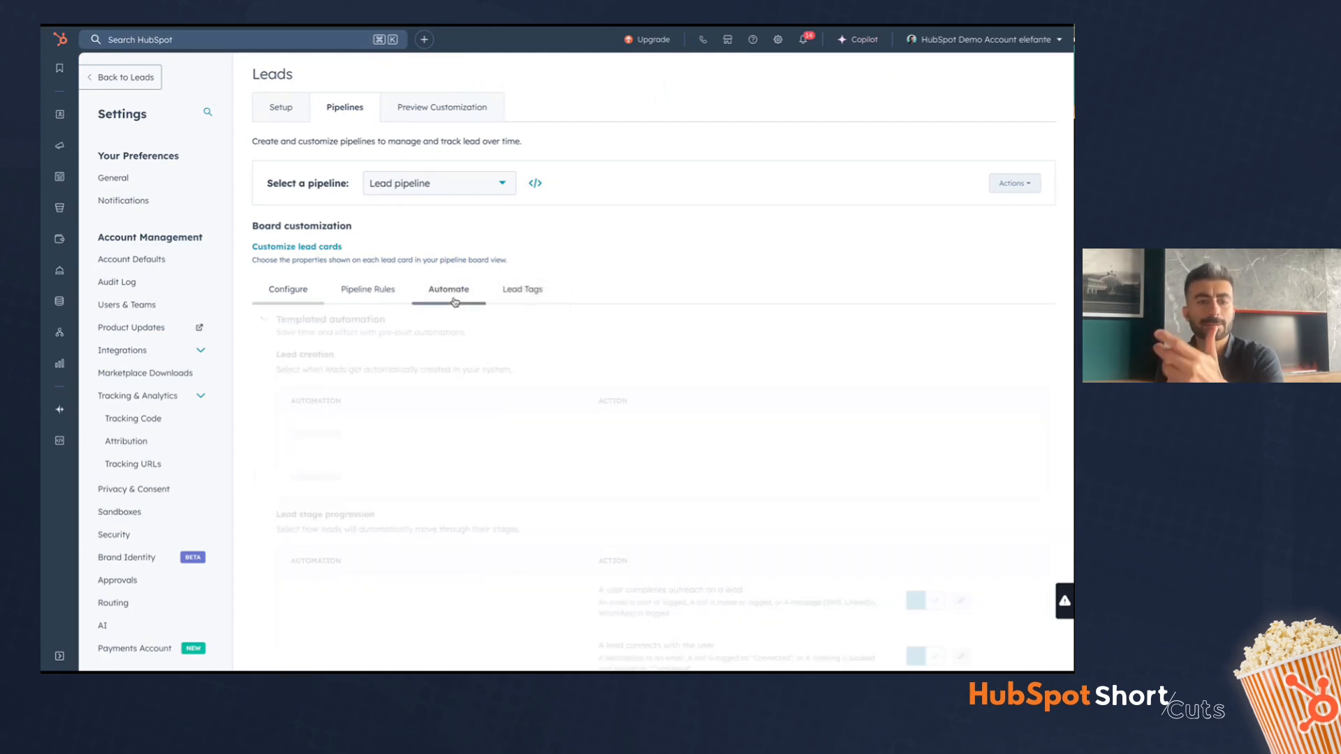
scroll(596, 330, "down", 3)
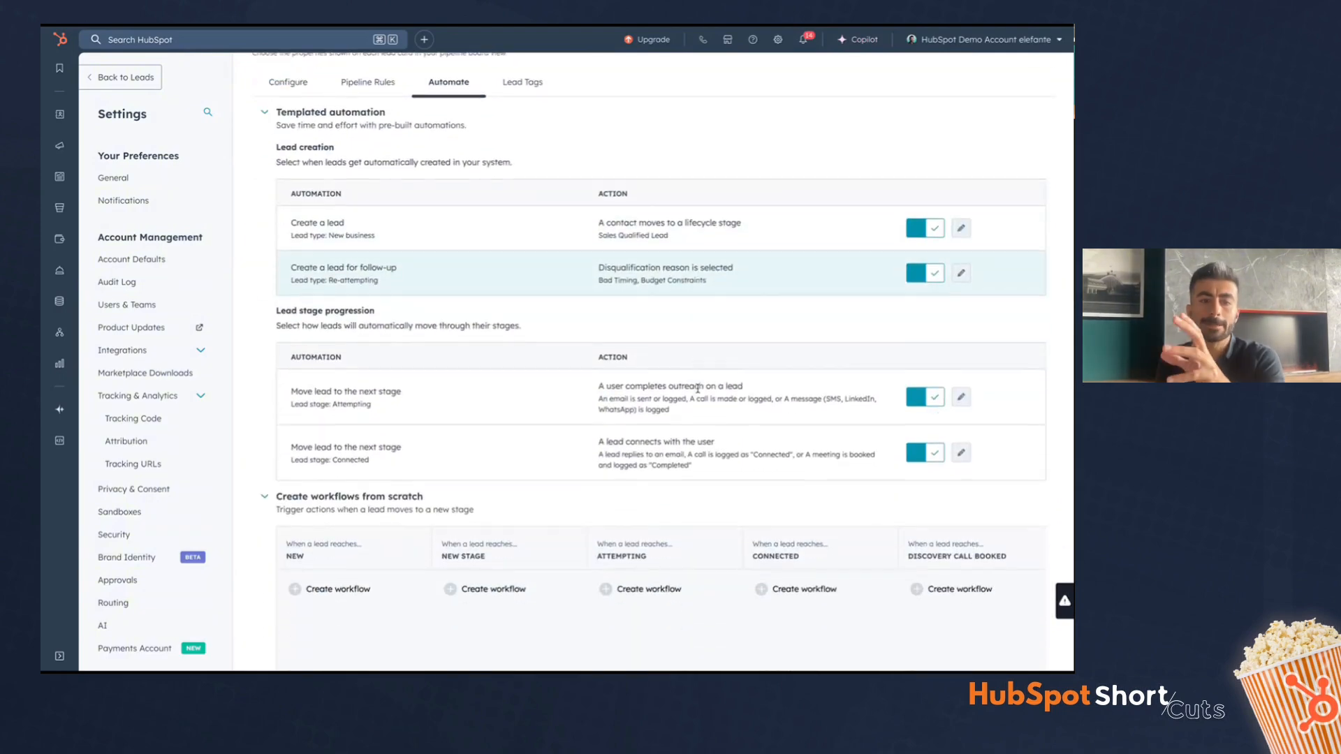
scroll(698, 389, "down", 3)
scroll(698, 389, "up", 3)
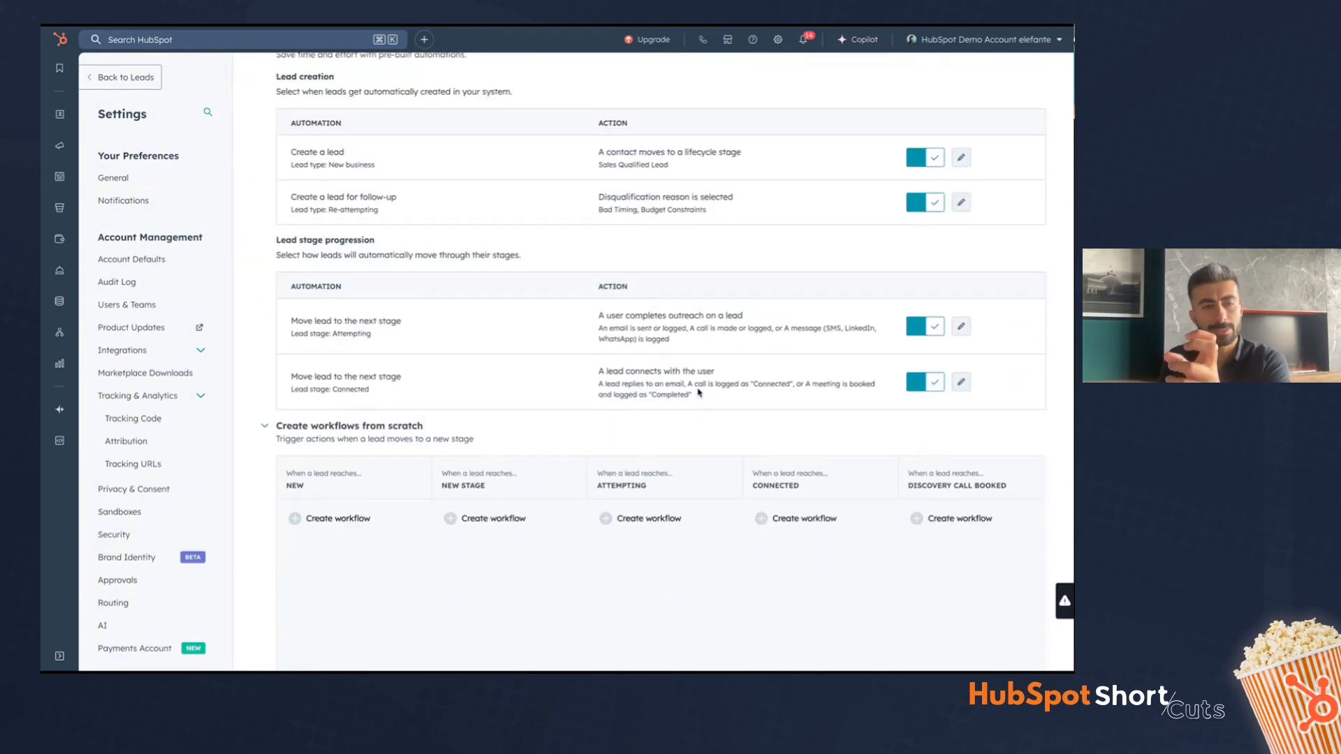
- Finish looking over the Lead pipeline's automations and return to the leads table
scroll(699, 392, "down", 1)
scroll(699, 393, "up", 1)
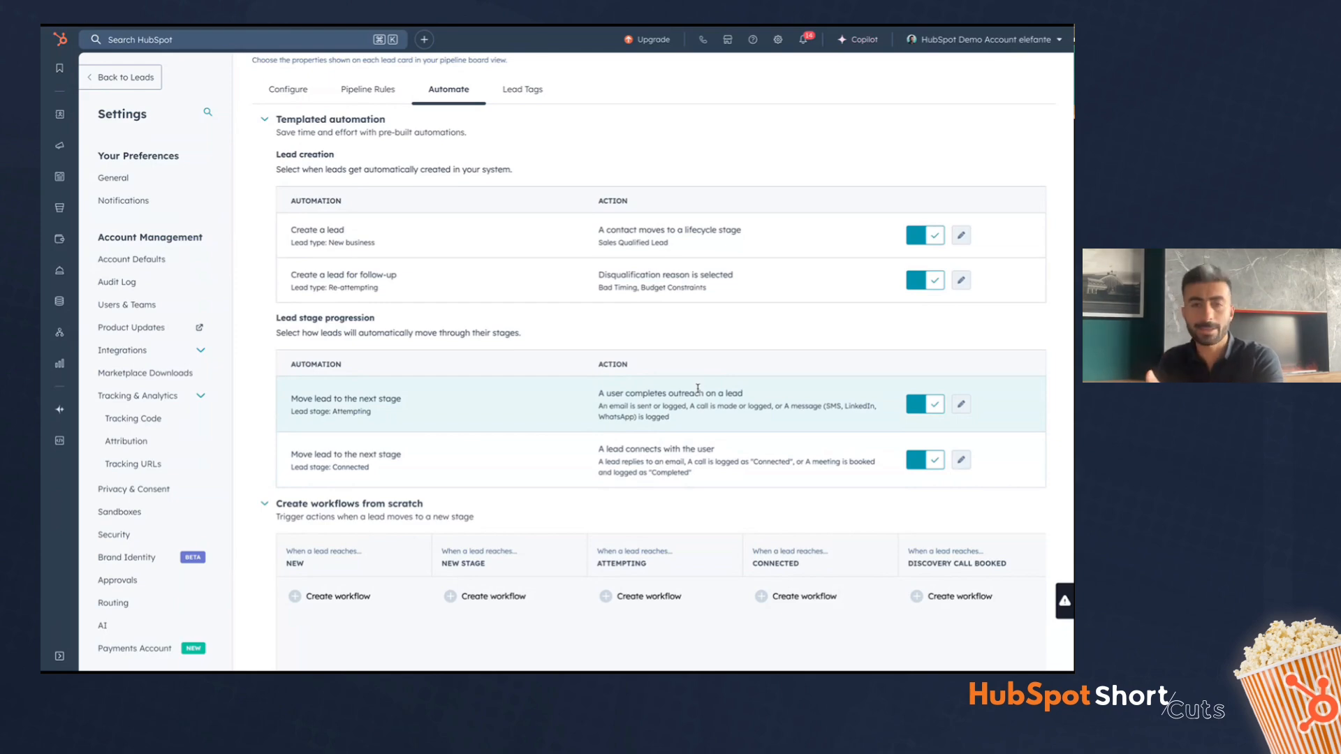
scroll(697, 390, "up", 3)
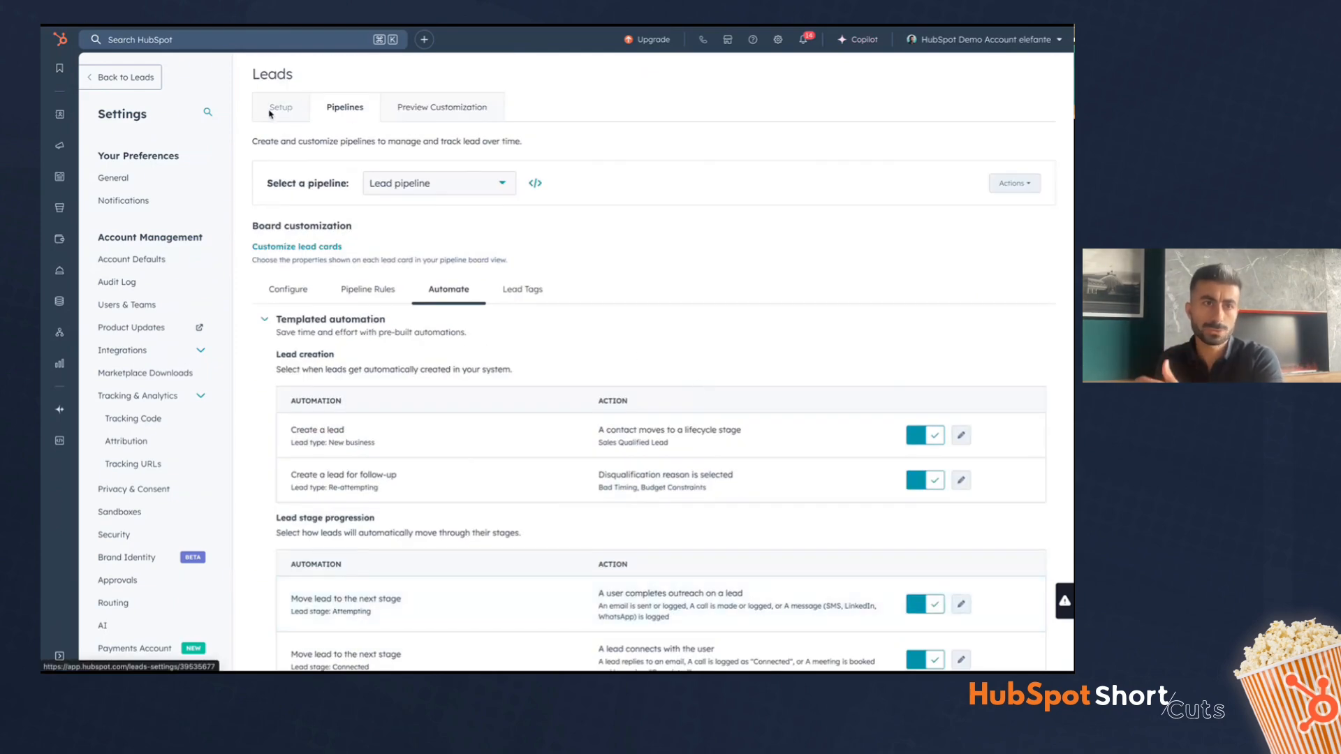
mouse_move(59, 114)
left_click(112, 167)
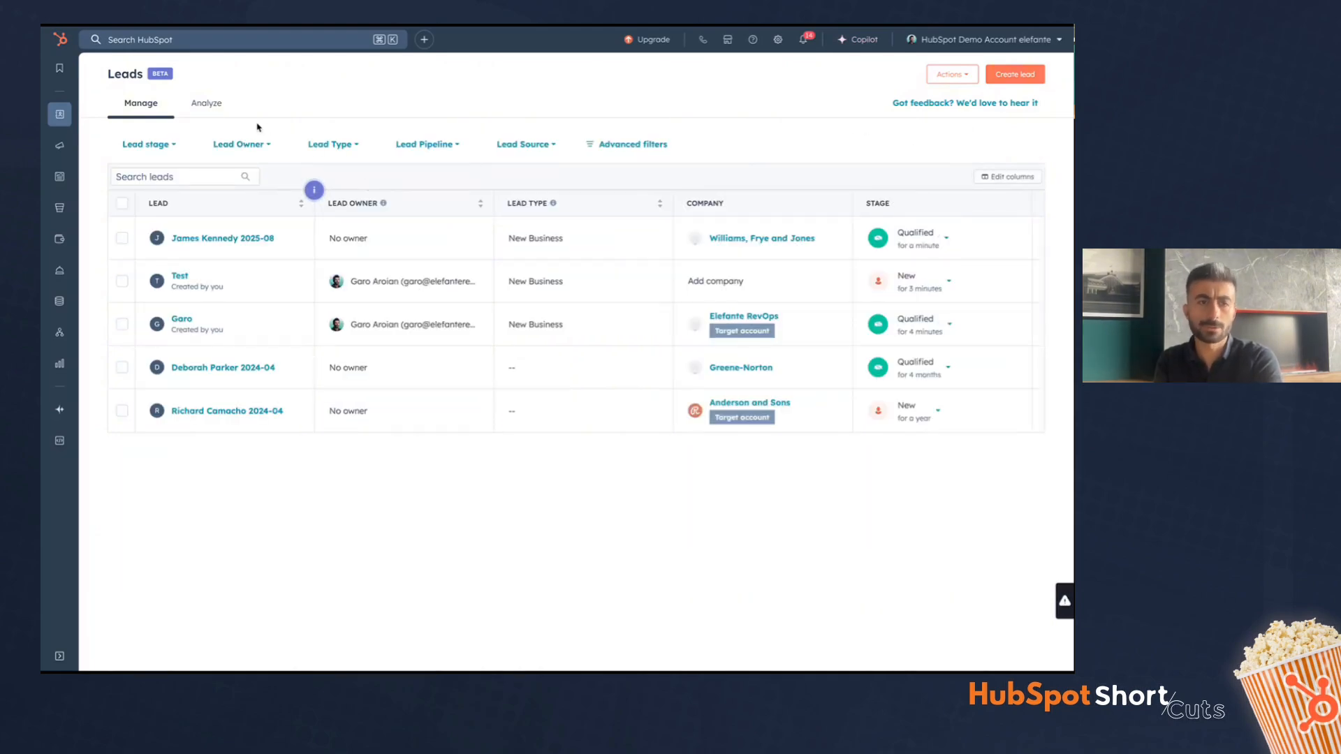
- Open the Leads page of the Sales Workspace and check which lead pipelines can be selected for the open leads
mouse_move(57, 119)
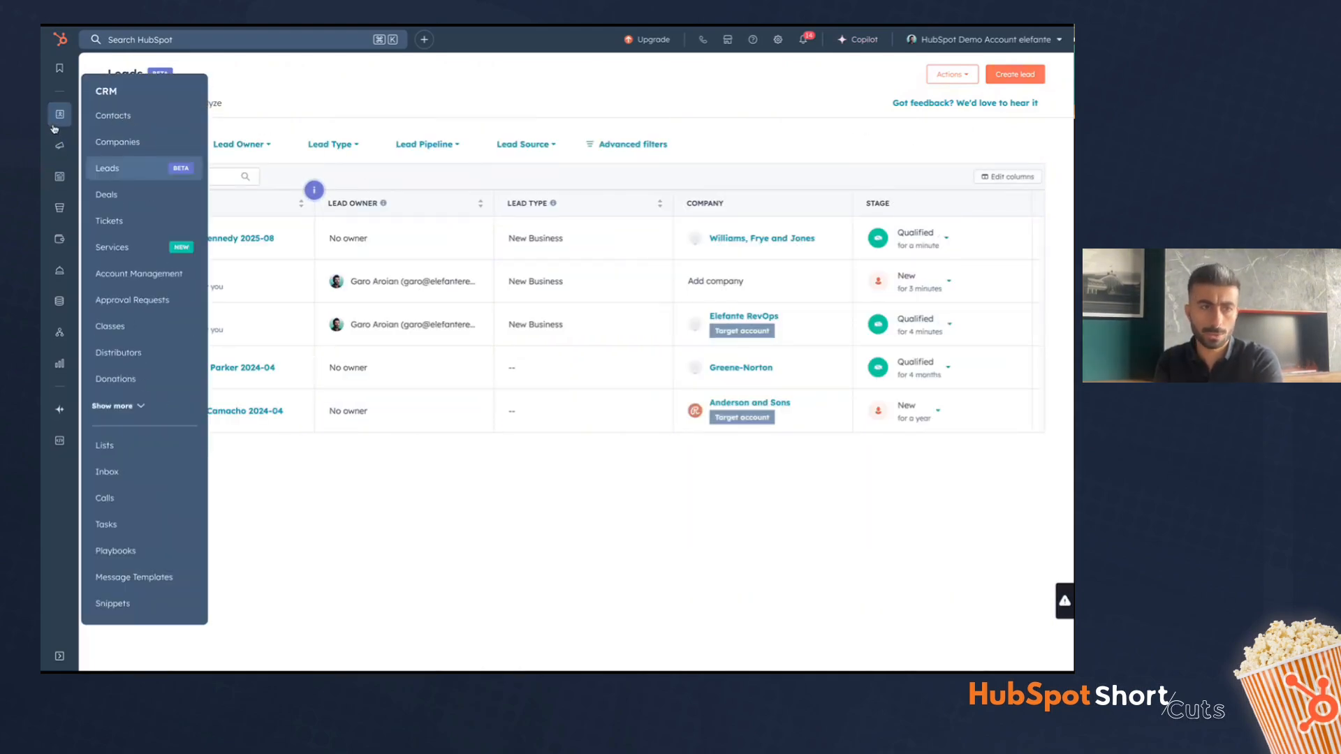
mouse_move(53, 152)
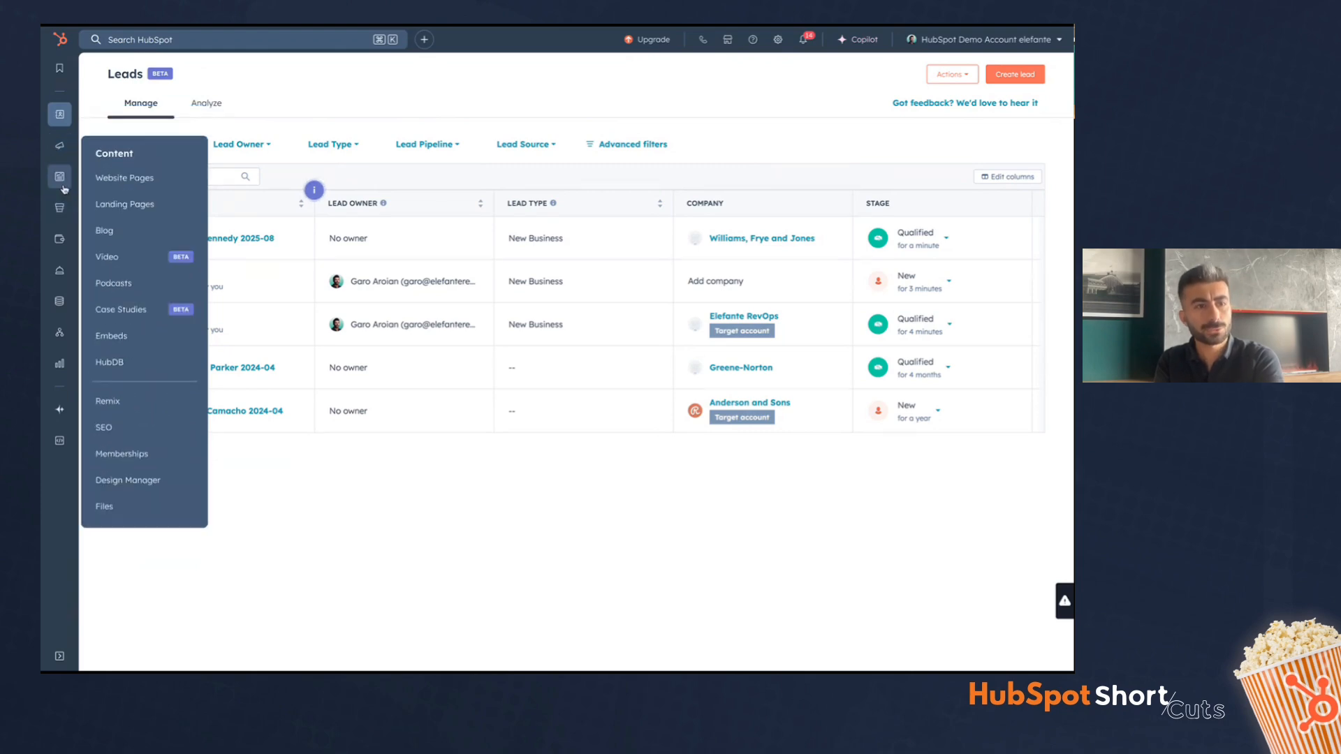
mouse_move(64, 220)
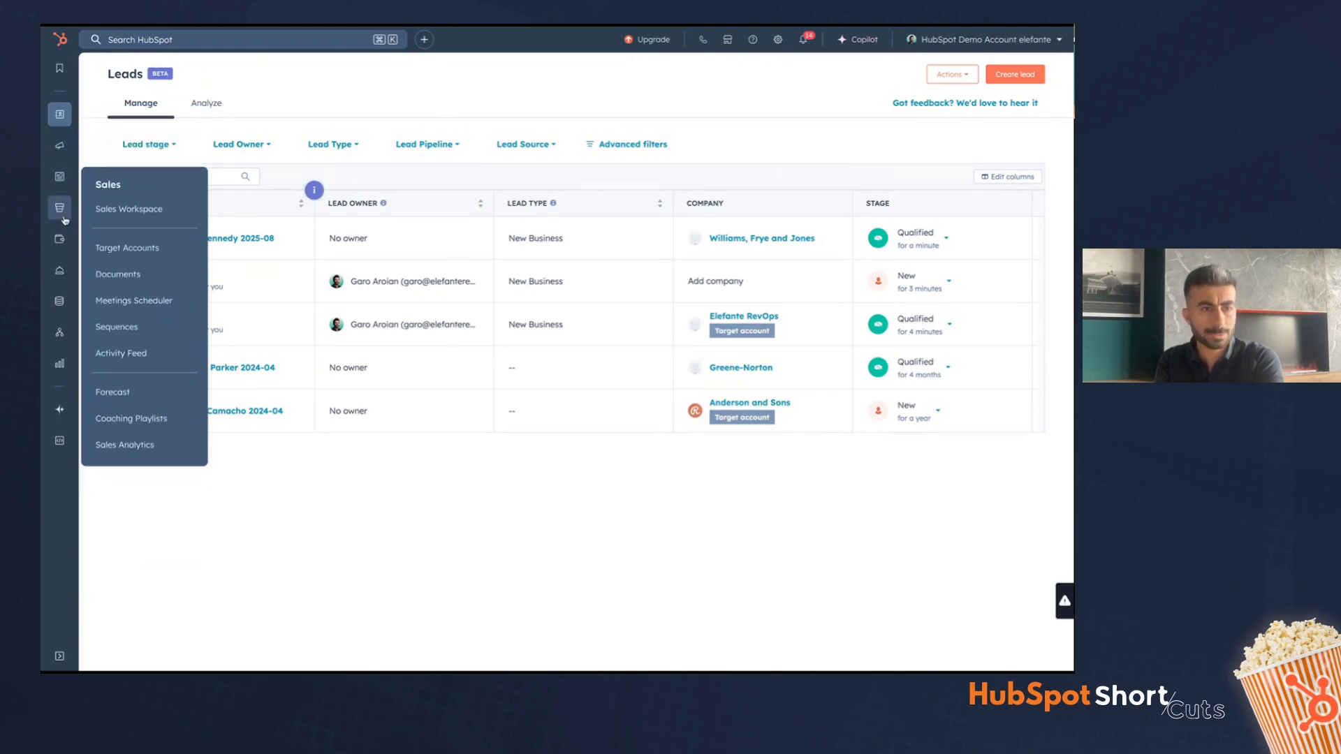
left_click(158, 209)
left_click(194, 110)
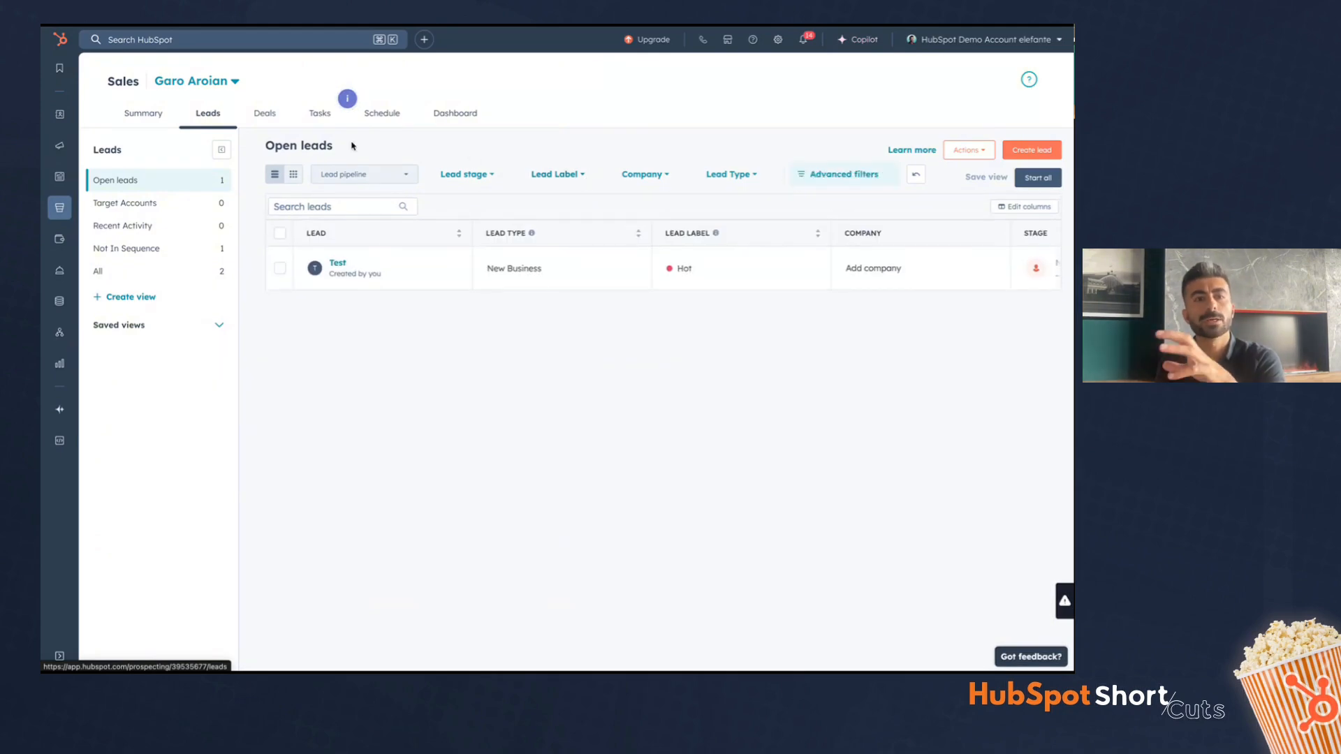
left_click(369, 176)
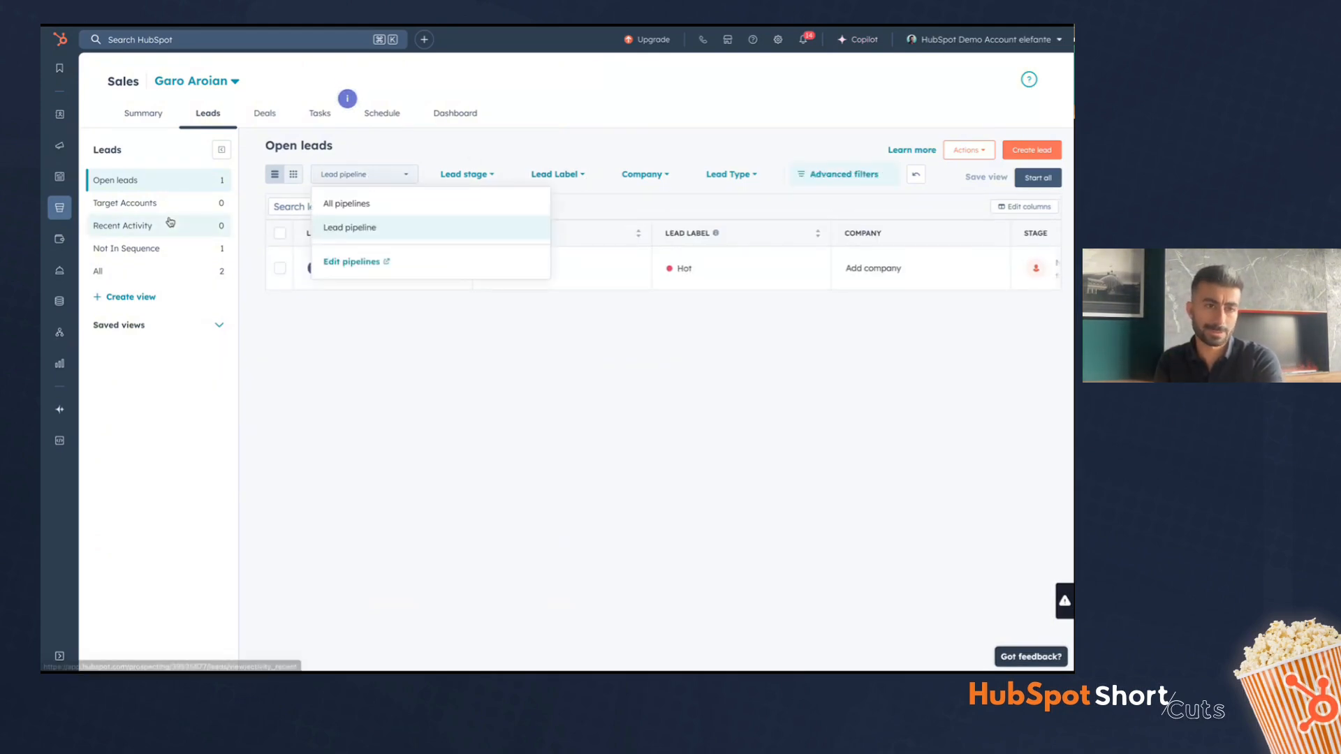
left_click(478, 358)
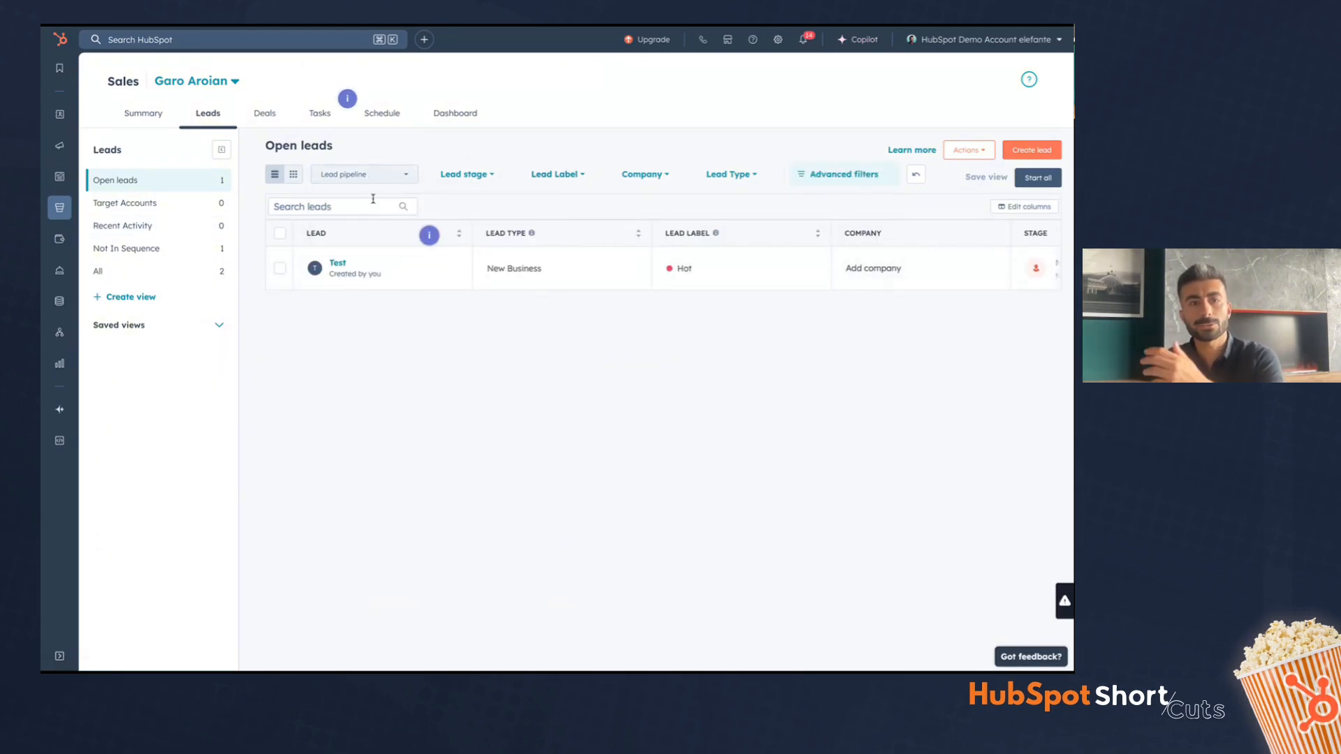
- Start working through all open leads and check the stage options offered for the Test lead
left_click(1038, 177)
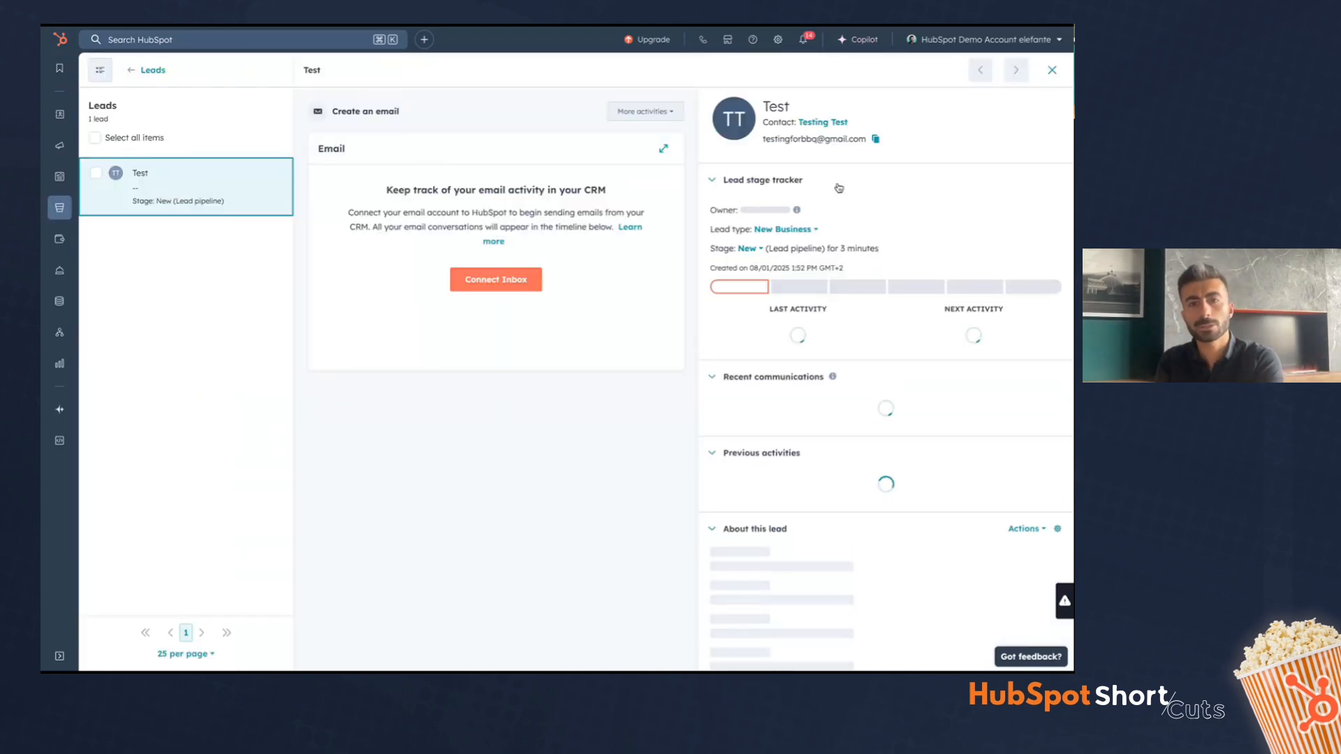
left_click(748, 250)
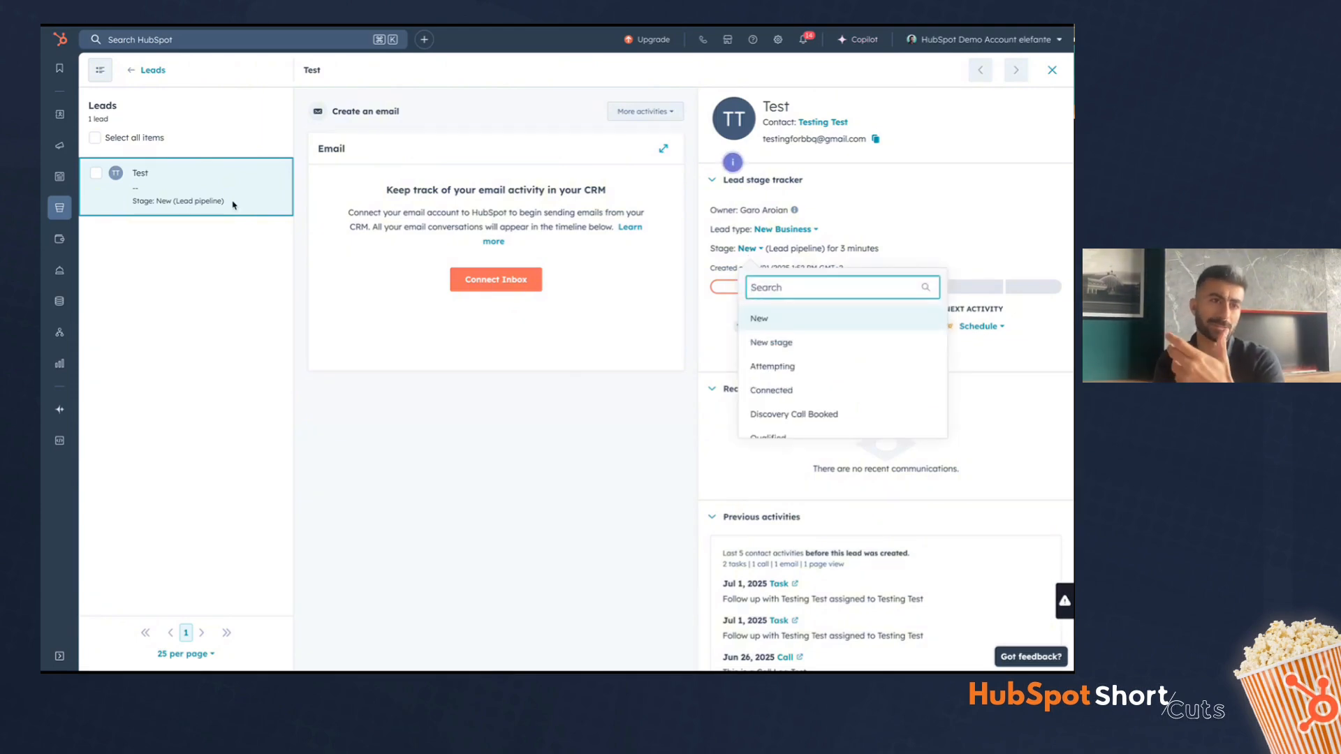
left_click(944, 490)
- Review the Test lead's stage tracker, previous activities, lead properties, Sales Navigator card, associated records and upcoming activities
scroll(909, 279, "down", 3)
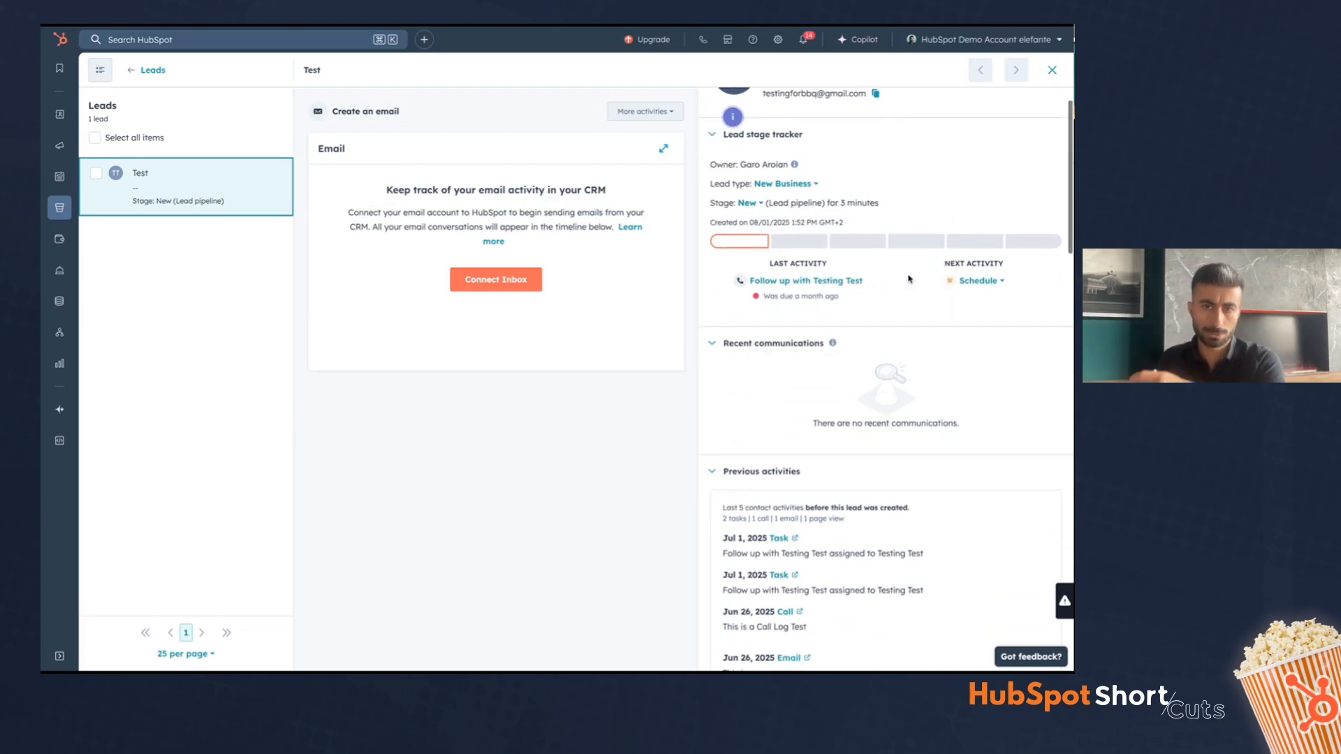
scroll(909, 279, "down", 7)
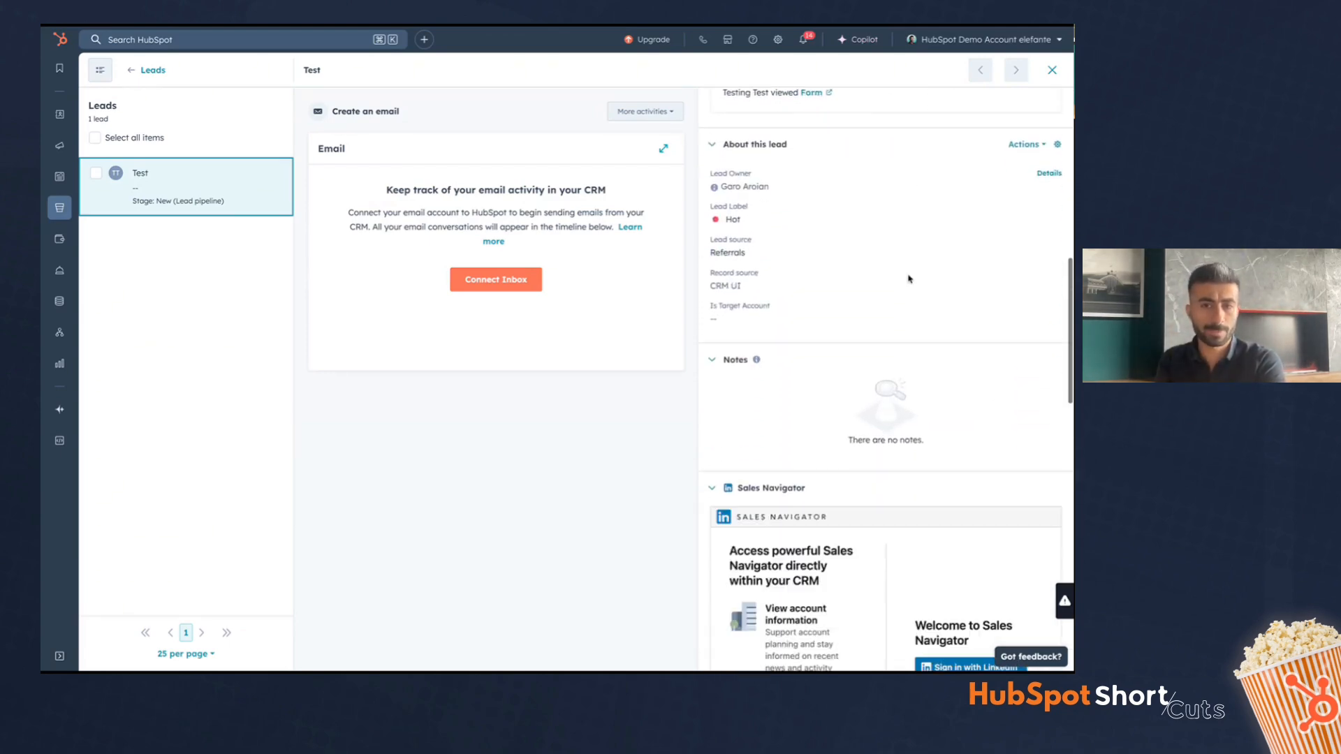
scroll(909, 279, "down", 3)
scroll(909, 279, "down", 8)
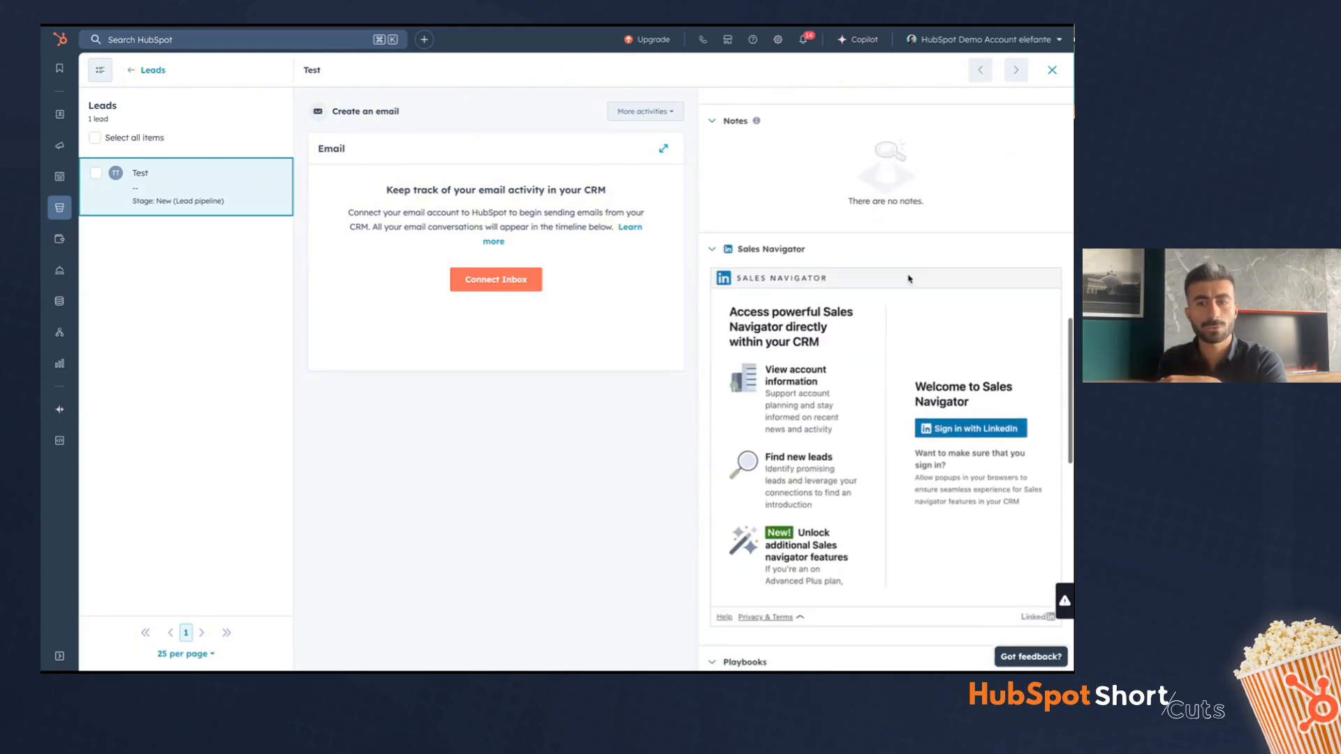
scroll(909, 279, "down", 5)
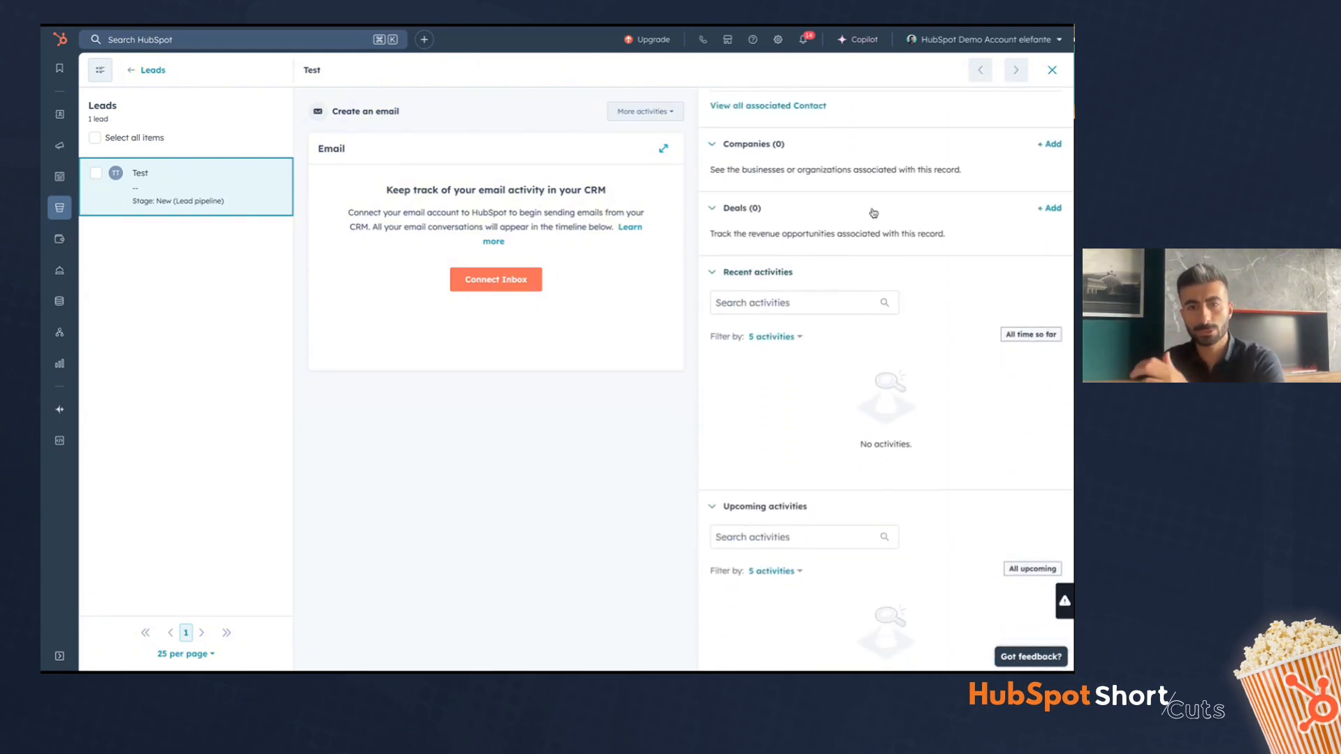
scroll(873, 213, "down", 1)
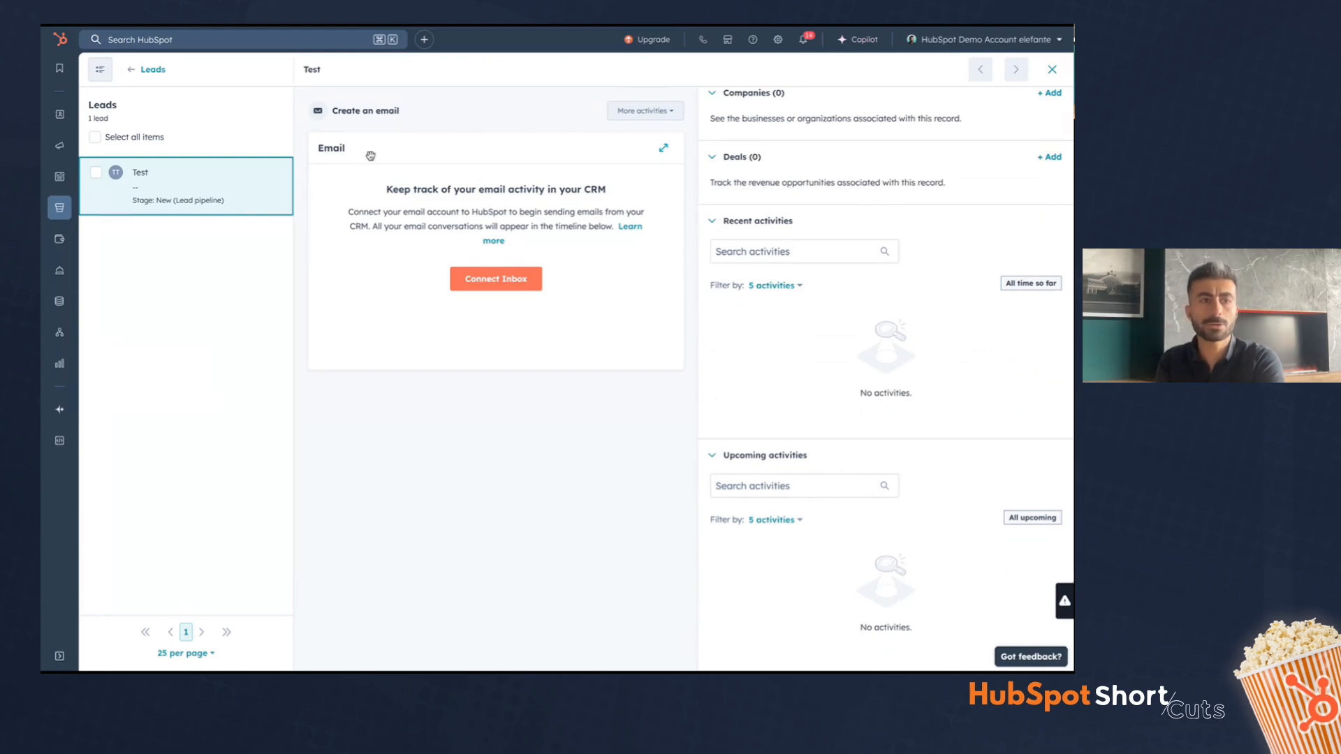
scroll(942, 181, "up", 13)
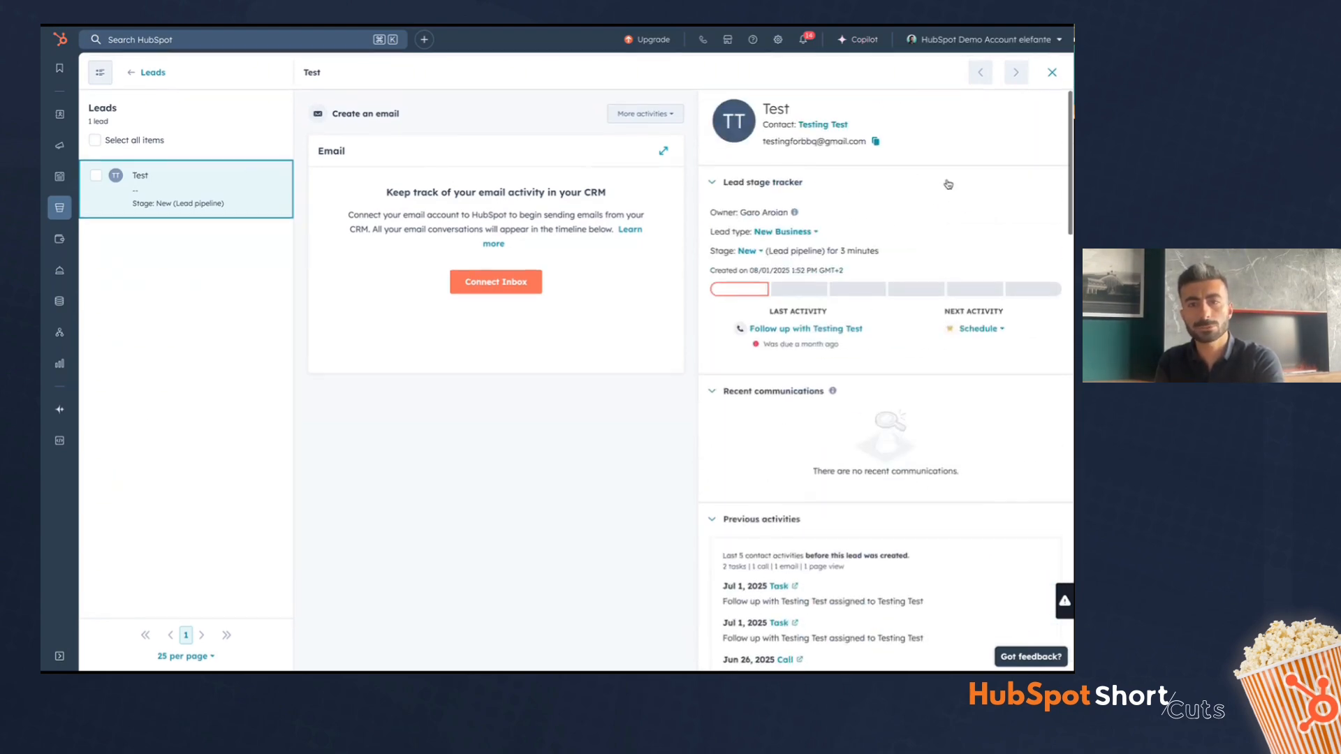
- Look through the activity types available for the Test lead, from sequence enrollment to LinkedIn connection requests
left_click(674, 114)
scroll(637, 188, "up", 1)
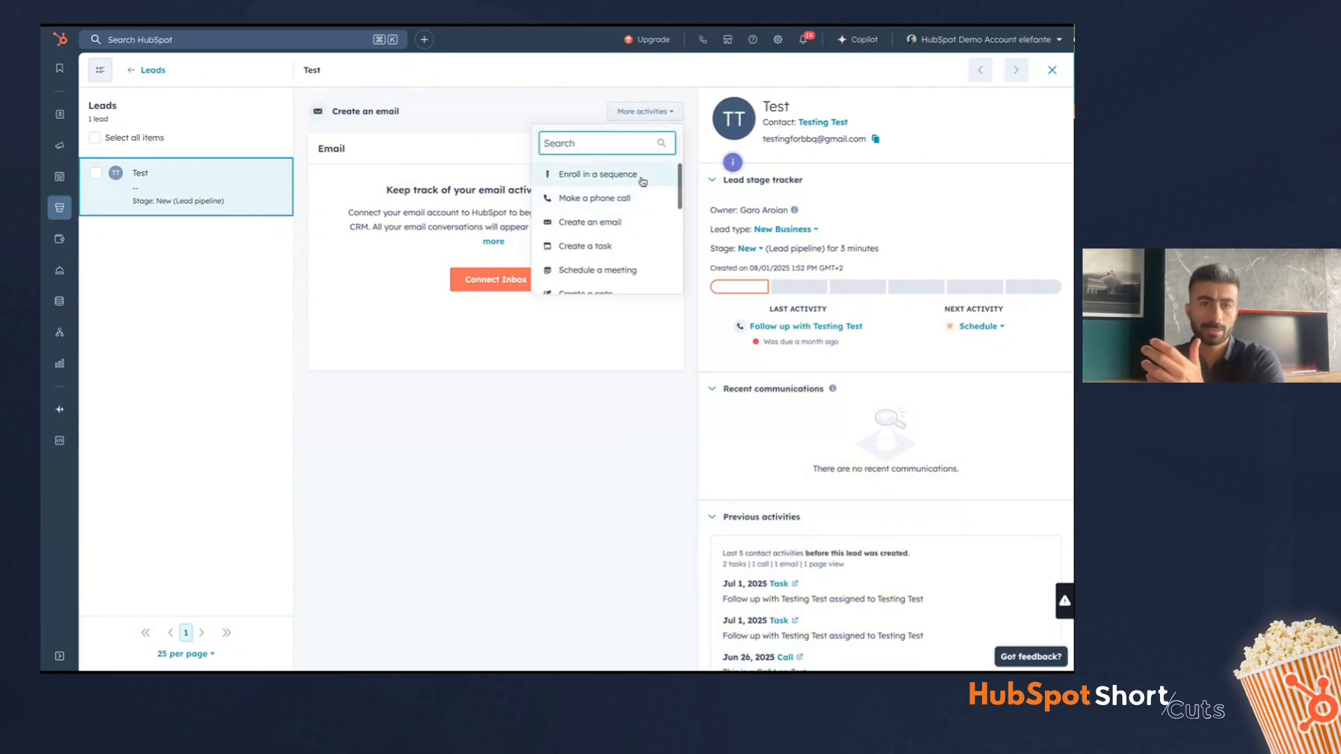
scroll(637, 199, "down", 2)
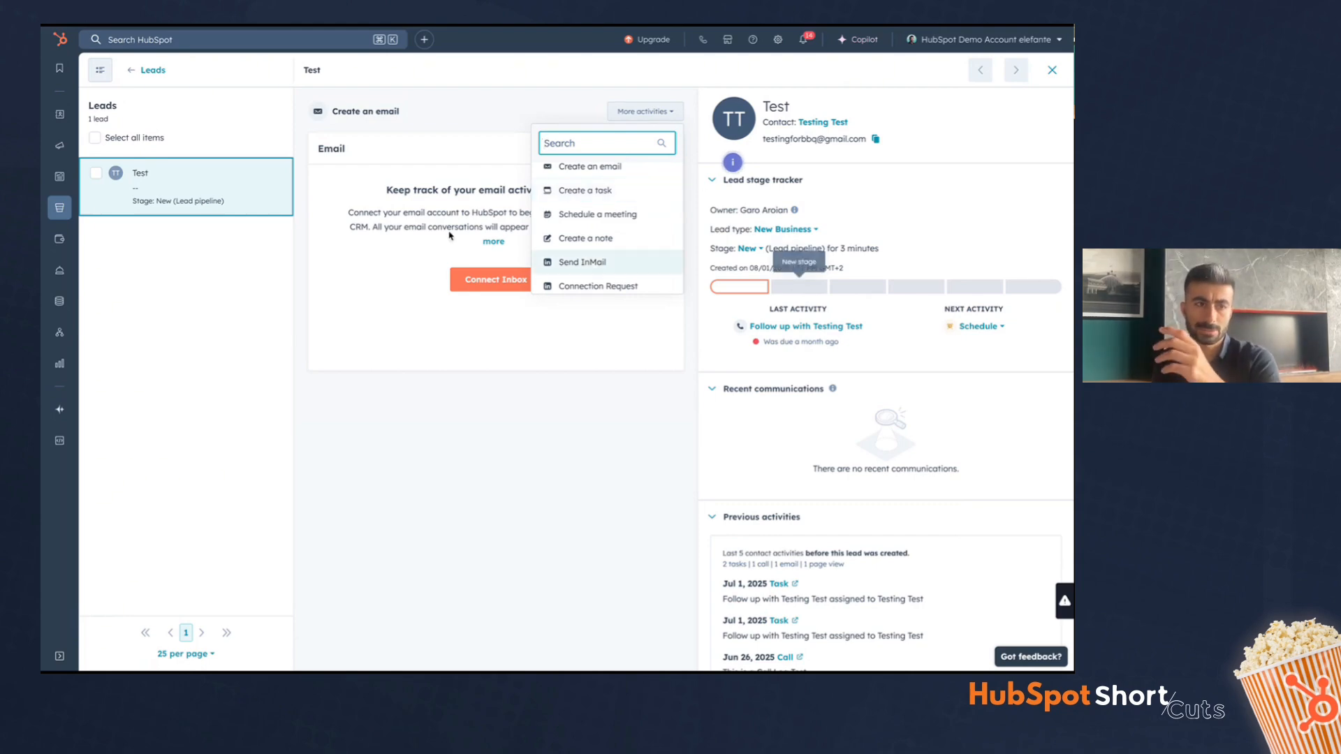
- Look through the Sales Workspace's Summary, Leads, Tasks, Dashboard and Schedule pages, and return to the CRM leads table
mouse_move(60, 207)
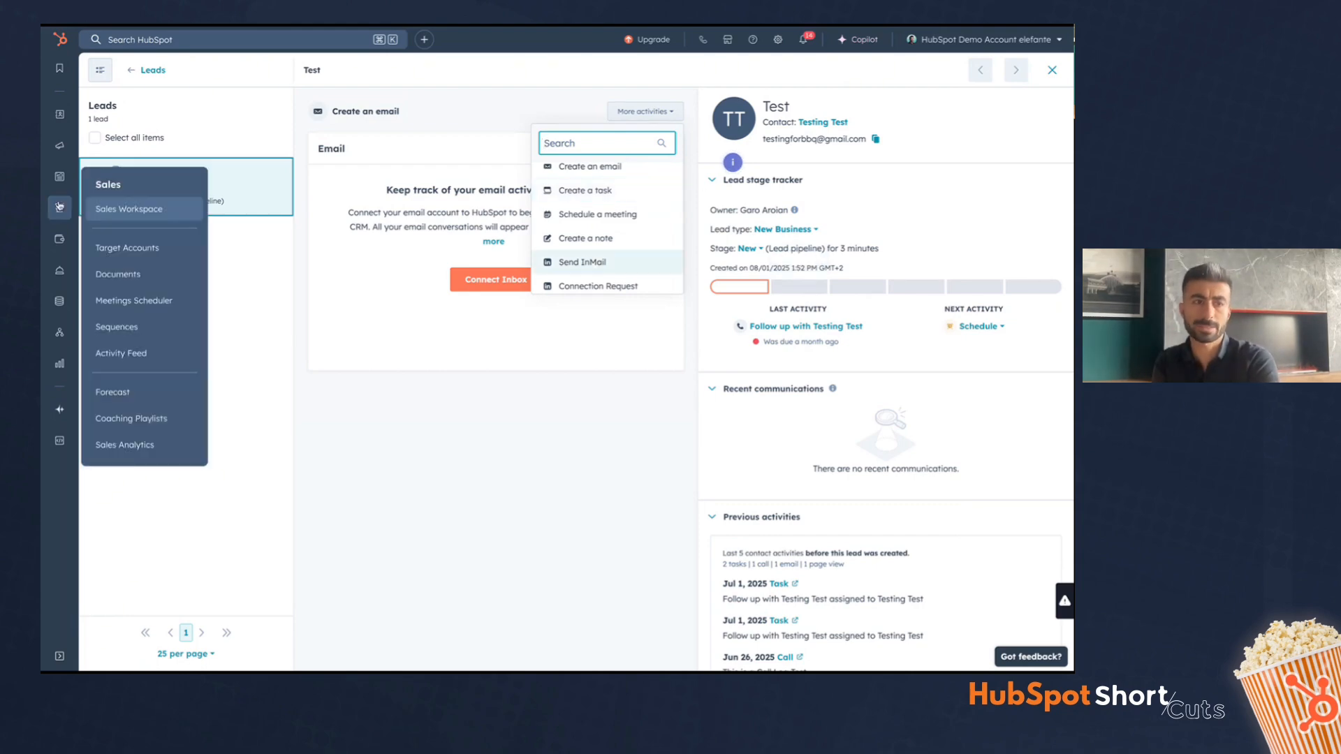
left_click(133, 207)
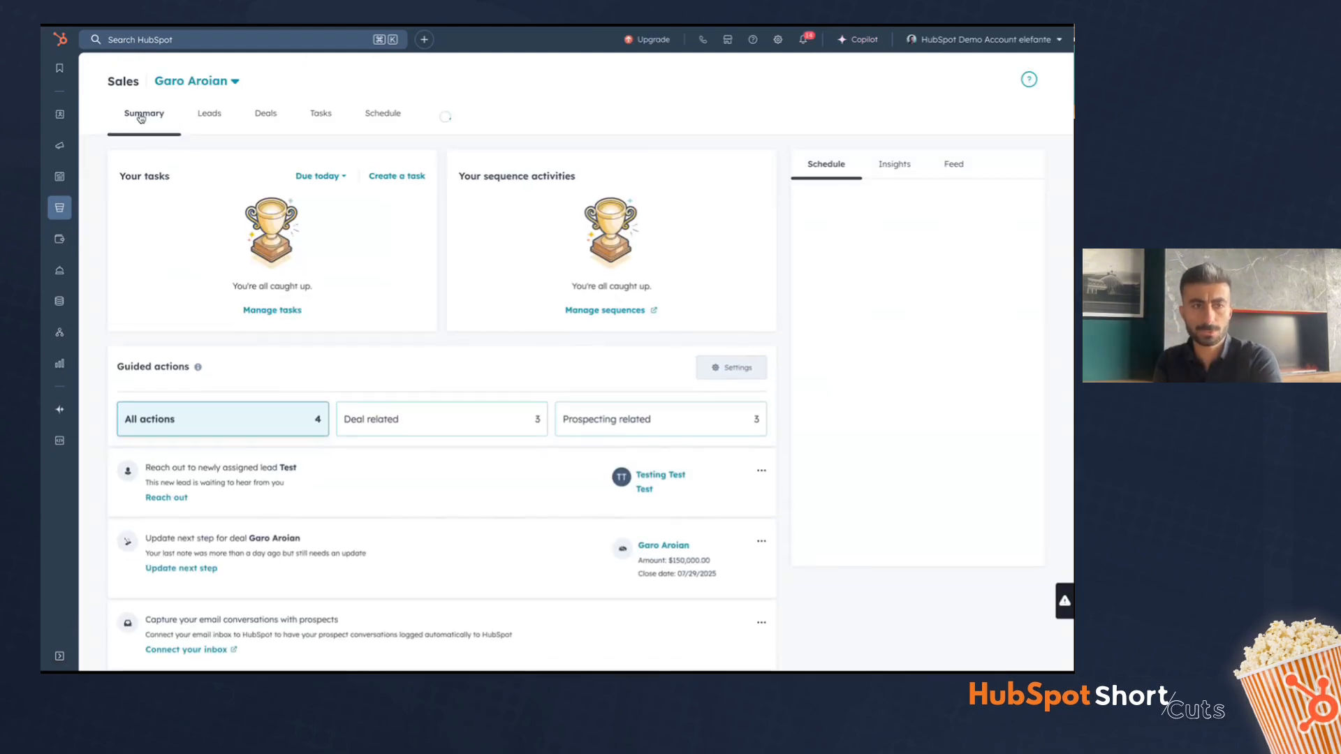
left_click(210, 115)
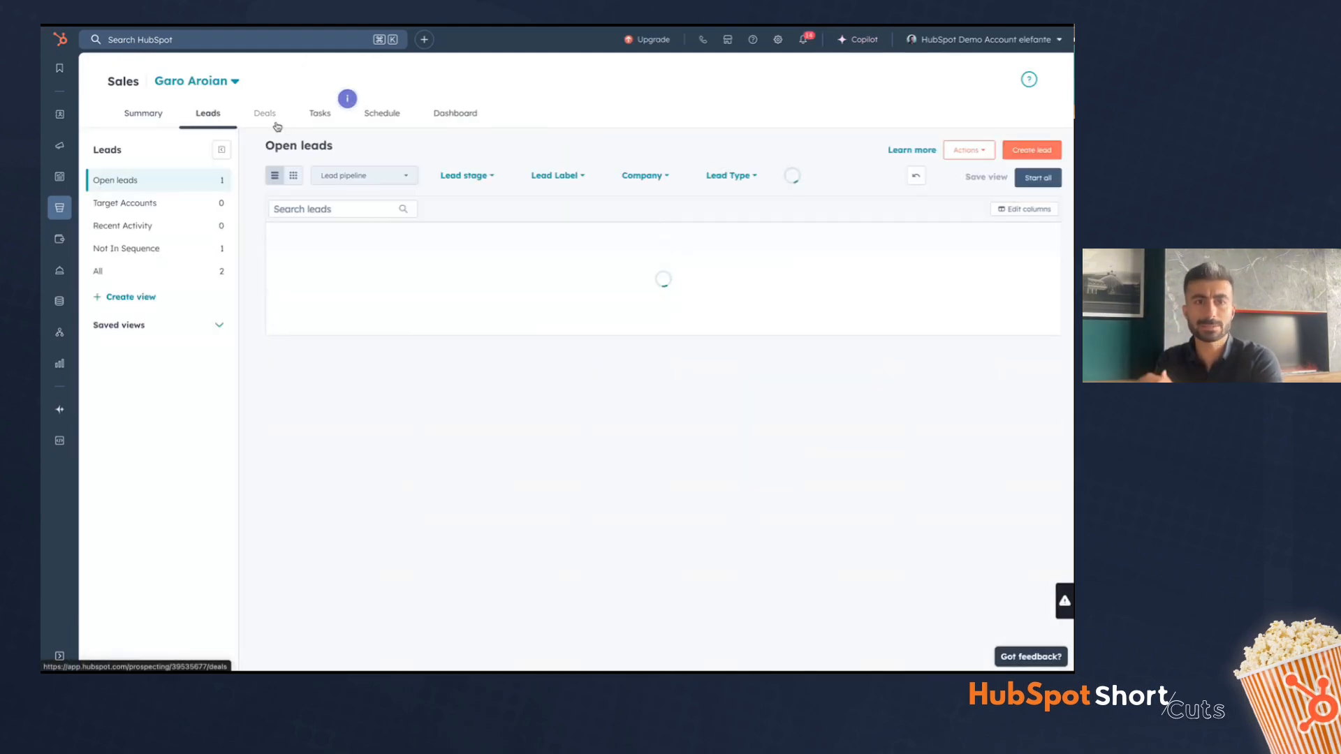
left_click(320, 115)
left_click(434, 114)
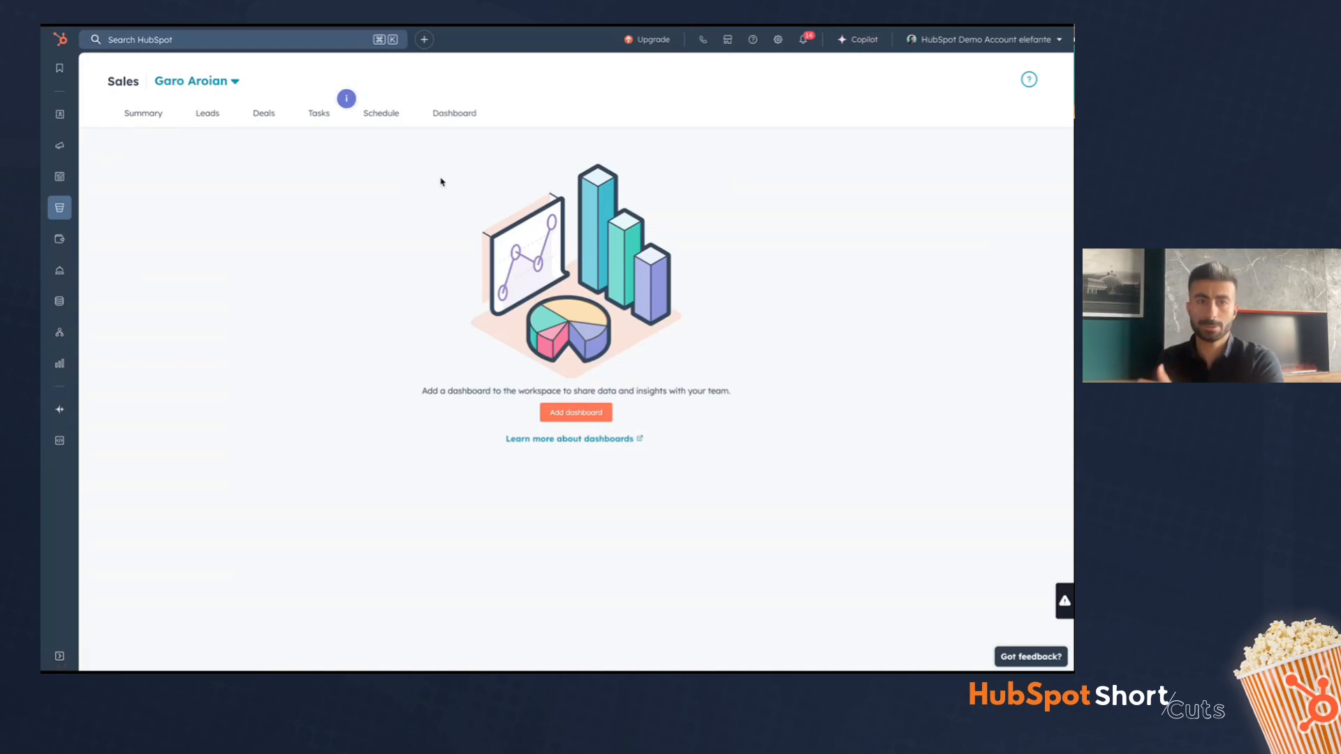
left_click(395, 128)
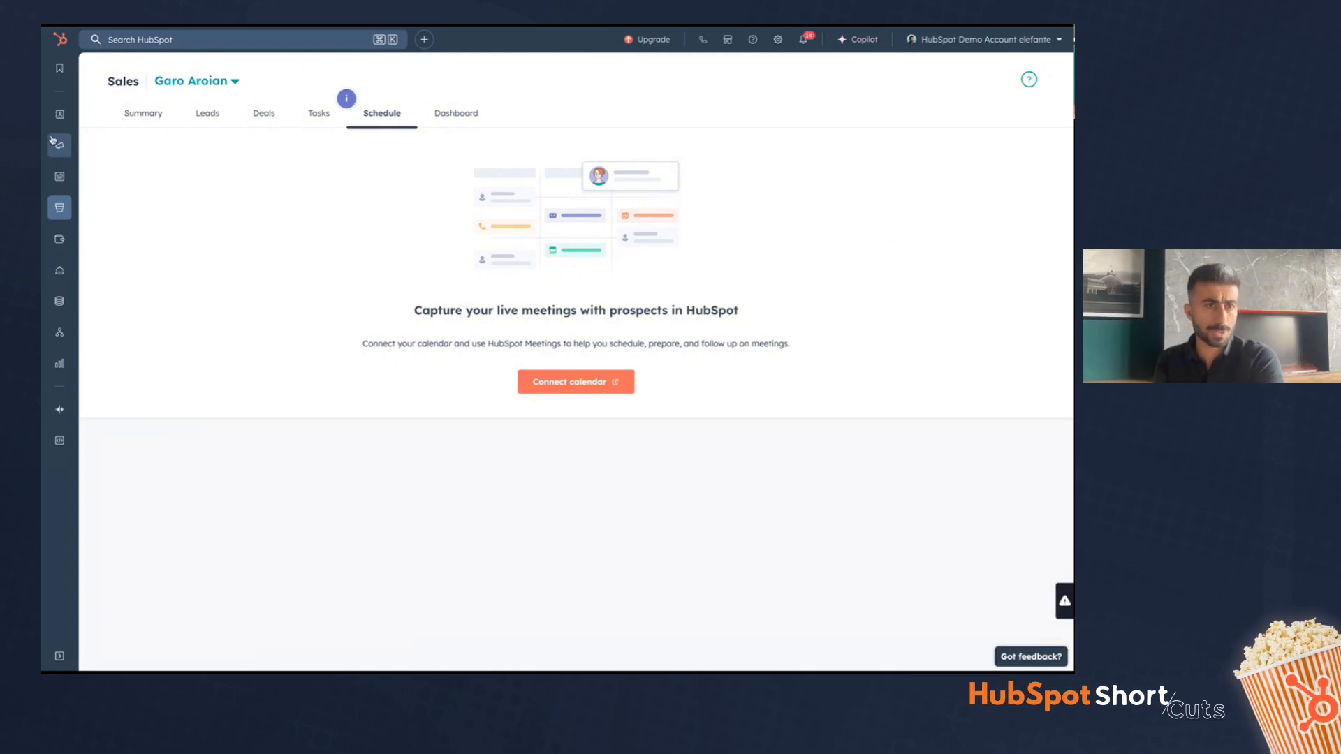
mouse_move(59, 114)
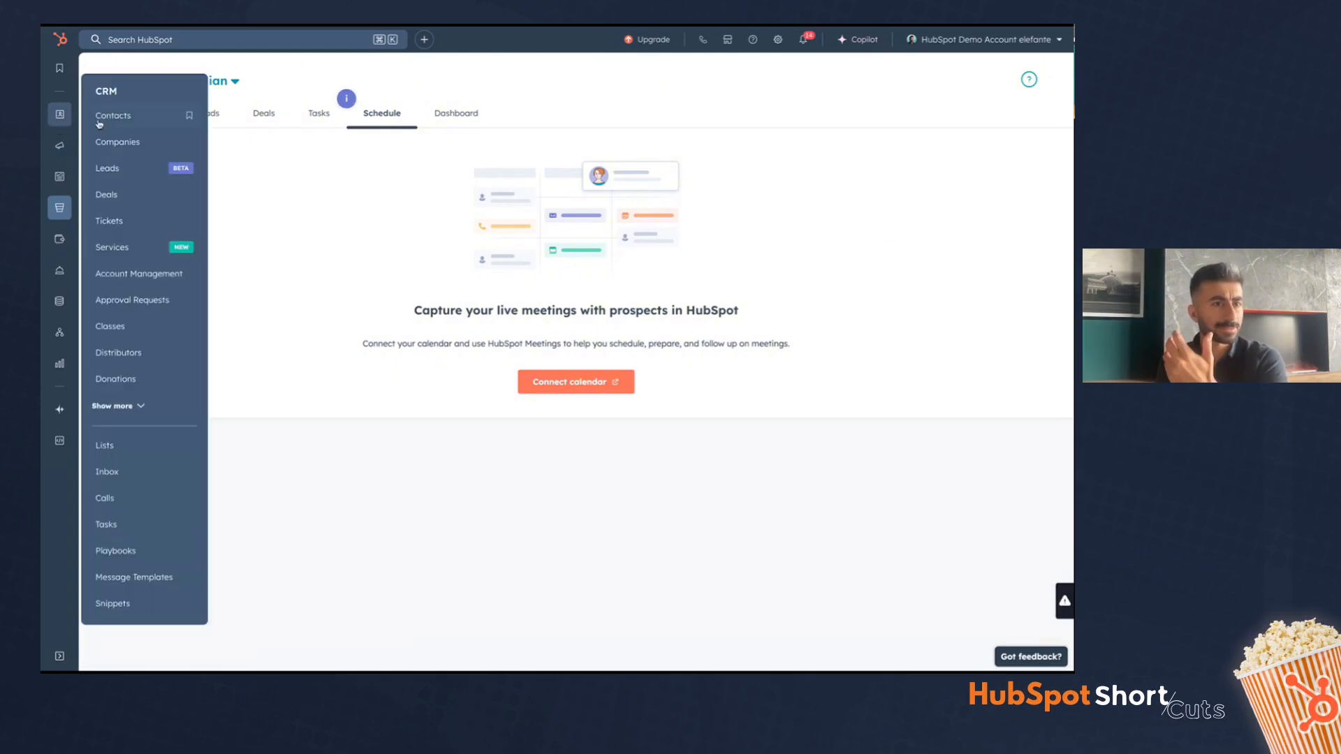
left_click(135, 168)
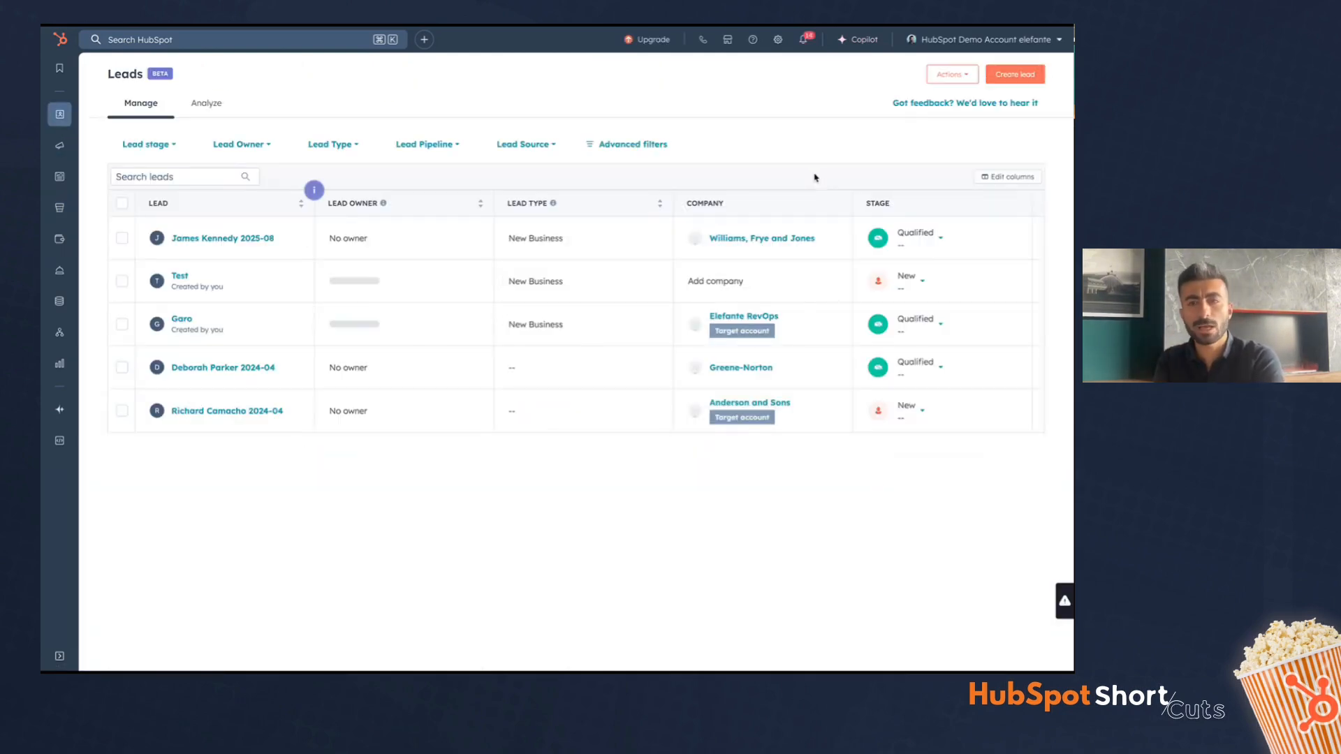